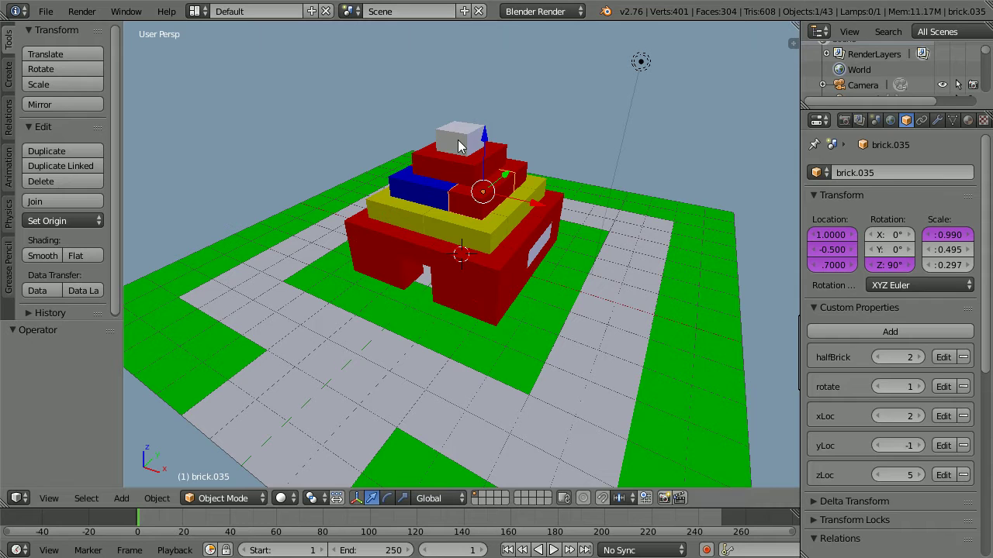
# - Delete the white top block and duplicate the top red brick in place
pyautogui.press('x')
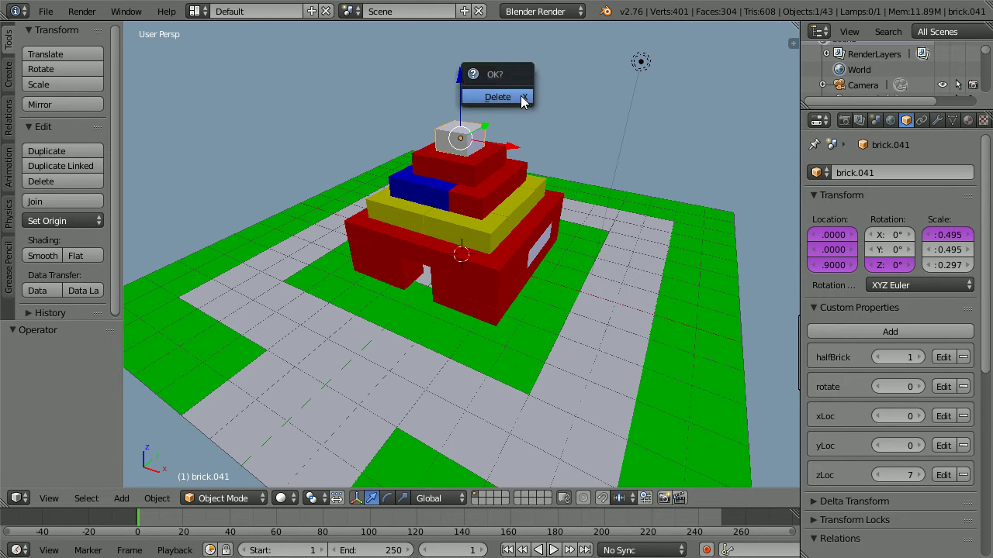
pyautogui.click(512, 97)
pyautogui.rightClick(456, 163)
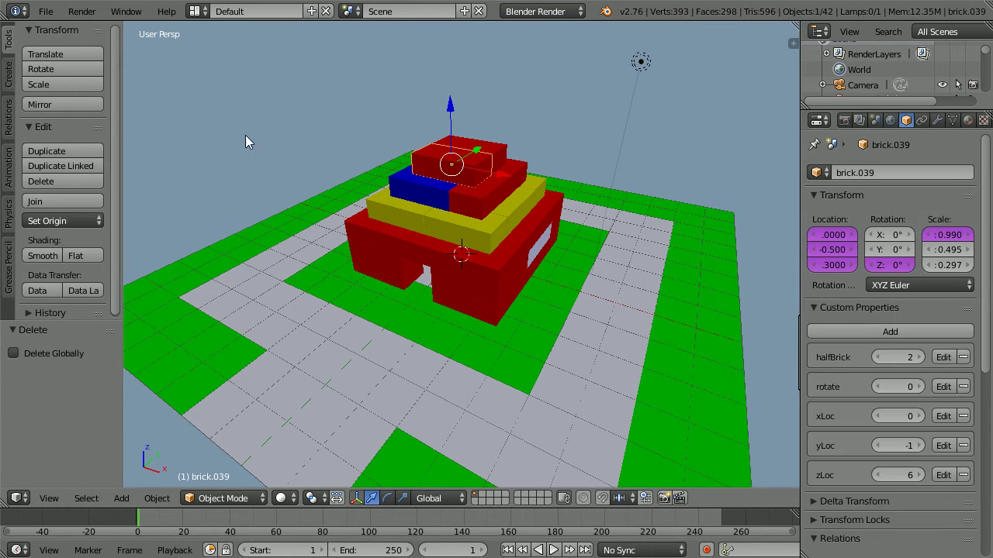
pyautogui.click(77, 150)
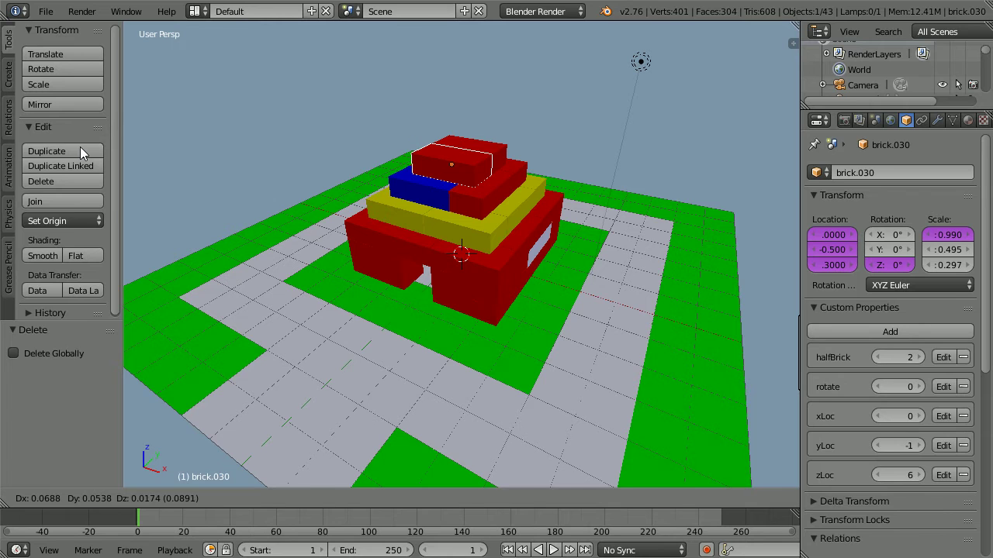
pyautogui.click(80, 147)
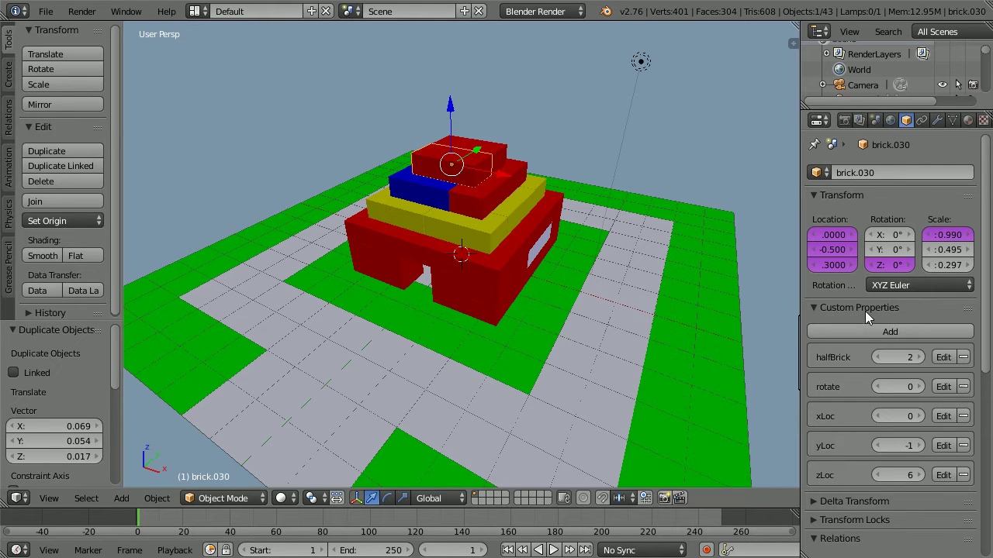
# - Make the copy a half brick with yLoc 0 and zLoc 7, centred on the apex
pyautogui.click(879, 360)
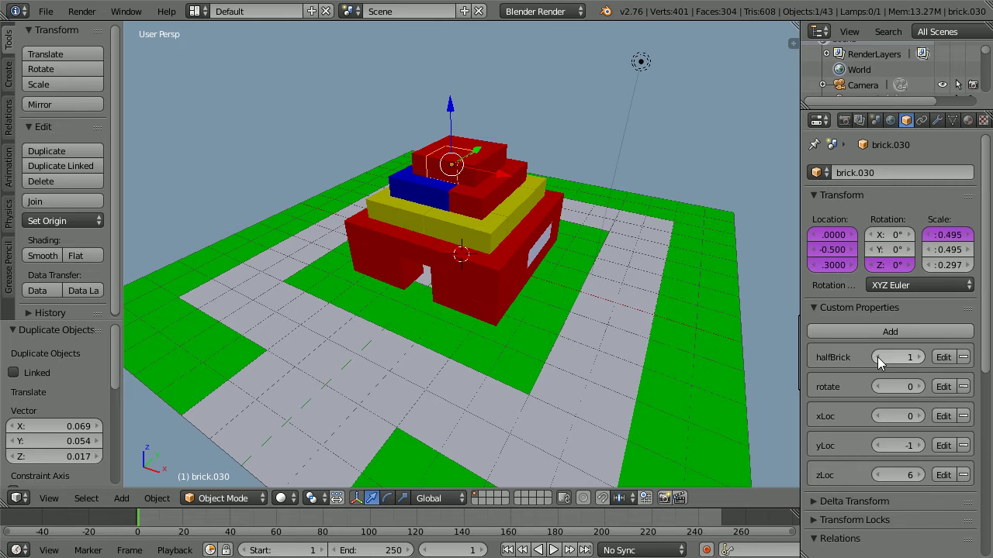
pyautogui.click(917, 474)
pyautogui.click(917, 446)
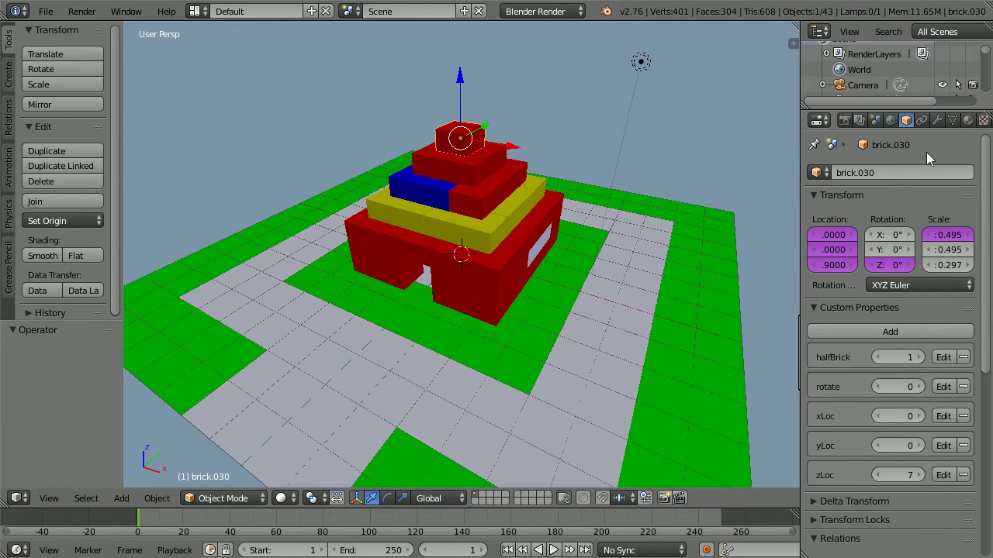
# - Assign the black F material to the new brick, then begin a new file
pyautogui.click(967, 121)
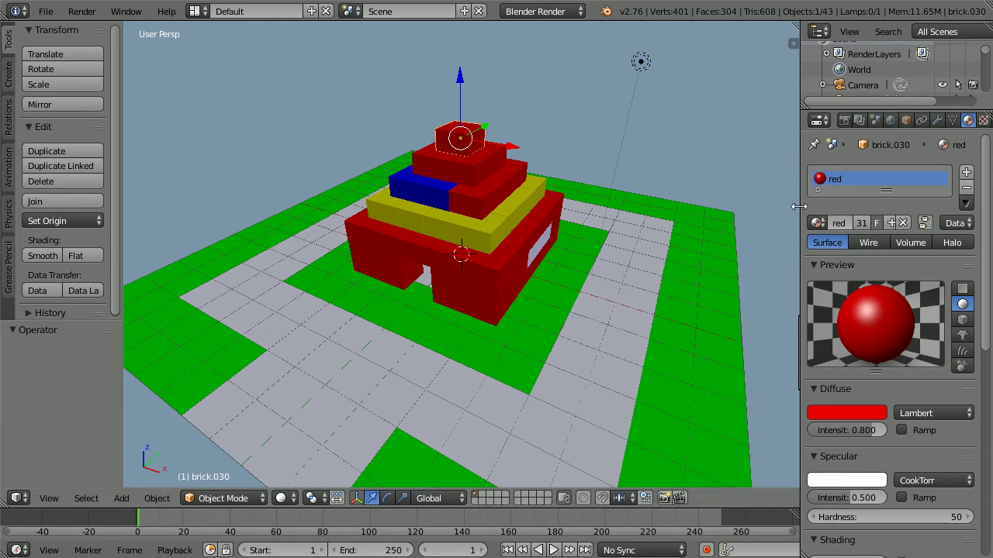
pyautogui.click(816, 223)
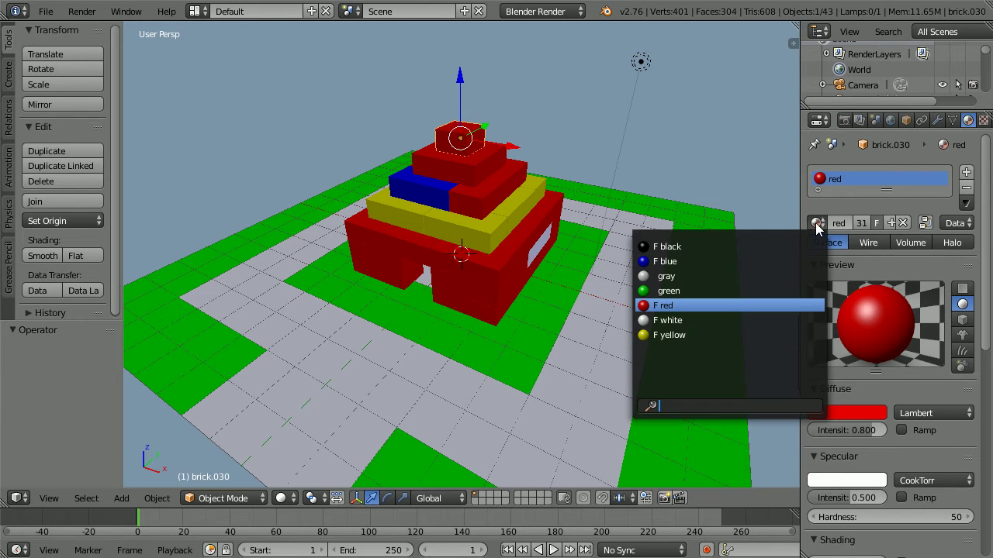
pyautogui.click(715, 247)
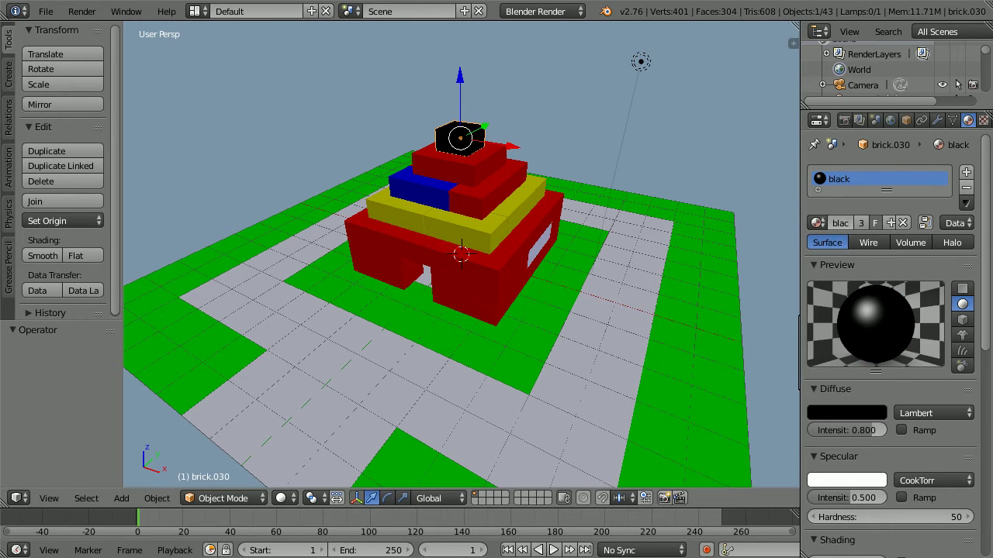
pyautogui.click(53, 9)
pyautogui.click(71, 31)
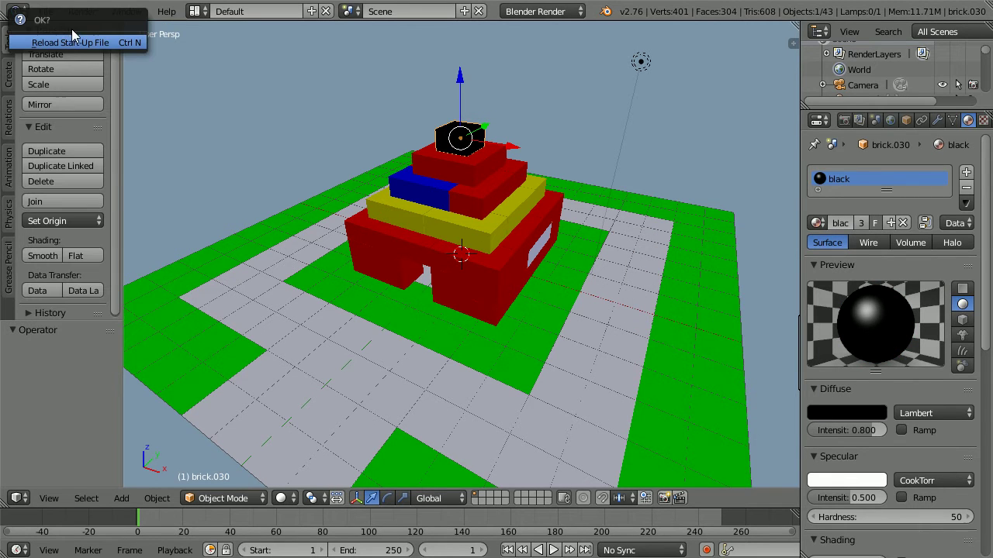
# - Reload the default start-up scene and show the cube's object properties
pyautogui.click(68, 43)
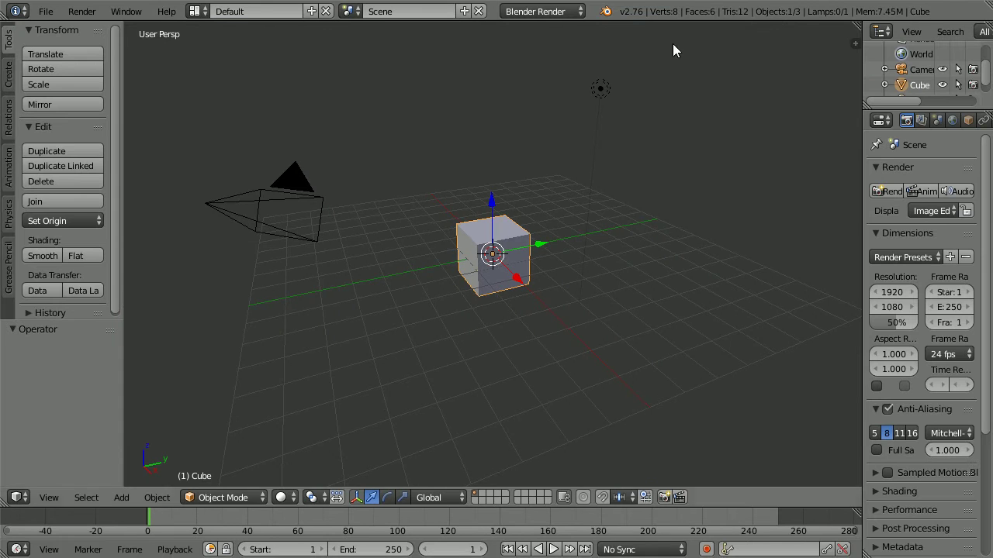
pyautogui.click(968, 121)
pyautogui.moveTo(862, 209); pyautogui.dragTo(781, 224)
# - Scale the cube to Y 0.5 and Z 0.3, then uniformly by 0.99
pyautogui.click(944, 249)
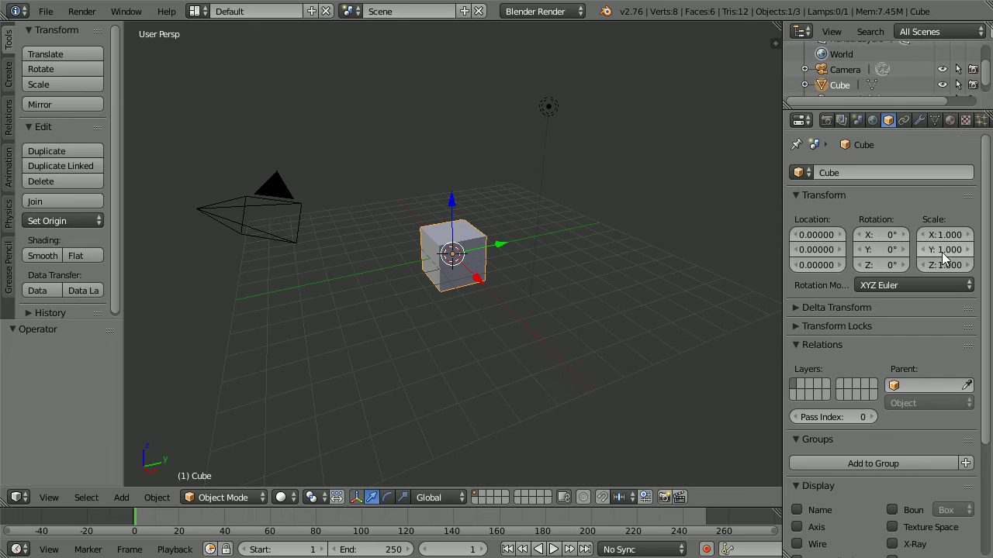
pyautogui.write('.5')
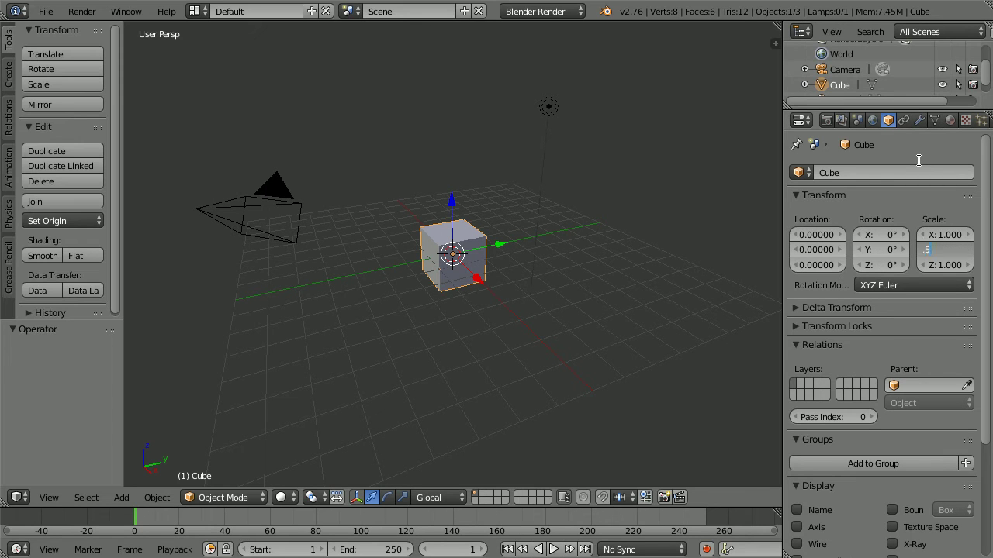
pyautogui.press('Return')
pyautogui.click(940, 265)
pyautogui.write('.3')
pyautogui.press('Return')
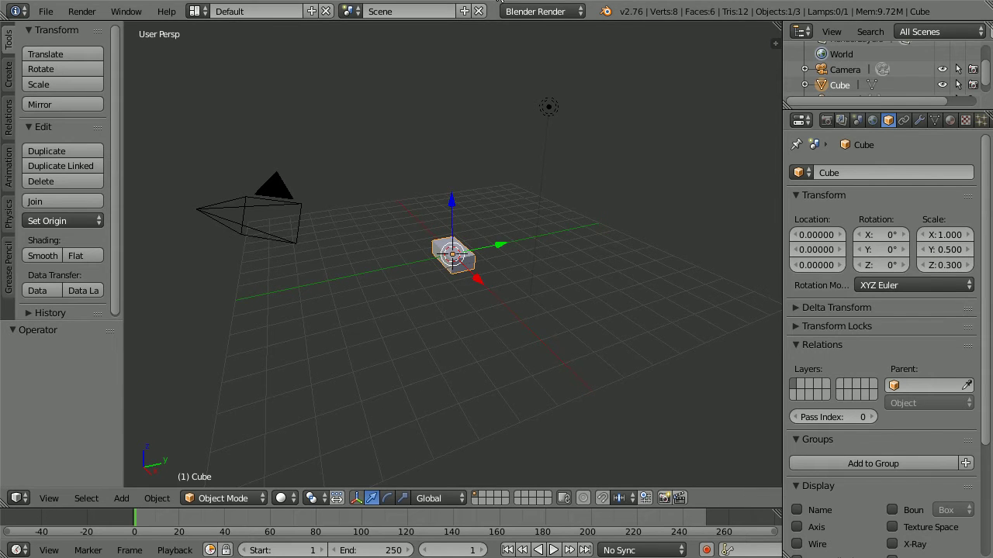
pyautogui.write('s.9')
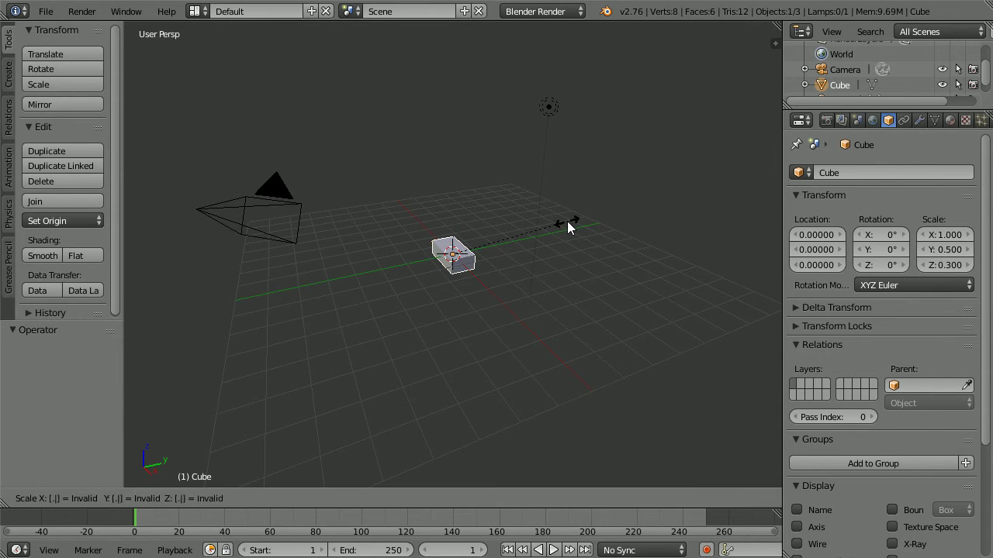
pyautogui.write('99')
pyautogui.press('Return')
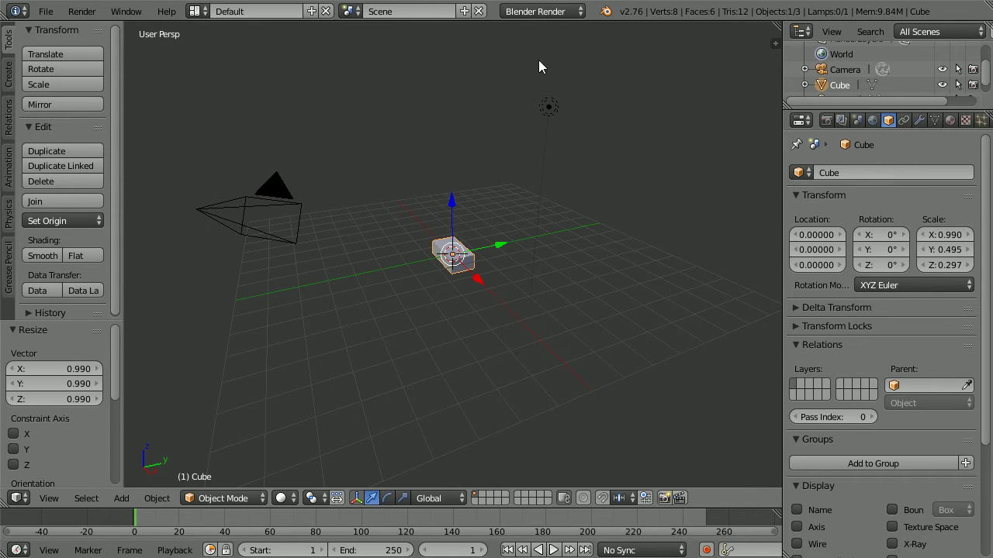
# - Rename the cube to 'brick' and add a single driver to its X location
pyautogui.click(918, 167)
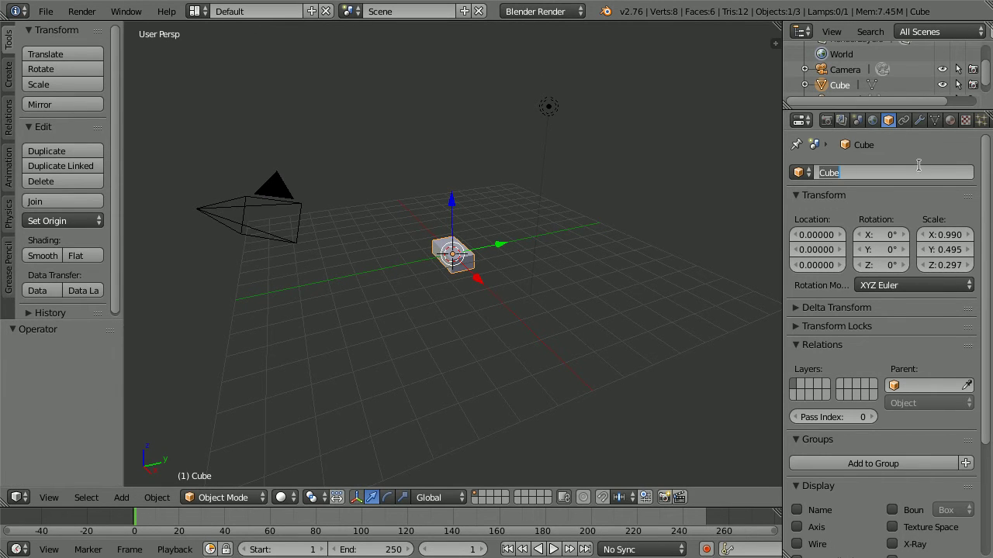
pyautogui.write('brick')
pyautogui.press('Return')
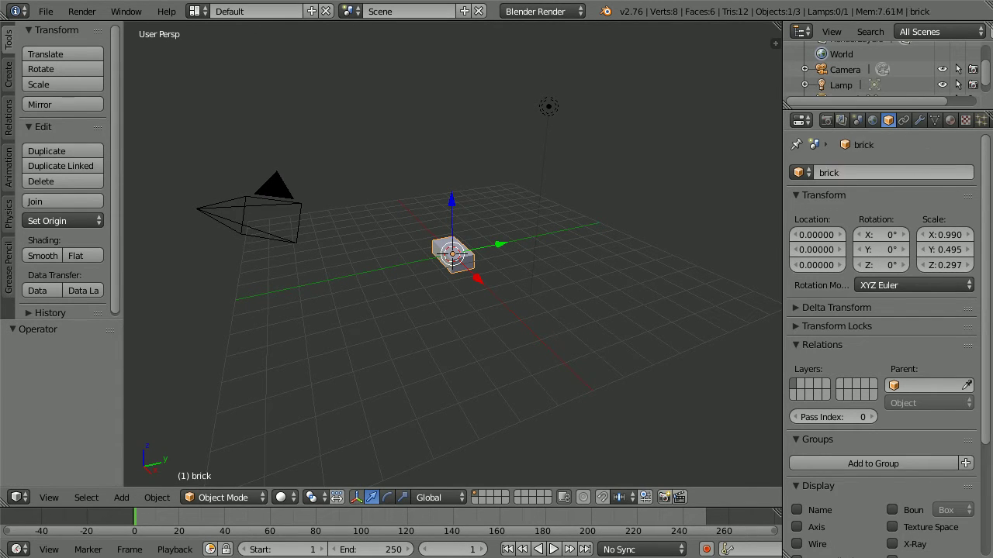
pyautogui.rightClick(811, 237)
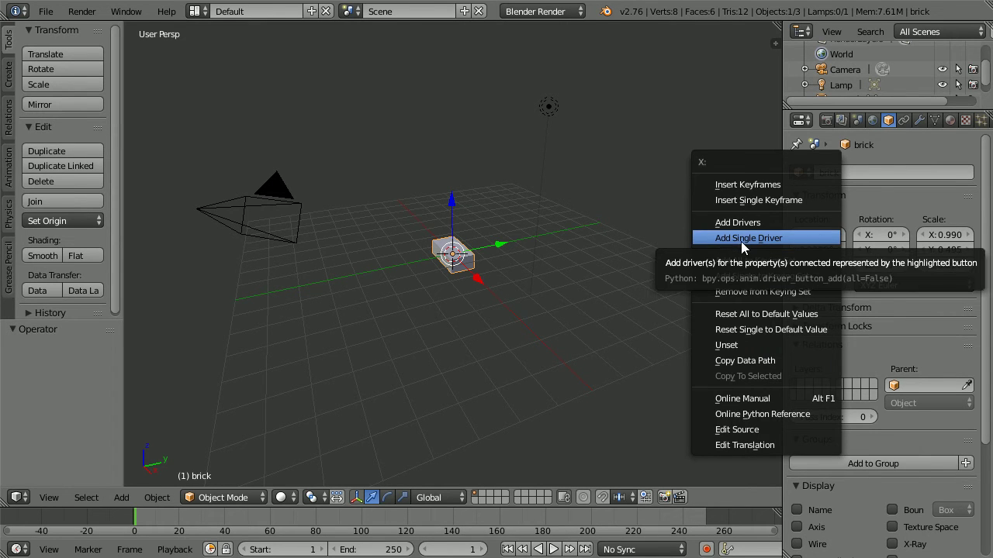
pyautogui.click(803, 241)
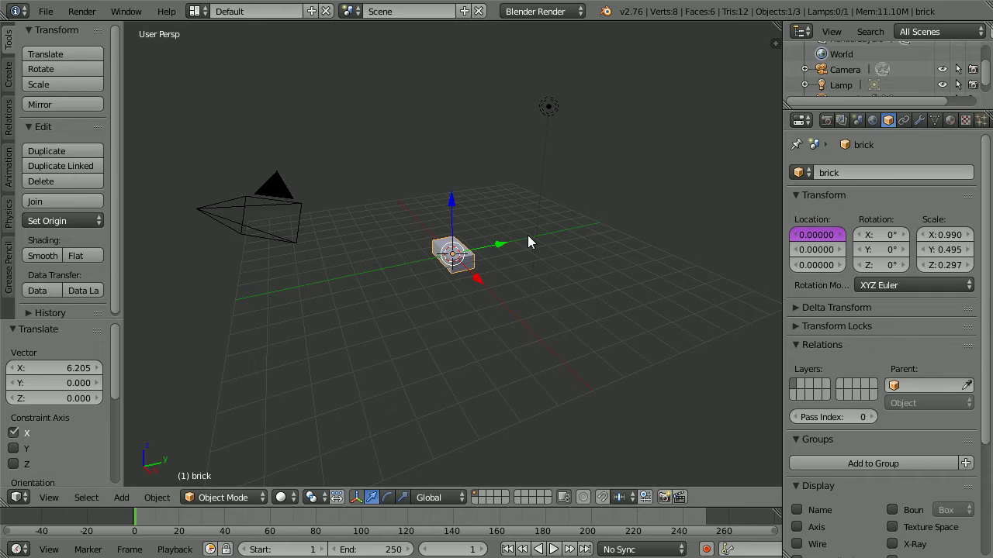
# - Test moving the brick along Y, undo that move, then try moving it along X
pyautogui.moveTo(504, 244); pyautogui.dragTo(633, 225)
pyautogui.hotkey('ctrl', 'z')
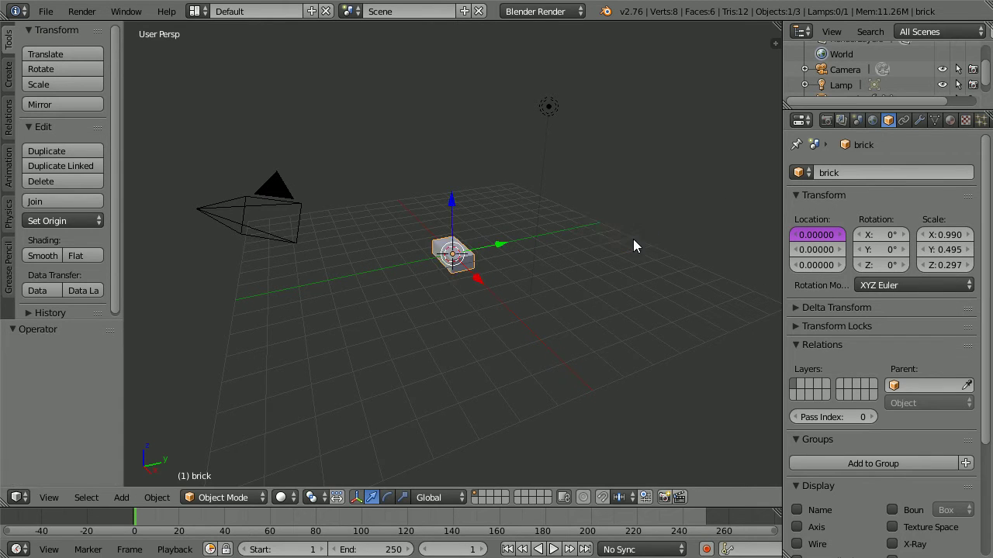
pyautogui.moveTo(482, 281); pyautogui.dragTo(563, 375)
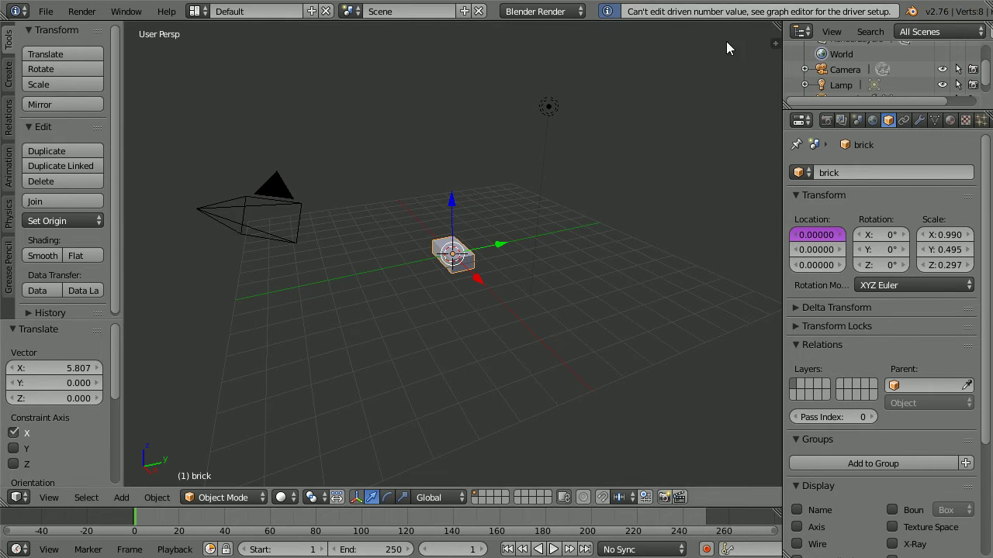
# - Collapse Relations, Groups, Display and Duplication, and move the opened Custom Properties under Transform
pyautogui.click(794, 344)
pyautogui.click(794, 363)
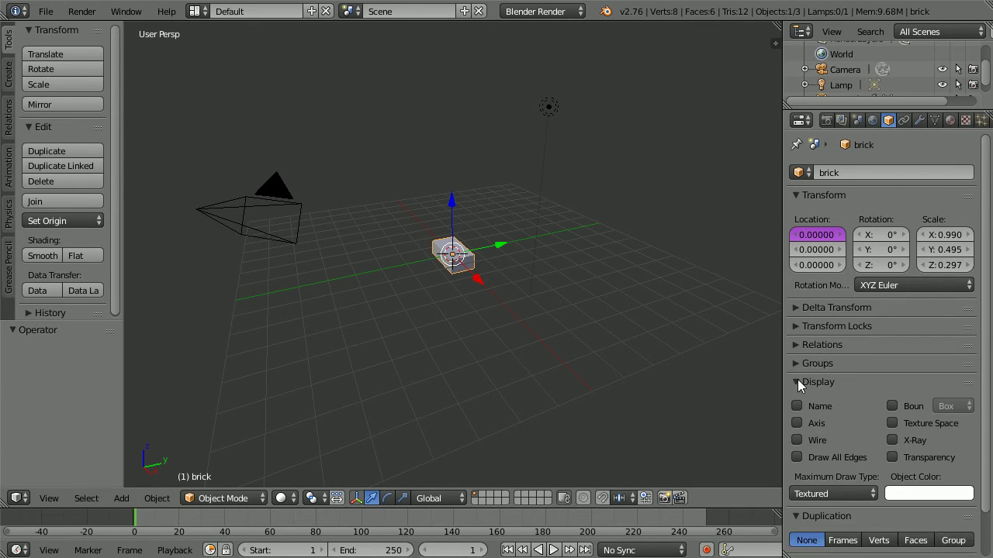
pyautogui.click(798, 380)
pyautogui.click(794, 402)
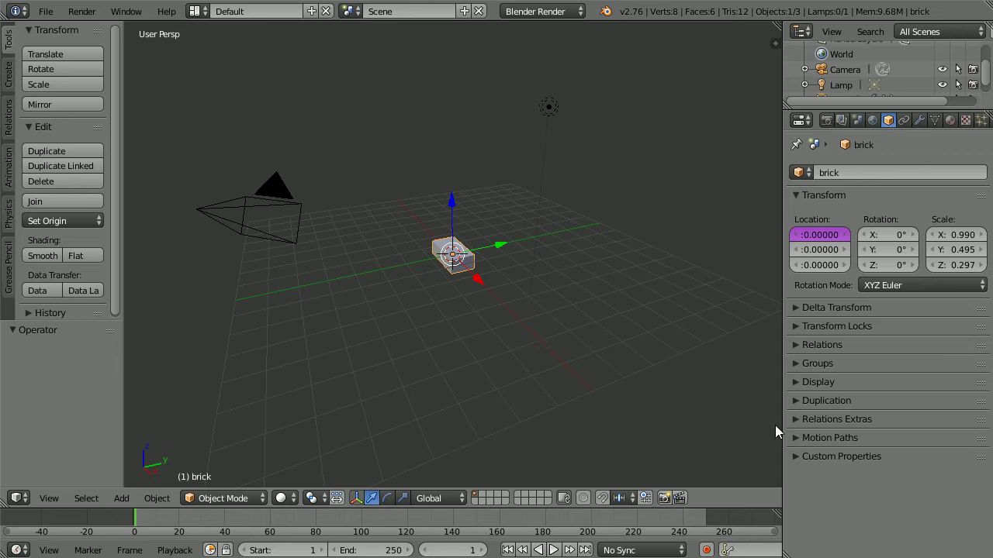
pyautogui.click(793, 458)
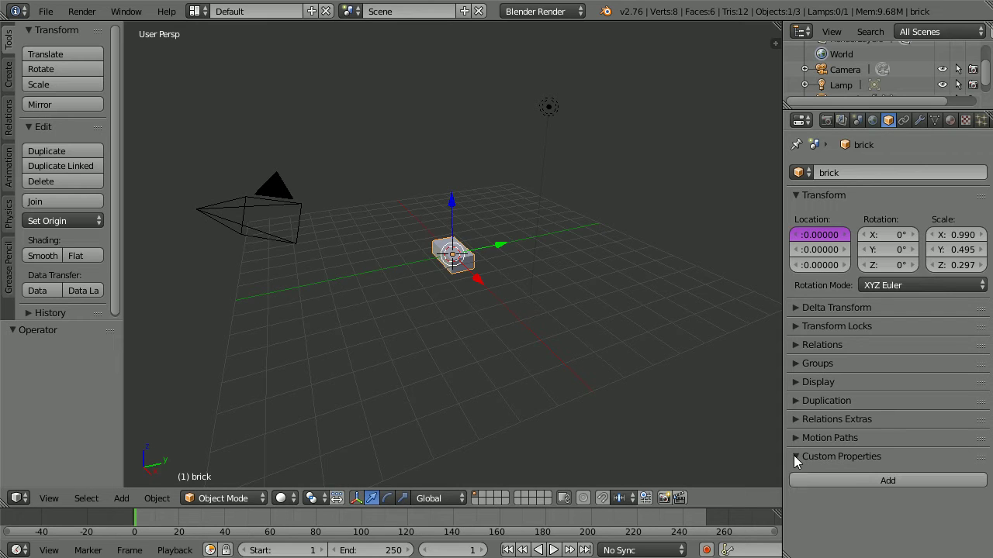
pyautogui.moveTo(978, 464); pyautogui.dragTo(982, 301)
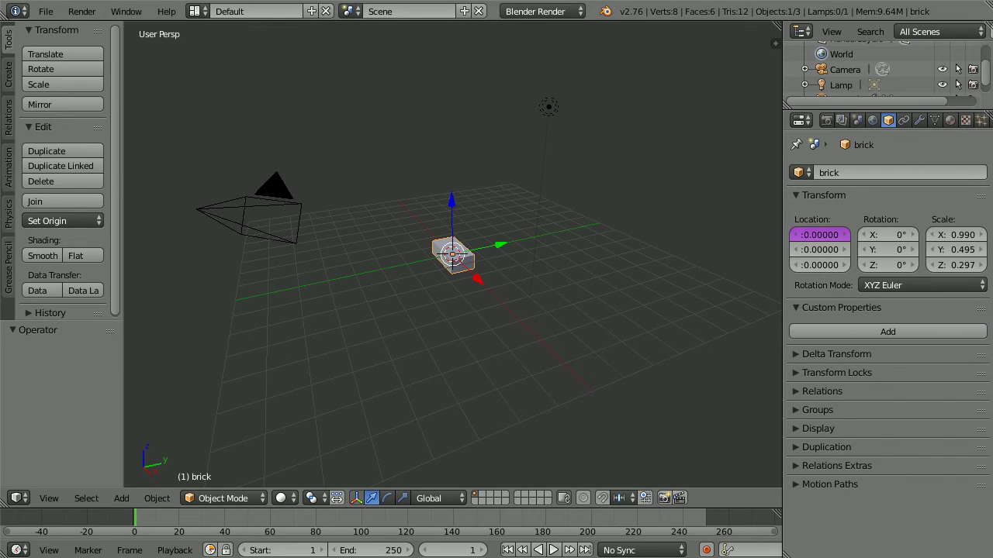
# - Add a custom property 'xLoc' with value 0, minimum -100 and maximum 100
pyautogui.click(880, 330)
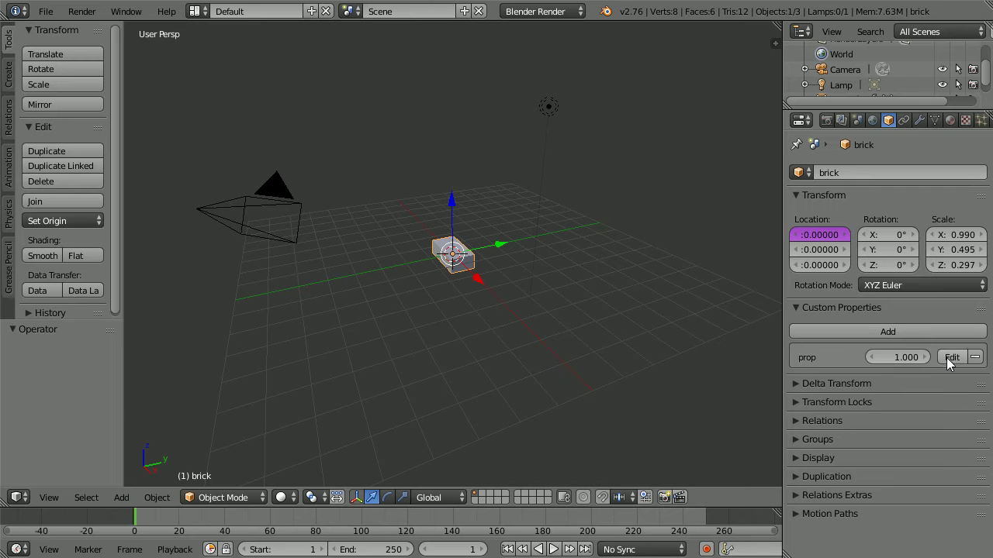
pyautogui.click(949, 358)
pyautogui.click(909, 378)
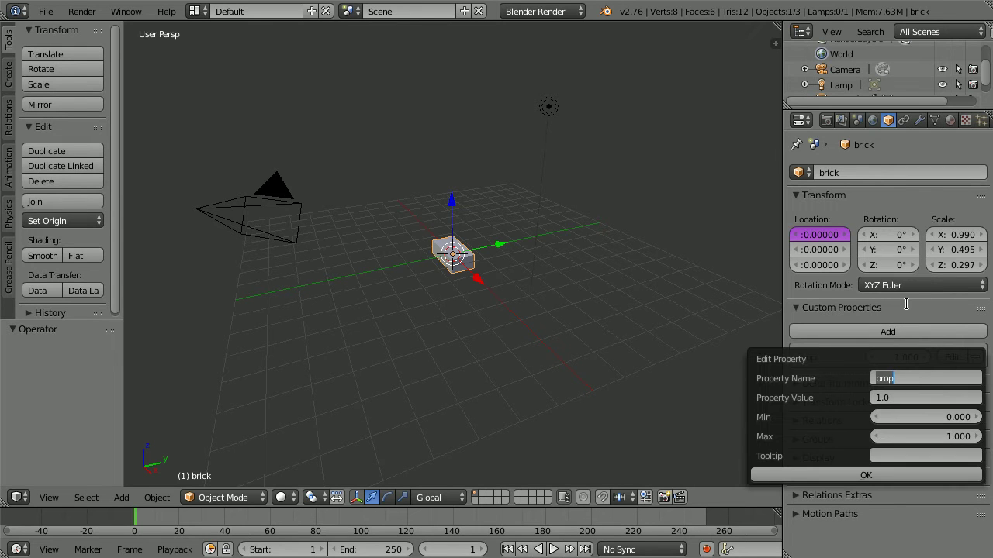
pyautogui.write('xLoc')
pyautogui.click(886, 399)
pyautogui.write('0')
pyautogui.click(899, 417)
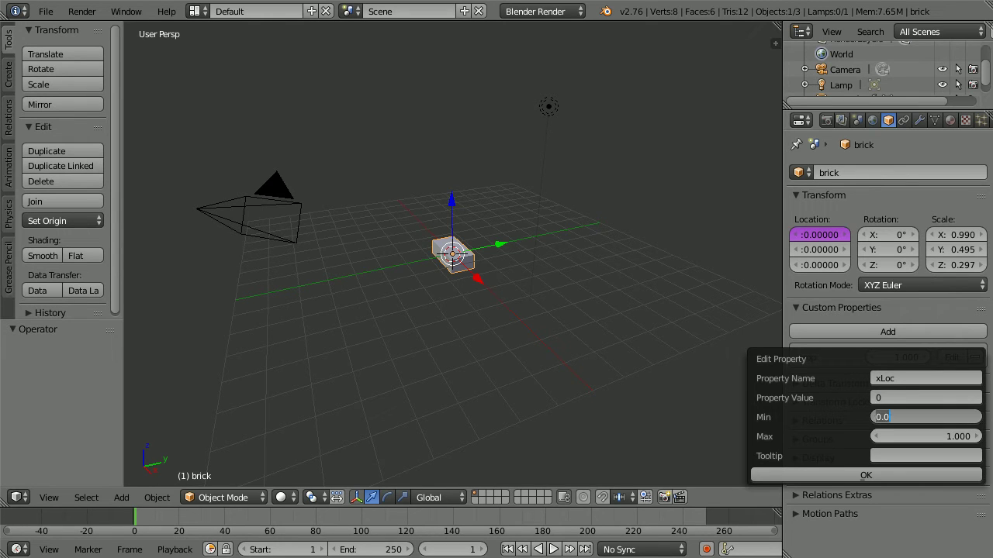
pyautogui.write('-100')
pyautogui.press('Return')
pyautogui.click(901, 437)
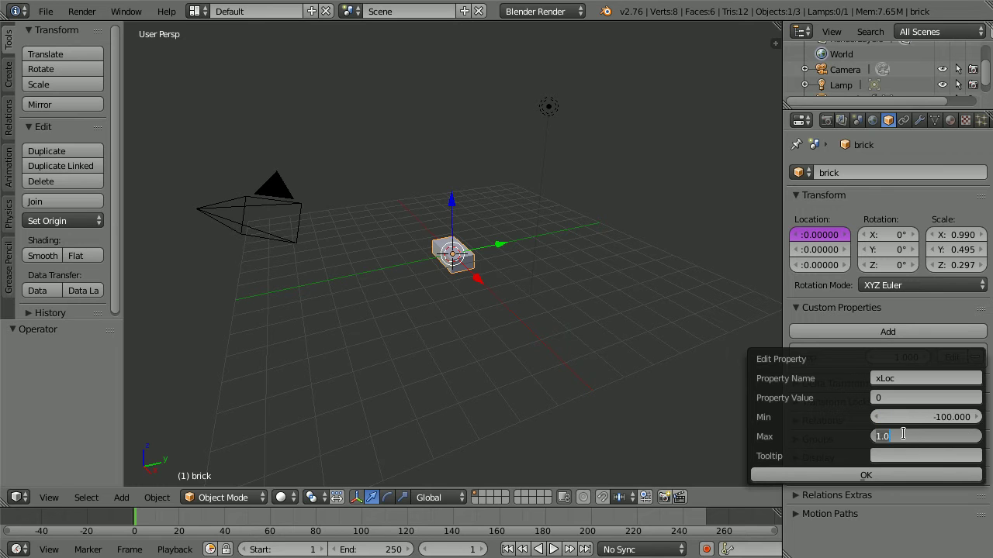
pyautogui.write('100')
pyautogui.click(915, 476)
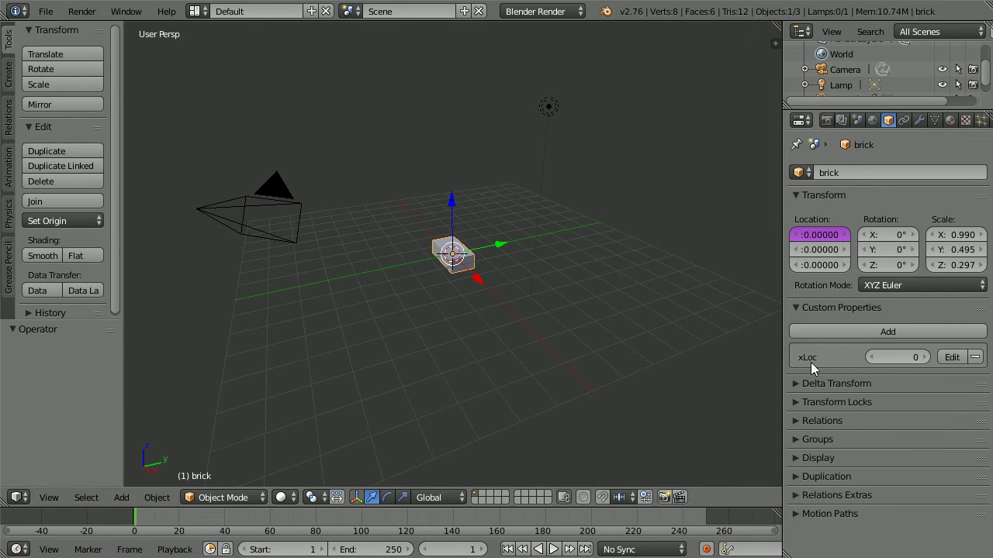
# - Raise xLoc to test it, then lower it back to 0
pyautogui.click(924, 357)
pyautogui.click(924, 357)
pyautogui.click(876, 358)
pyautogui.click(875, 357)
pyautogui.click(875, 358)
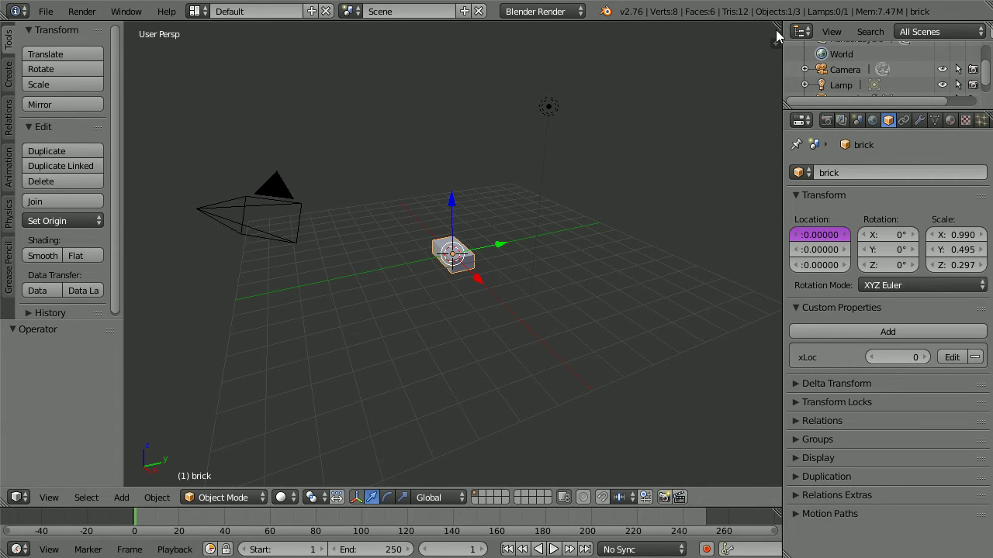
# - Split the 3D view and turn the right half into a Graph Editor in Drivers mode
pyautogui.moveTo(775, 31); pyautogui.dragTo(501, 29)
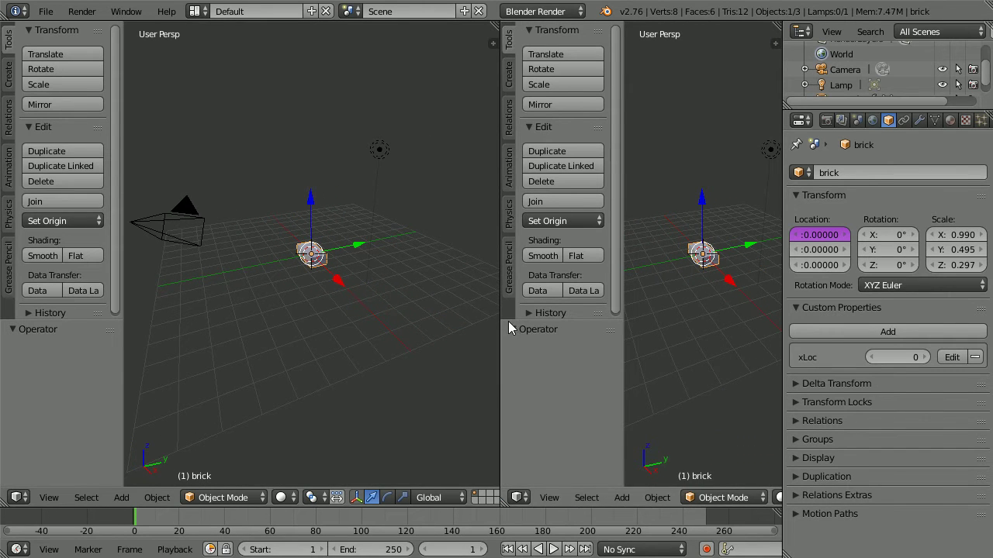
pyautogui.click(519, 497)
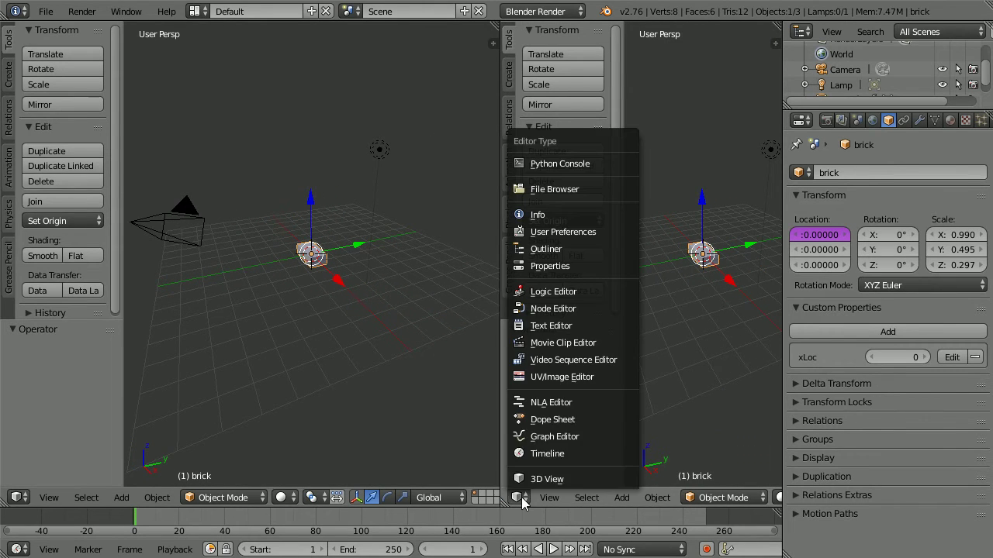
pyautogui.click(603, 436)
pyautogui.click(758, 497)
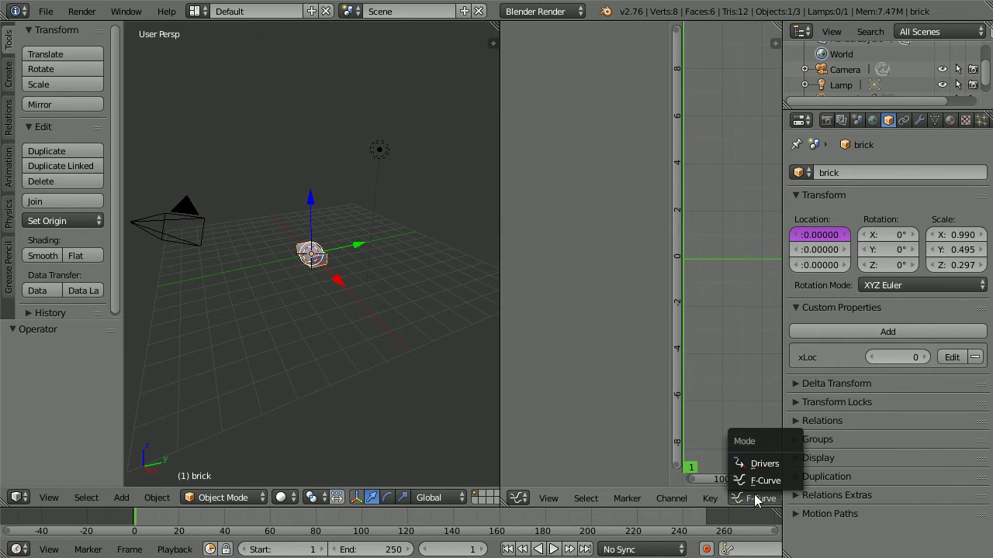
pyautogui.click(790, 468)
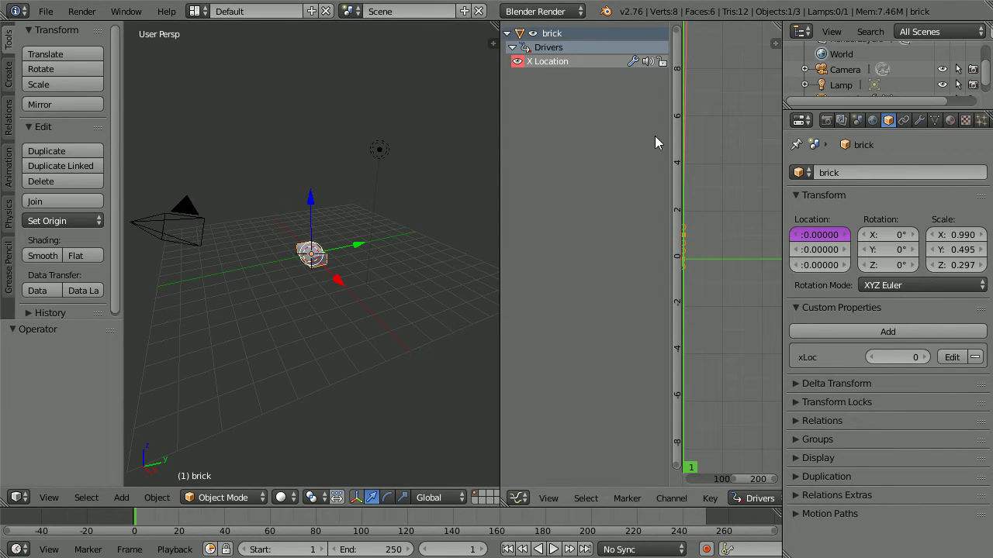
# - Show the Drivers properties region and resize the channel list so X Location shows
pyautogui.moveTo(668, 144); pyautogui.dragTo(558, 161)
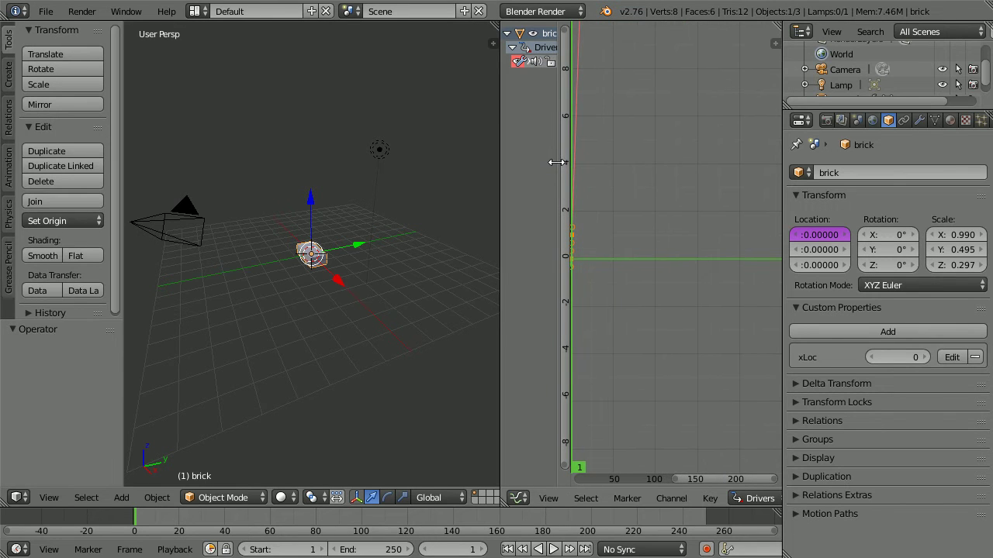
pyautogui.click(775, 42)
pyautogui.moveTo(563, 145); pyautogui.dragTo(625, 128)
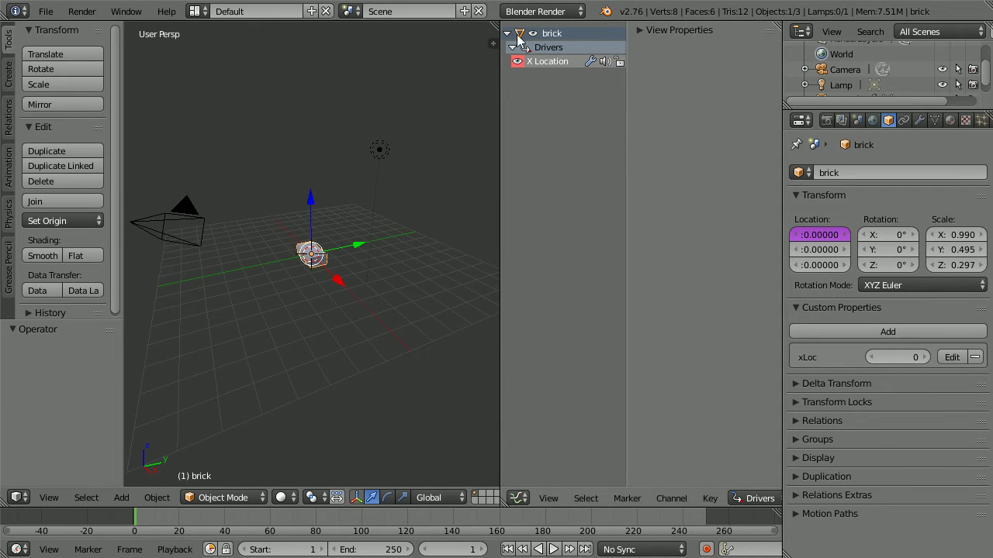
# - Select the X Location driver and set its variable to a Single Property read from brick
pyautogui.click(543, 62)
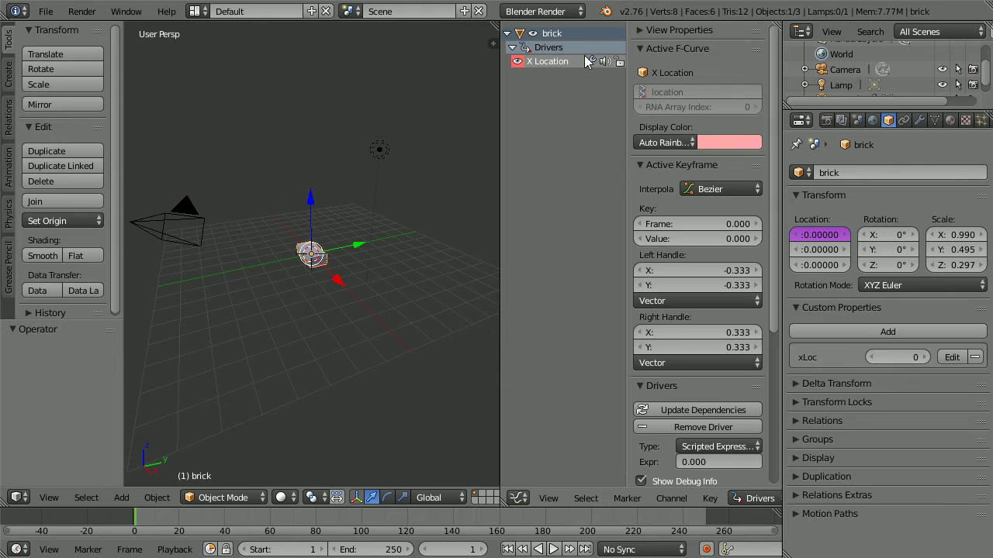
pyautogui.click(638, 49)
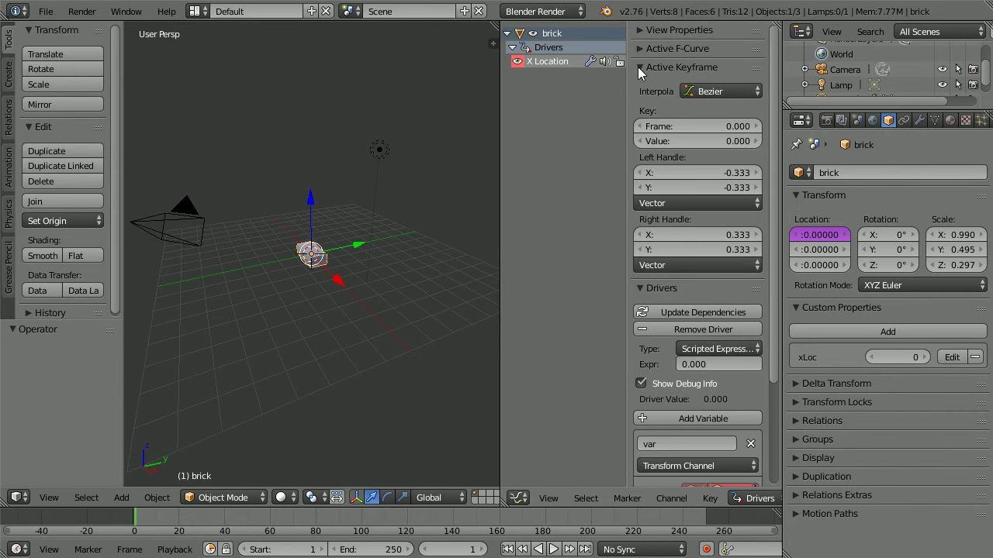
pyautogui.click(639, 67)
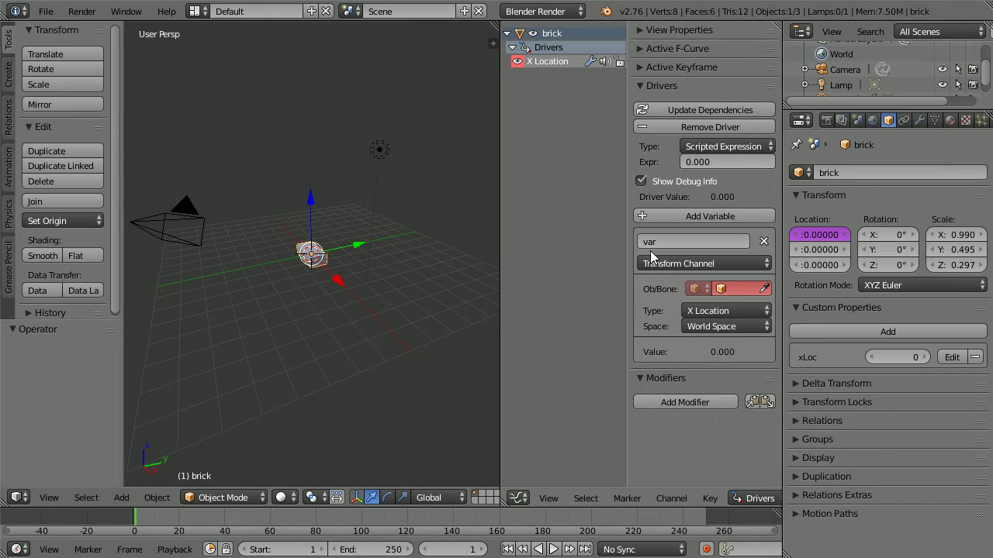
pyautogui.click(684, 265)
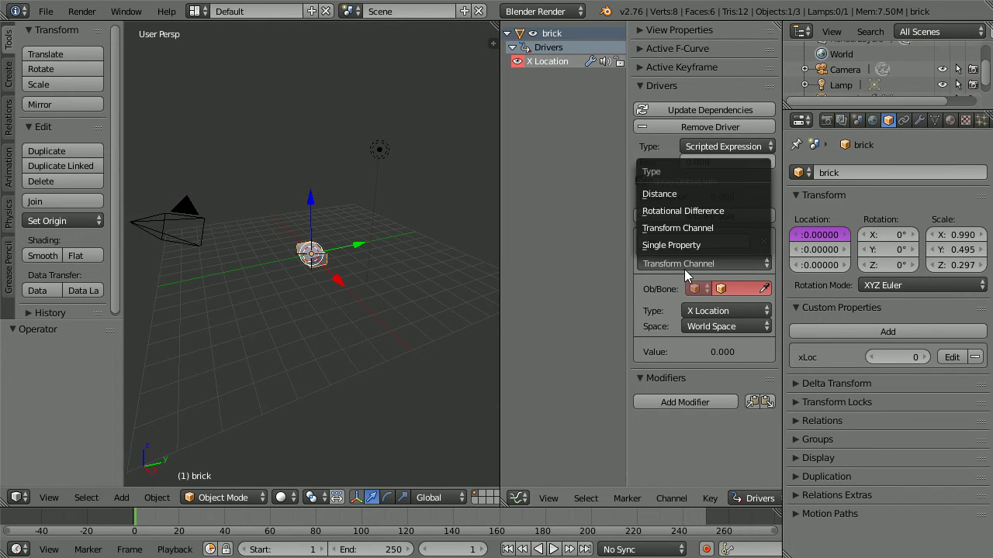
pyautogui.click(719, 244)
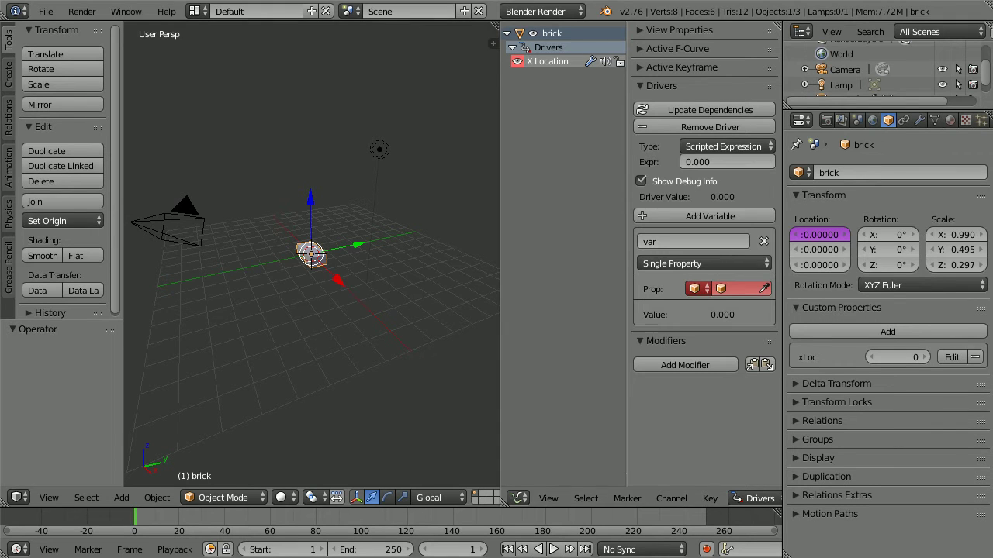
pyautogui.click(739, 291)
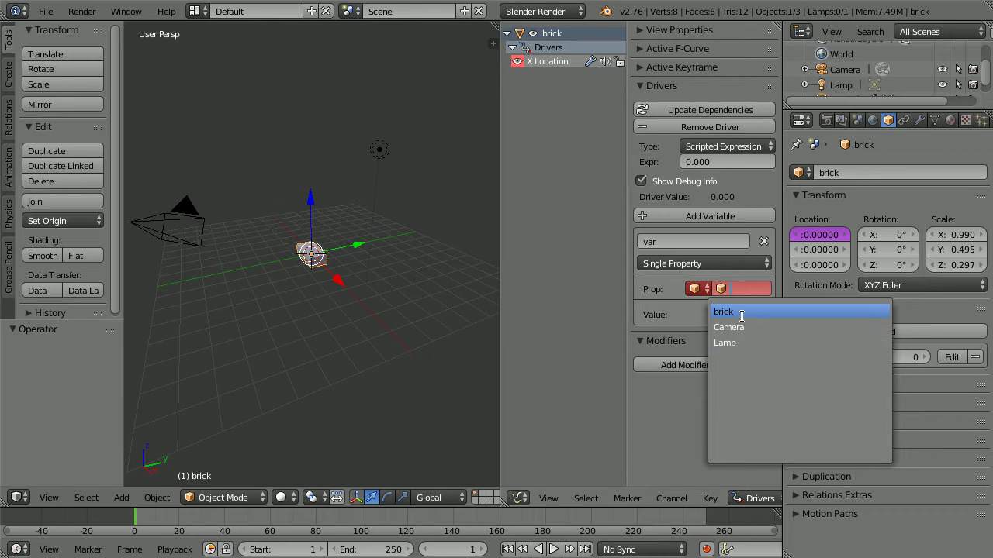
pyautogui.click(786, 312)
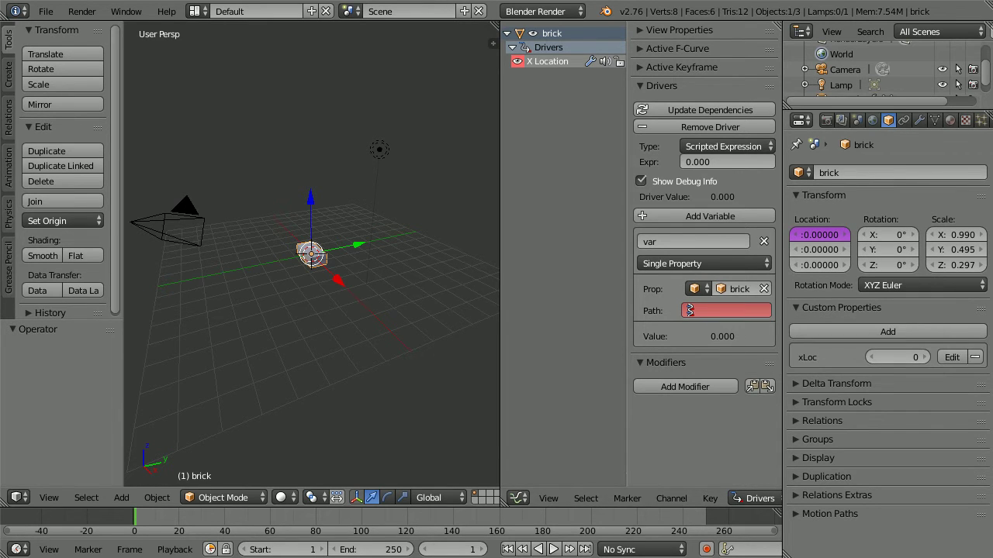
# - Copy the xLoc data path and paste ['xLoc'] into the variable's Path
pyautogui.rightClick(900, 357)
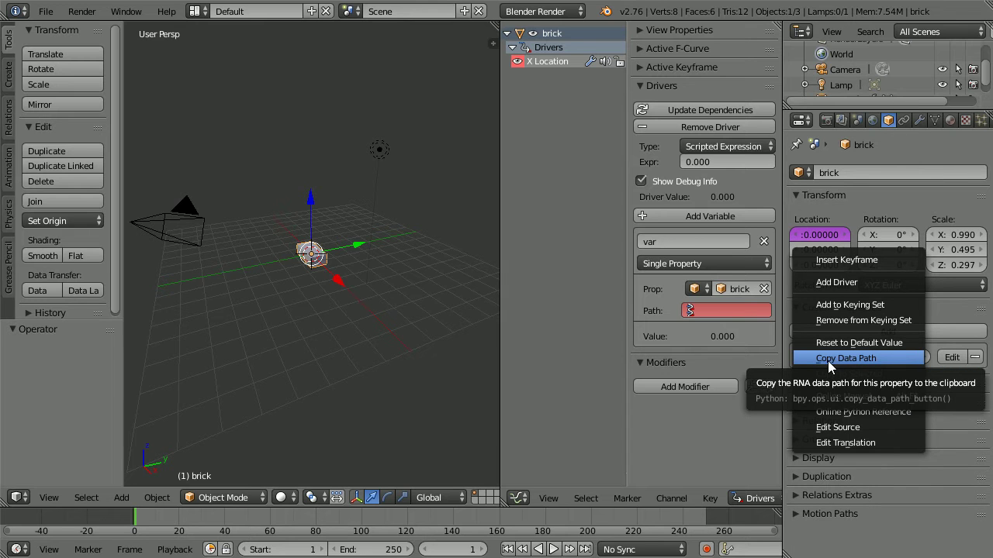
pyautogui.click(880, 358)
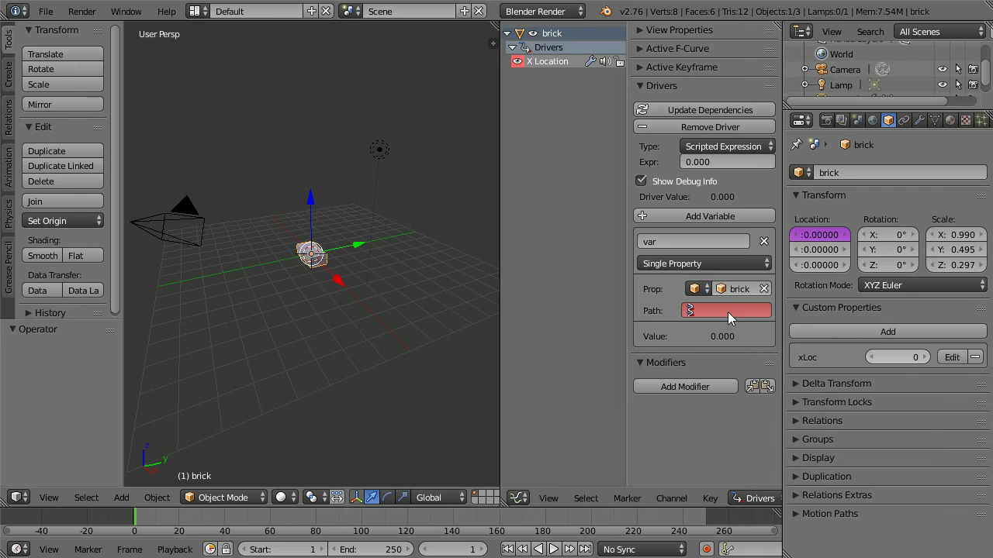
pyautogui.click(709, 311)
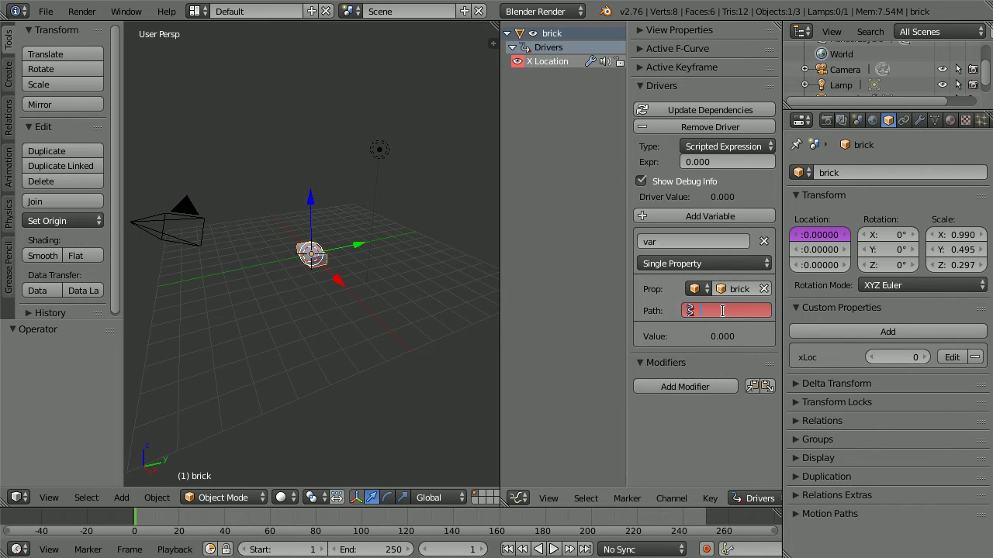
pyautogui.write('["xLoc"]')
pyautogui.press('Return')
# - Start renaming the driver variable by prefixing 'xL' to its name
pyautogui.click(641, 239)
pyautogui.press('Home')
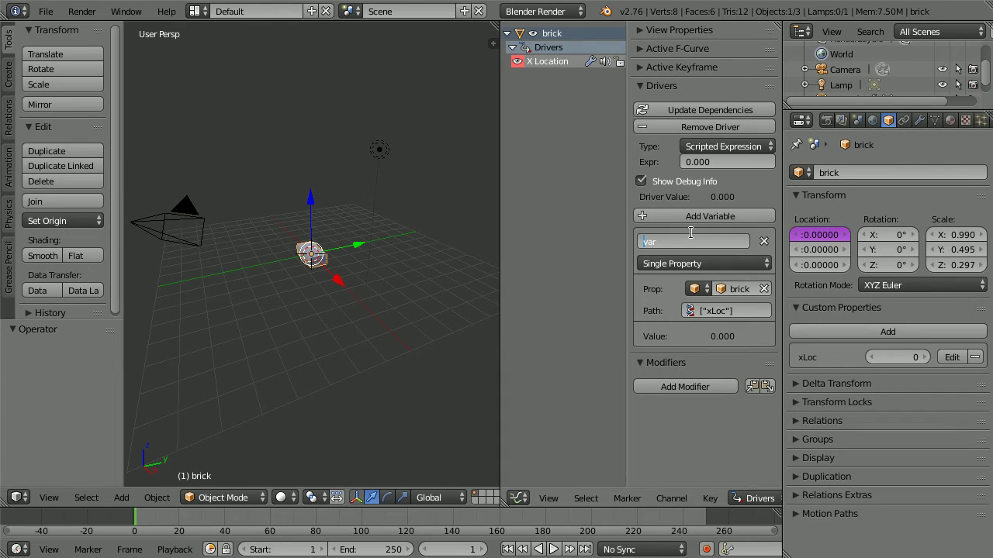
pyautogui.write('xL')
# - Name the variable xLvar and set the driver expression to xLvar
pyautogui.press('Return')
pyautogui.click(707, 162)
pyautogui.write('xLvar')
pyautogui.press('Return')
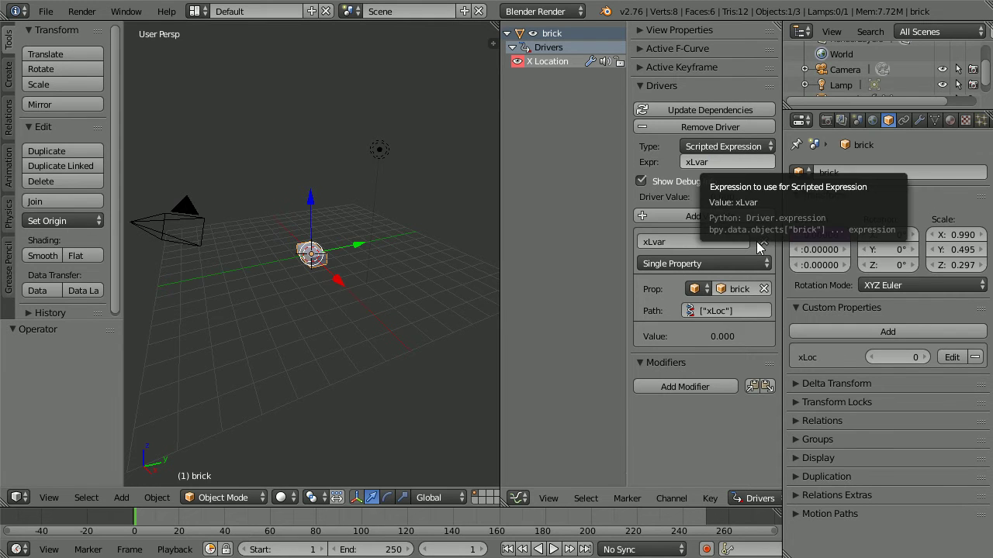
# - Raise xLoc to 4 to test the driver, then lower it back to 0
pyautogui.click(926, 356)
pyautogui.click(925, 356)
pyautogui.click(926, 357)
pyautogui.click(925, 357)
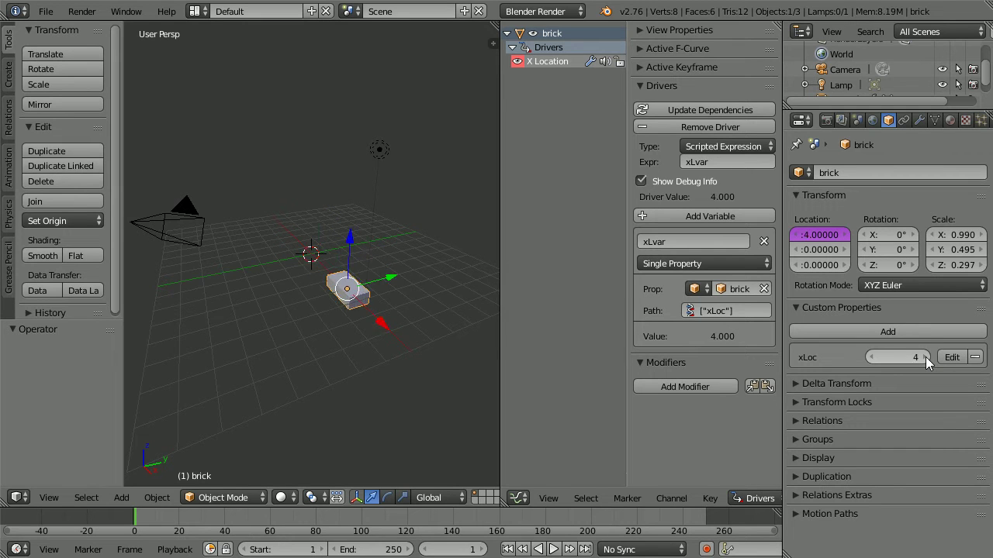
pyautogui.click(872, 356)
pyautogui.click(872, 356)
pyautogui.click(872, 356)
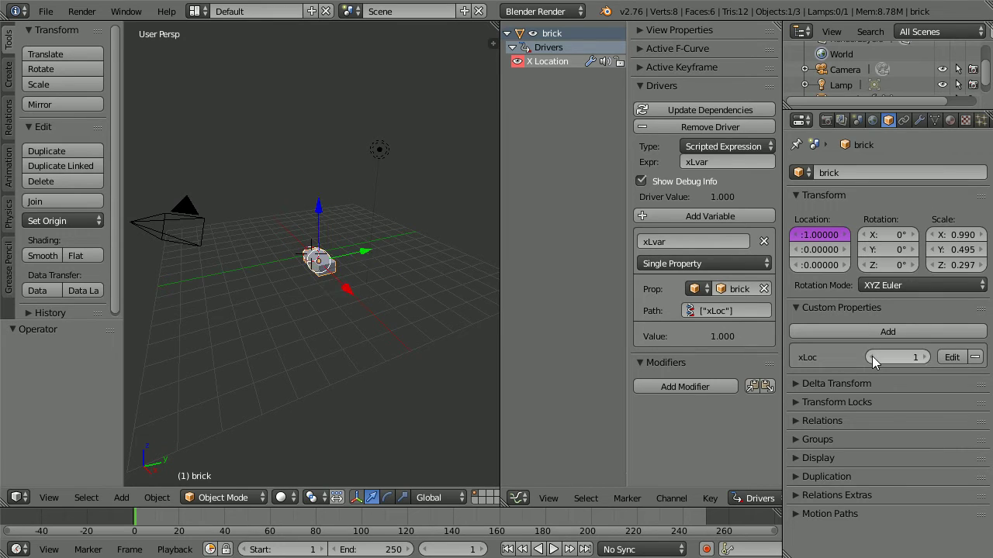
pyautogui.click(872, 356)
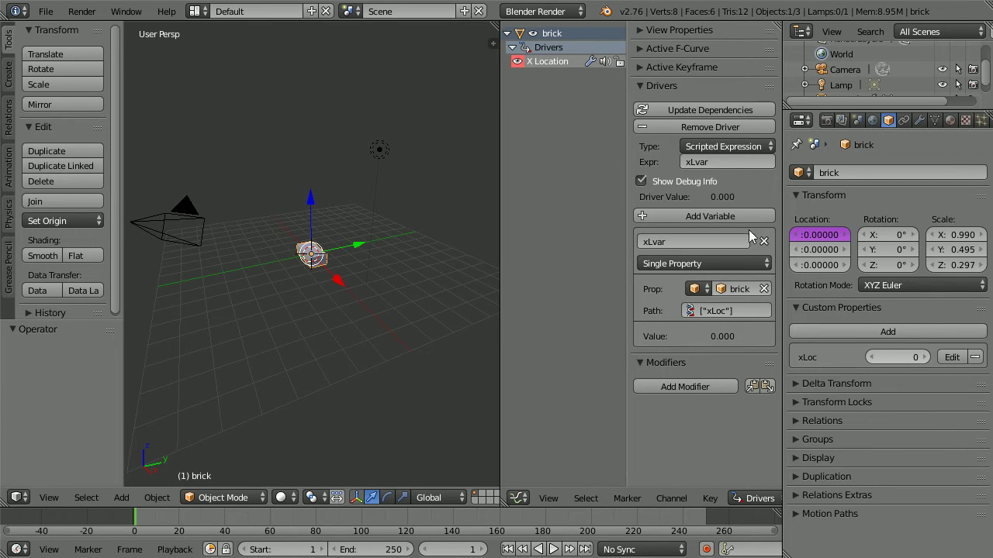
# - Change the driver expression to xLvar/2
pyautogui.click(716, 161)
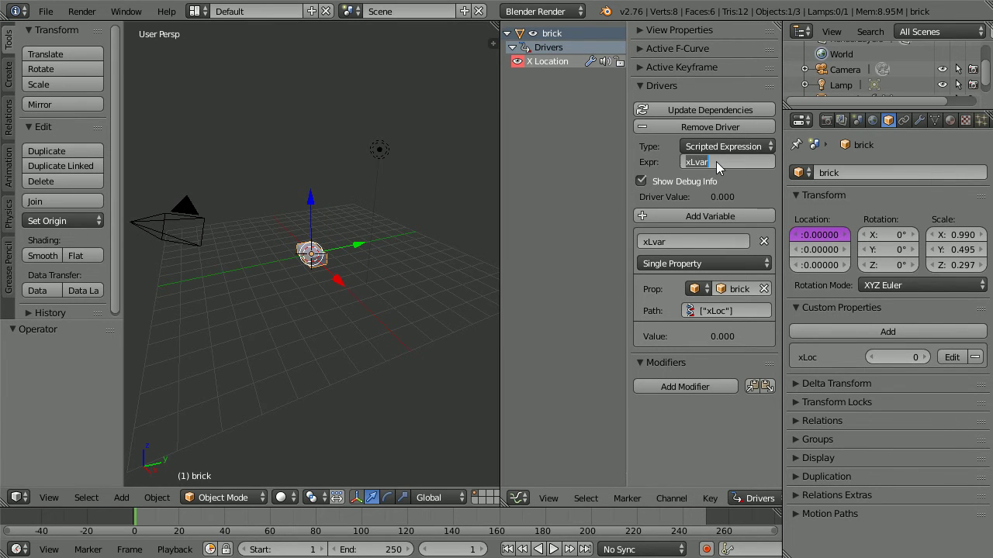
pyautogui.write('/2')
pyautogui.press('Return')
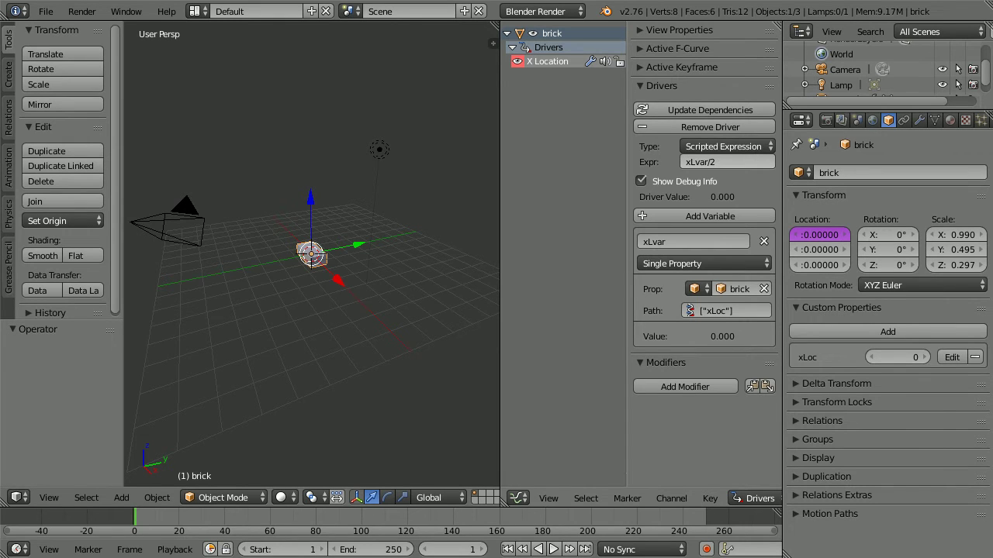
# - Raise xLoc to 3 to check the halved movement, then reset it to 0
pyautogui.click(927, 356)
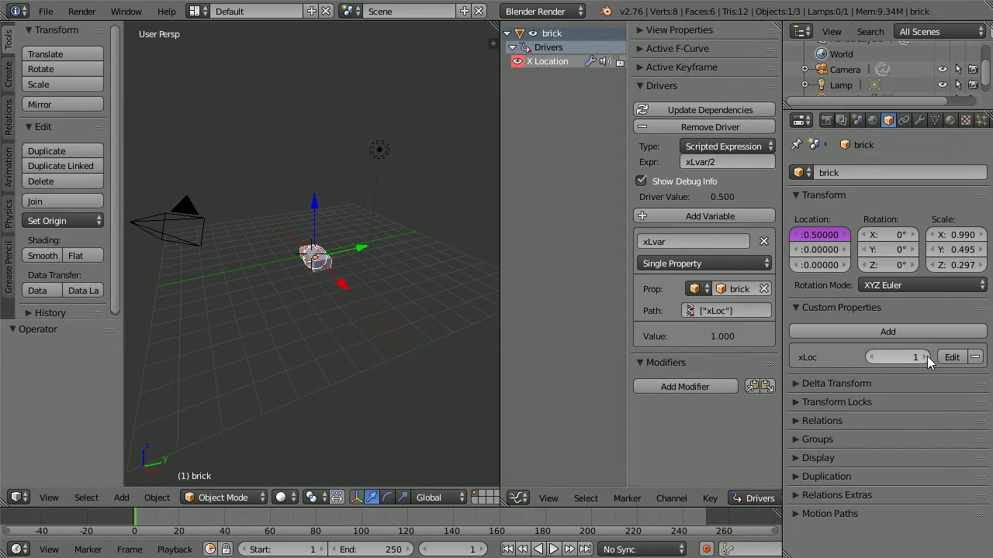
pyautogui.click(927, 356)
pyautogui.click(926, 356)
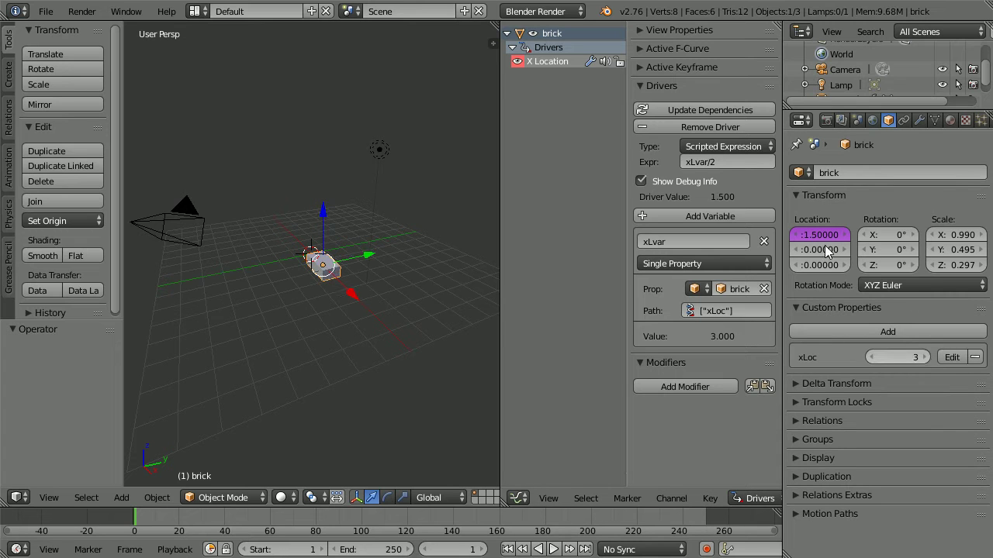
pyautogui.click(872, 356)
pyautogui.click(875, 356)
pyautogui.click(876, 356)
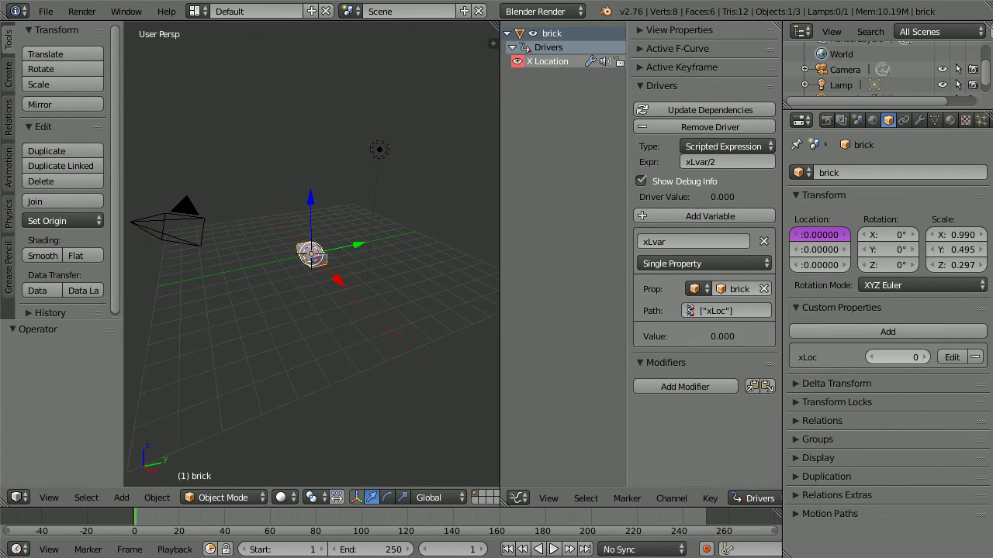
# - Add a driver to the brick's Y location and a new custom property named yLoc
pyautogui.rightClick(819, 251)
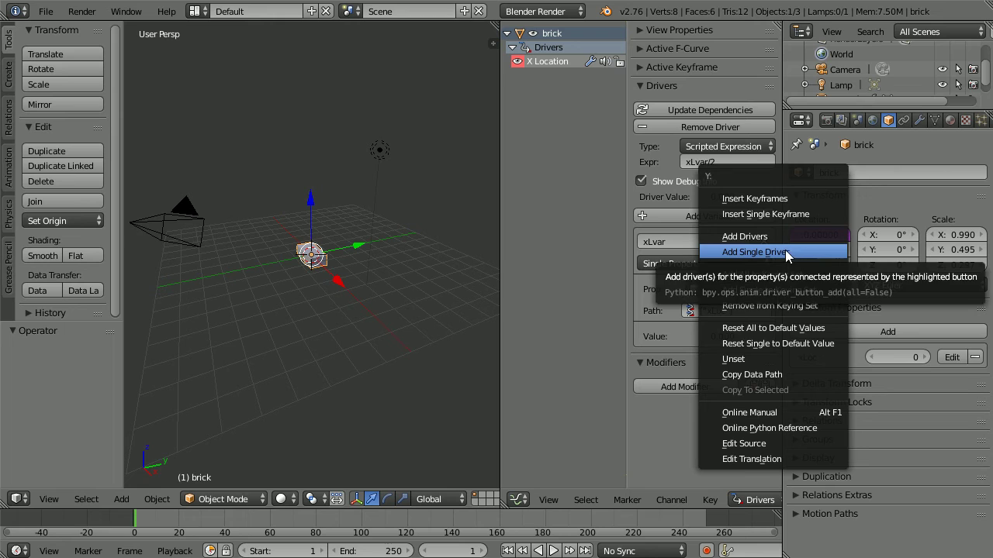
pyautogui.click(795, 252)
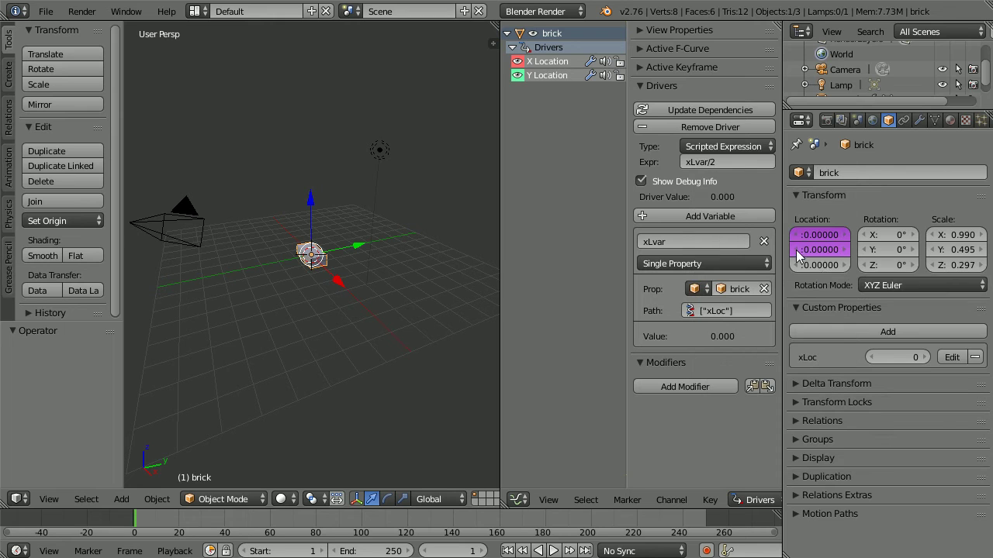
pyautogui.click(886, 332)
pyautogui.click(957, 358)
pyautogui.click(884, 381)
pyautogui.write('y')
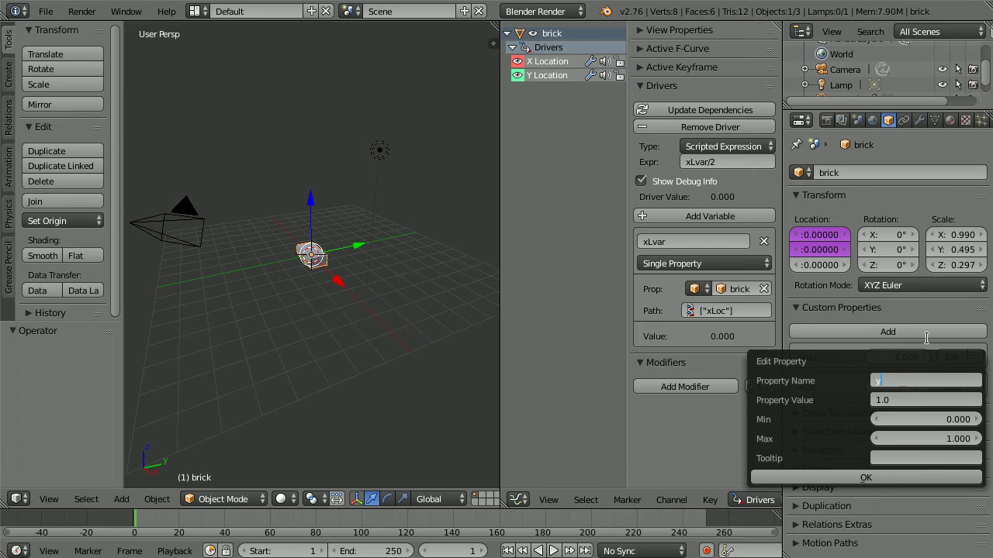
pyautogui.write('Loc')
# - Give yLoc value 0, minimum -100 and maximum 100, and confirm
pyautogui.press('Tab')
pyautogui.write('0')
pyautogui.press('Tab')
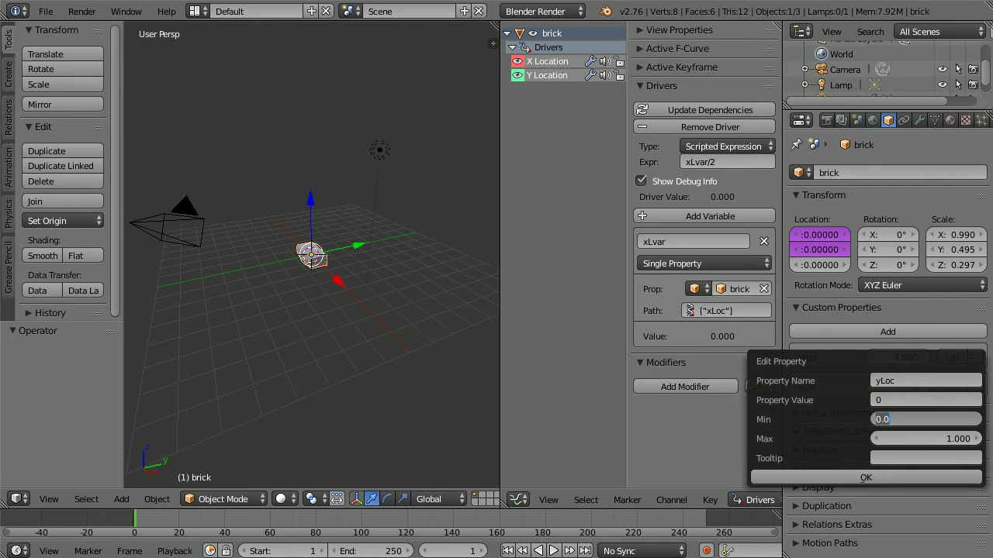
pyautogui.write('-100')
pyautogui.press('Tab')
pyautogui.write('100')
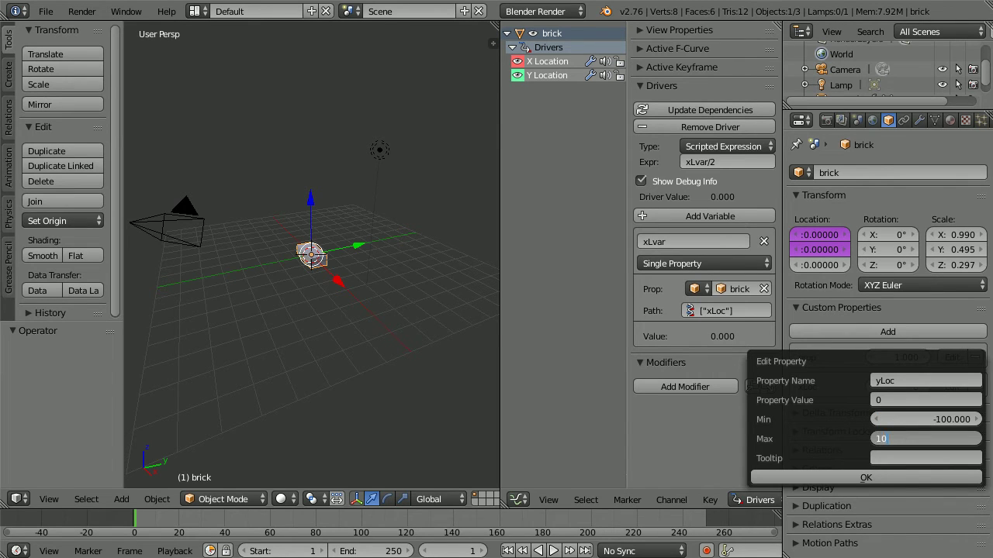
pyautogui.click(843, 475)
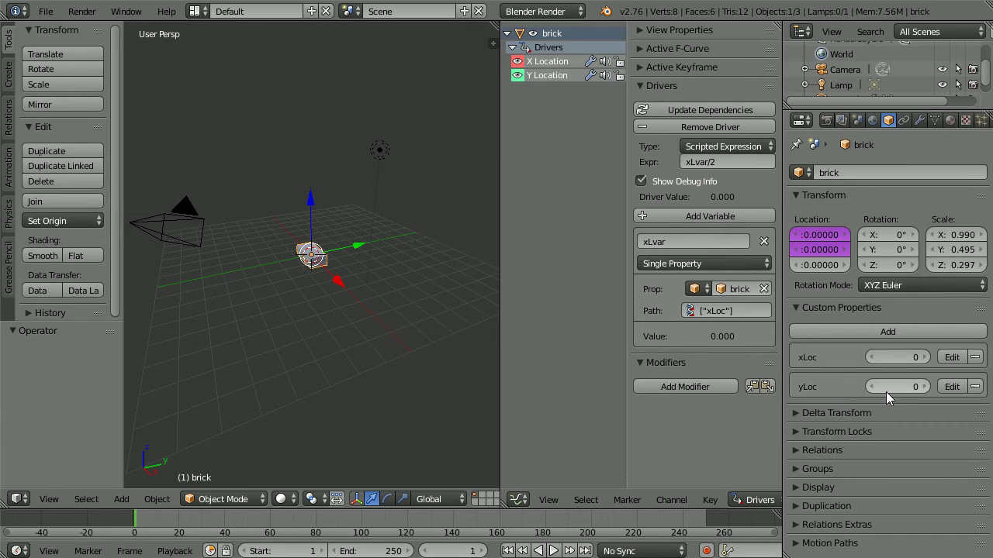
# - Set the Y Location driver's variable to a Single Property read from brick
pyautogui.click(546, 76)
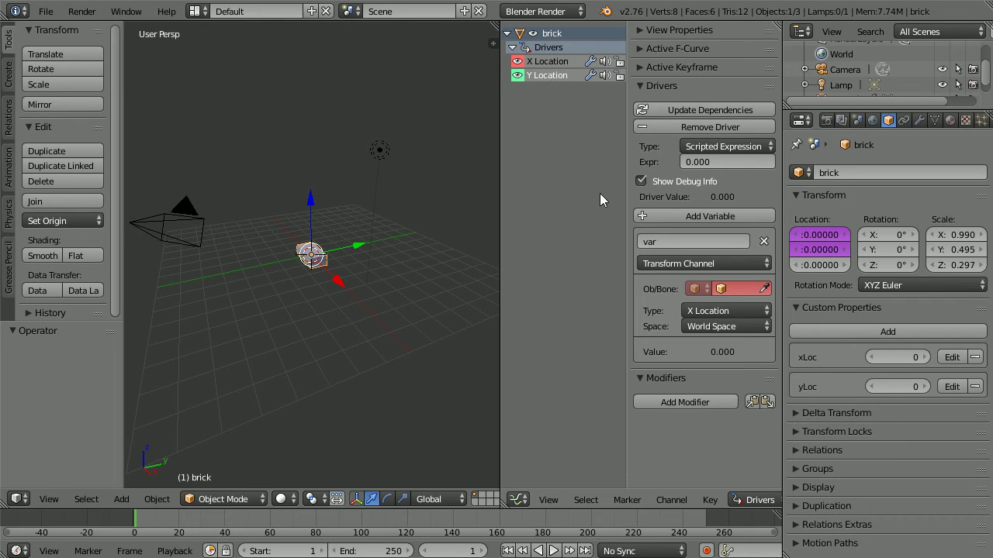
pyautogui.click(675, 262)
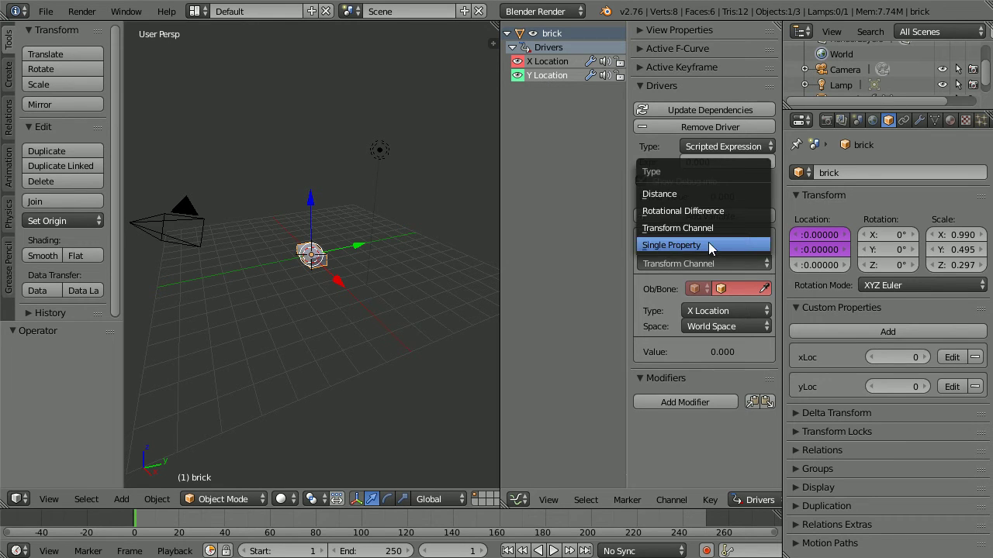
pyautogui.click(708, 245)
pyautogui.click(733, 289)
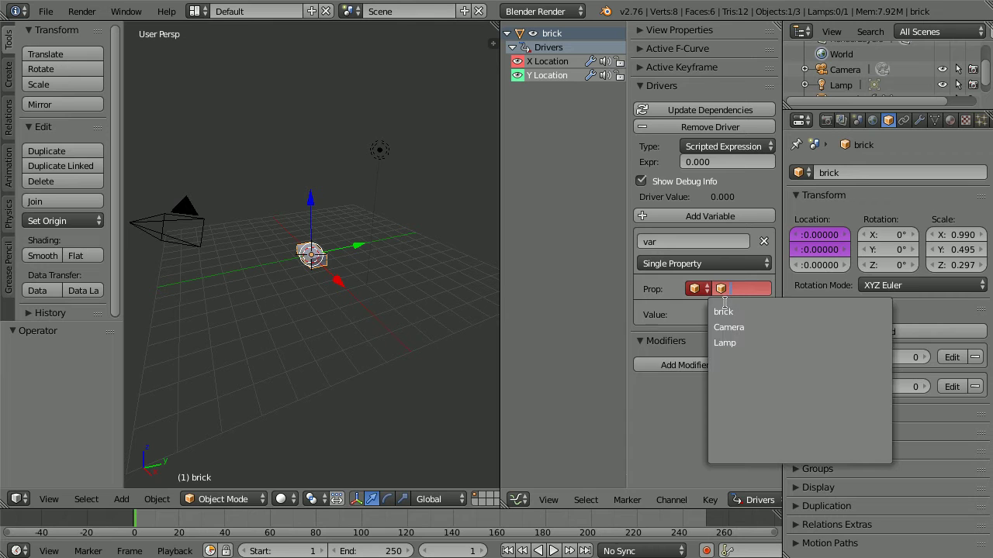
pyautogui.click(750, 311)
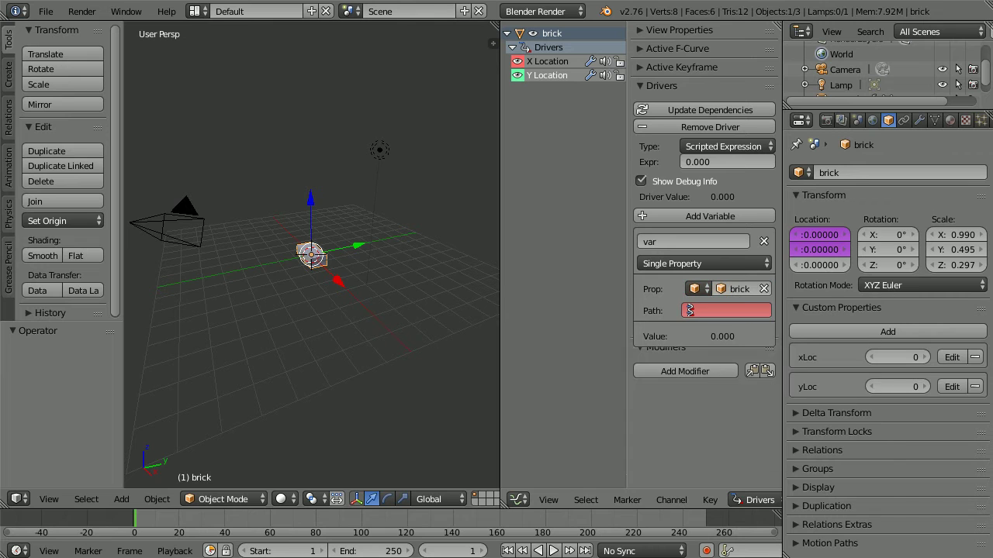
# - Copy the yLoc data path and paste ['yLoc'] into the variable's Path
pyautogui.rightClick(887, 388)
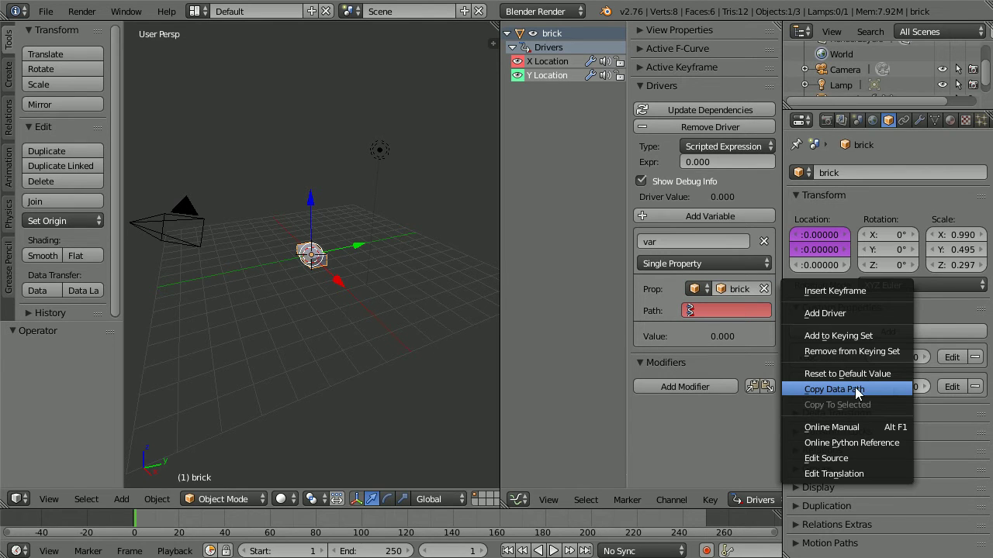
pyautogui.click(876, 389)
pyautogui.click(720, 310)
pyautogui.hotkey('ctrl', 'v')
pyautogui.press('Return')
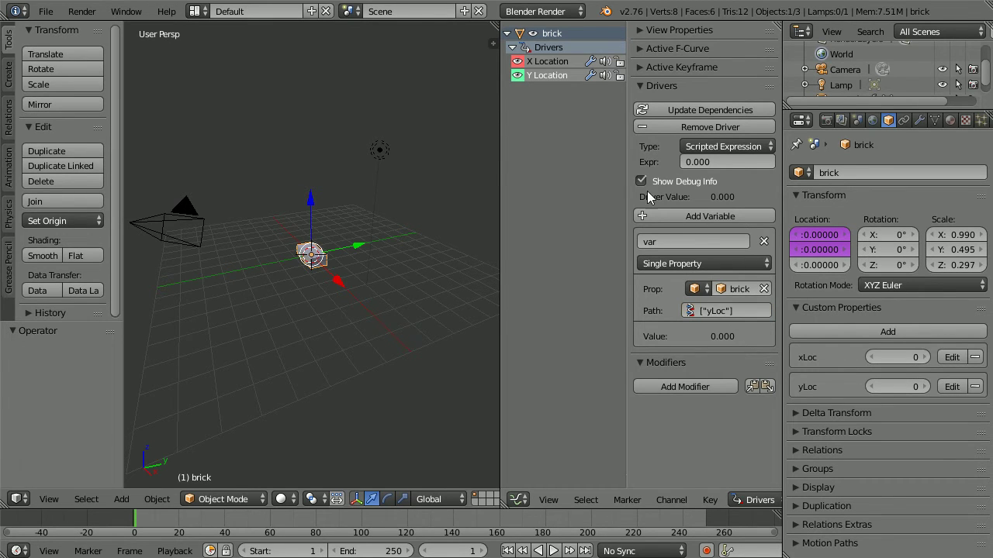
# - Rename the driver variable to yLvar
pyautogui.click(642, 242)
pyautogui.click(650, 240)
pyautogui.write('yL')
pyautogui.hotkey('ctrl', 'a')
# - Set the expression to yLvar/2, test by raising yLoc, then reset it to 0
pyautogui.click(701, 162)
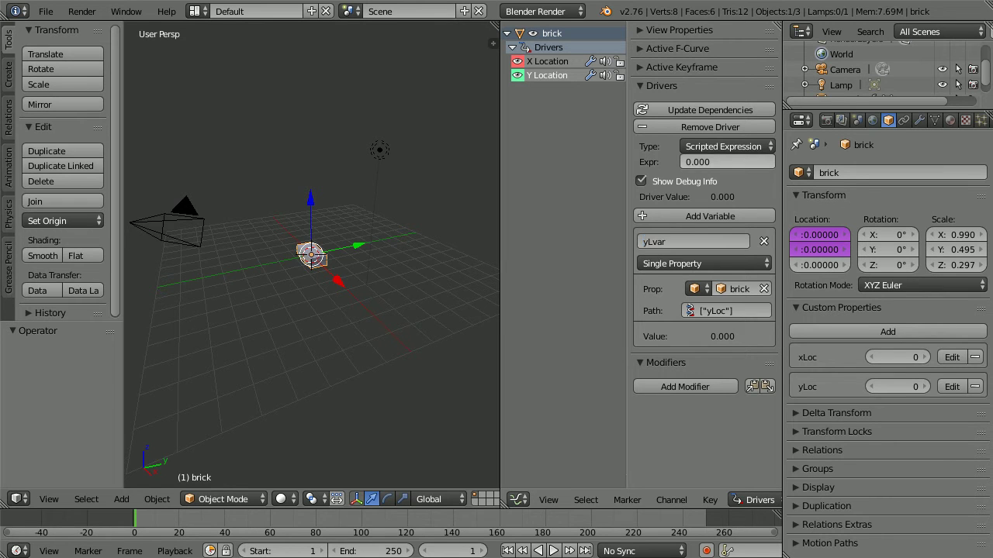
pyautogui.hotkey('ctrl', 'v')
pyautogui.write('/')
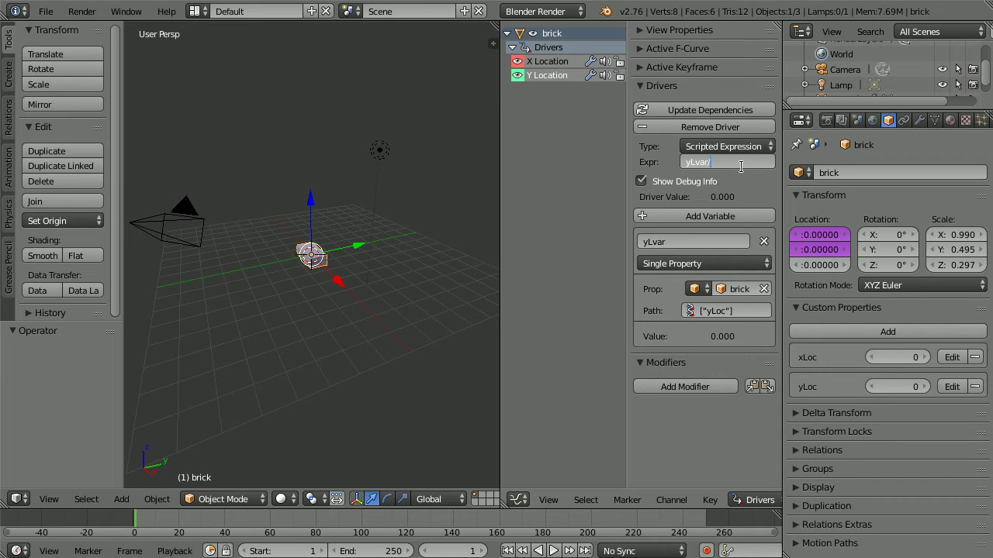
pyautogui.write('2')
pyautogui.press('Return')
pyautogui.click(923, 385)
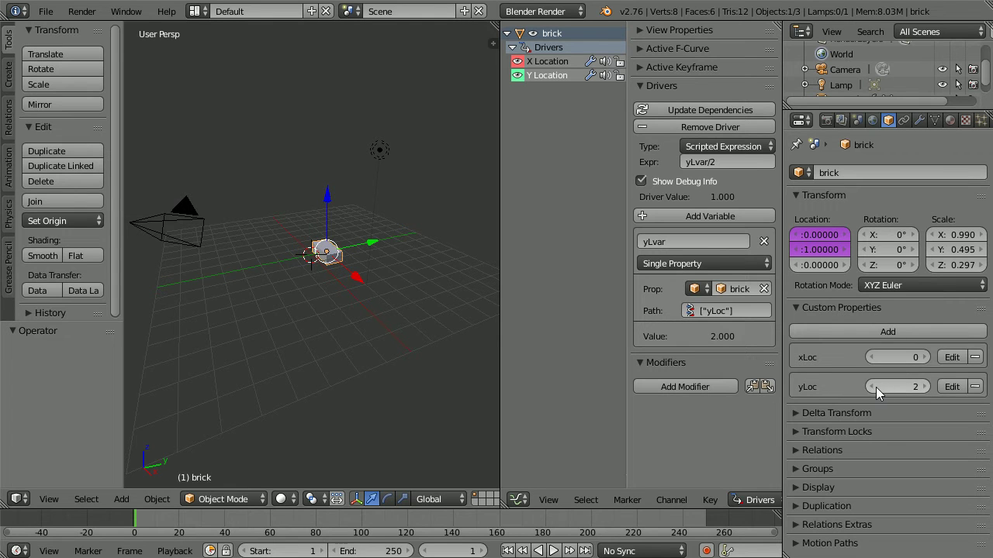
pyautogui.click(869, 386)
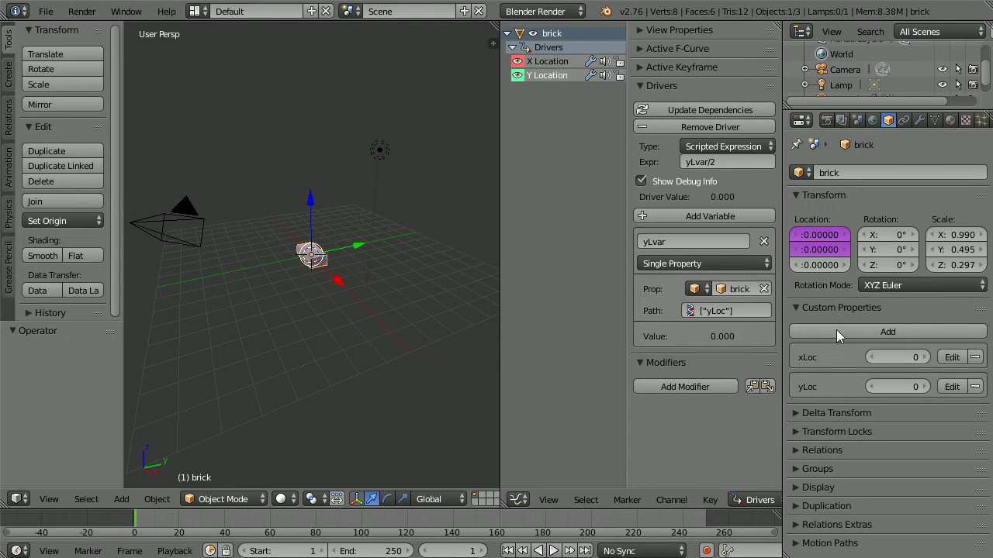
# - Add a single driver to the brick's Z location and create a custom property named zLoc
pyautogui.rightClick(815, 268)
pyautogui.click(794, 271)
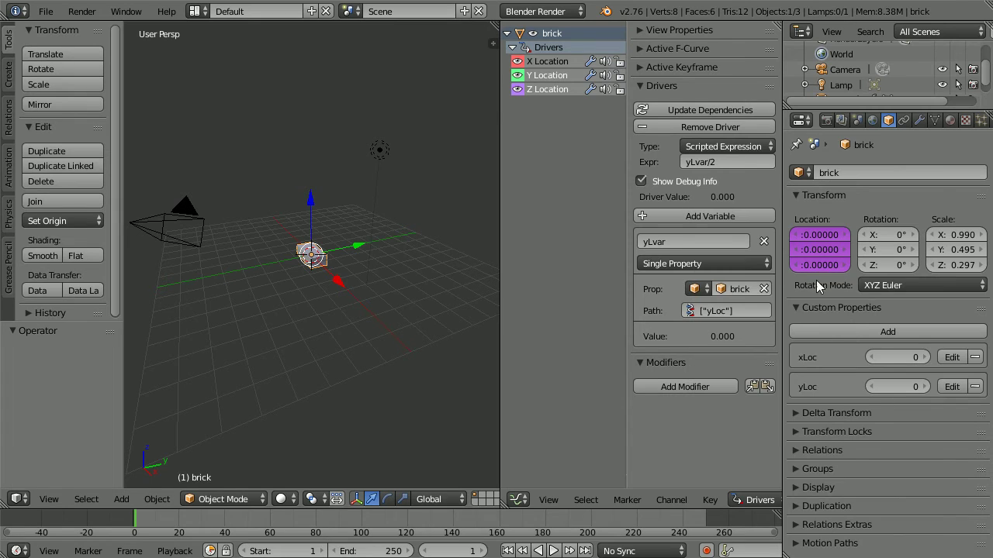
pyautogui.click(886, 329)
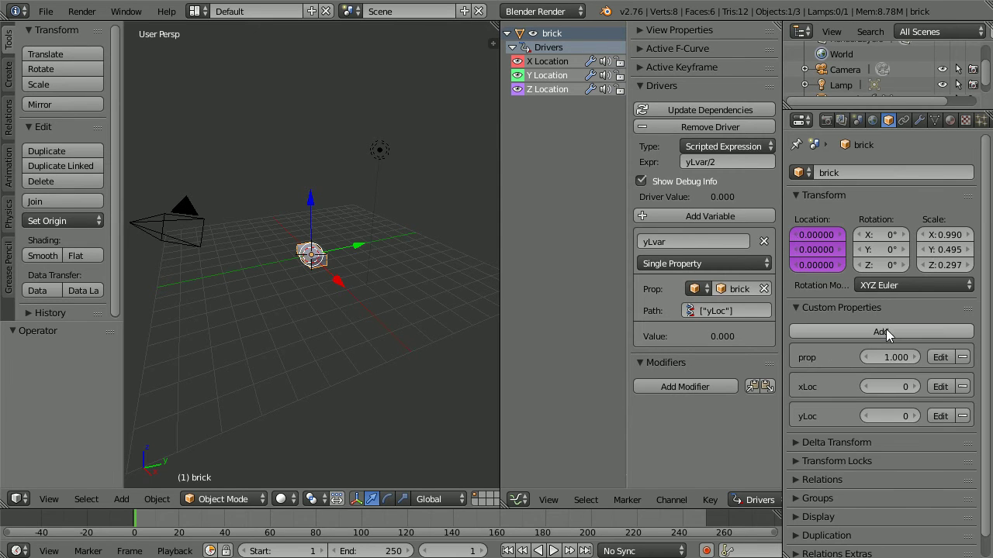
pyautogui.click(937, 355)
pyautogui.click(898, 376)
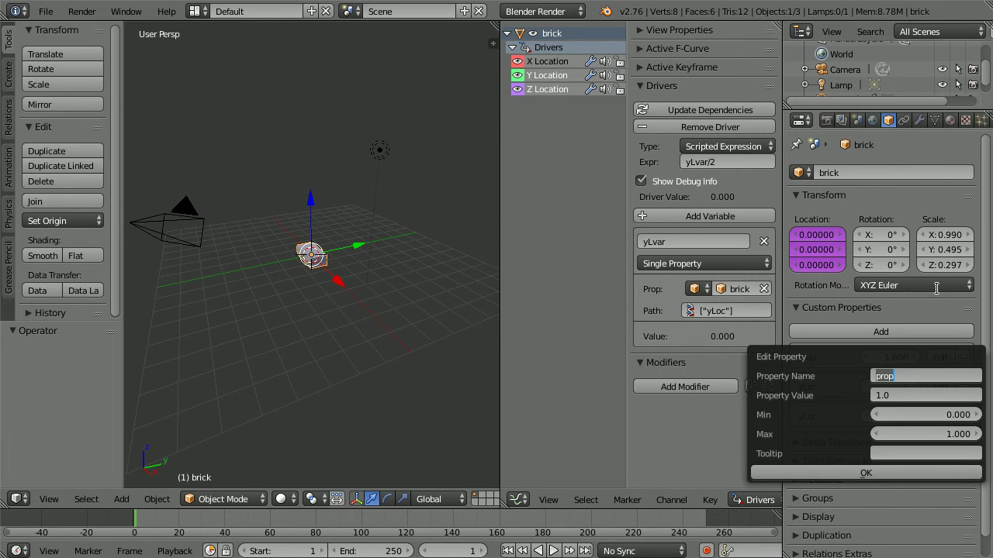
pyautogui.write('zLoc')
pyautogui.press('Return')
# - Give zLoc a value of 1 with limits from 1 to 100
pyautogui.click(886, 394)
pyautogui.write('1')
pyautogui.press('Return')
pyautogui.click(919, 412)
pyautogui.write('0.01')
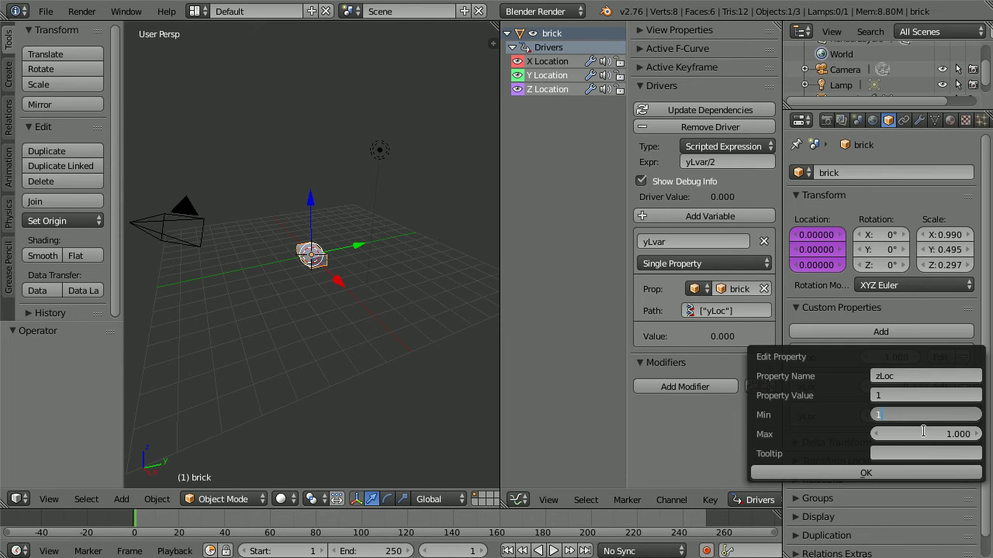
pyautogui.press('Return')
pyautogui.click(924, 434)
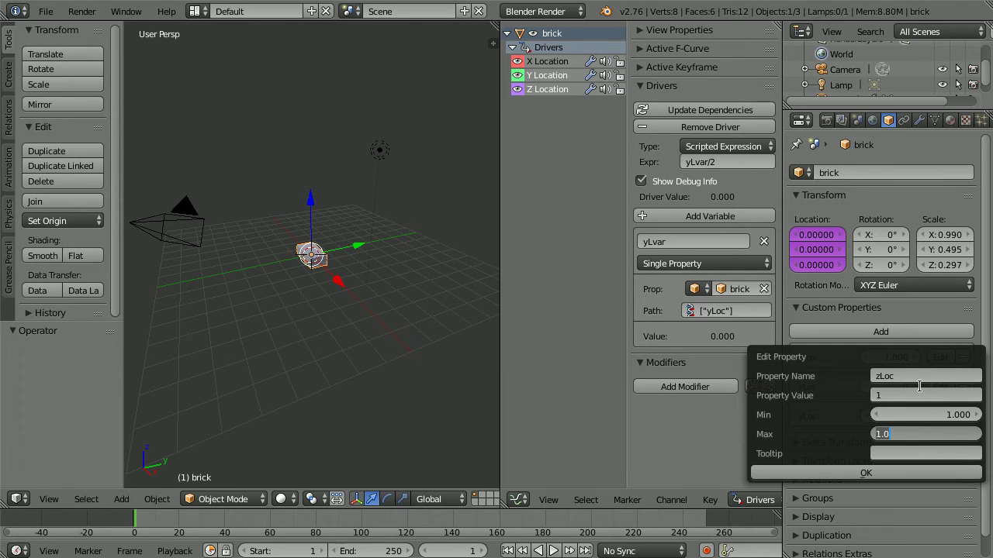
pyautogui.write('100')
pyautogui.click(874, 474)
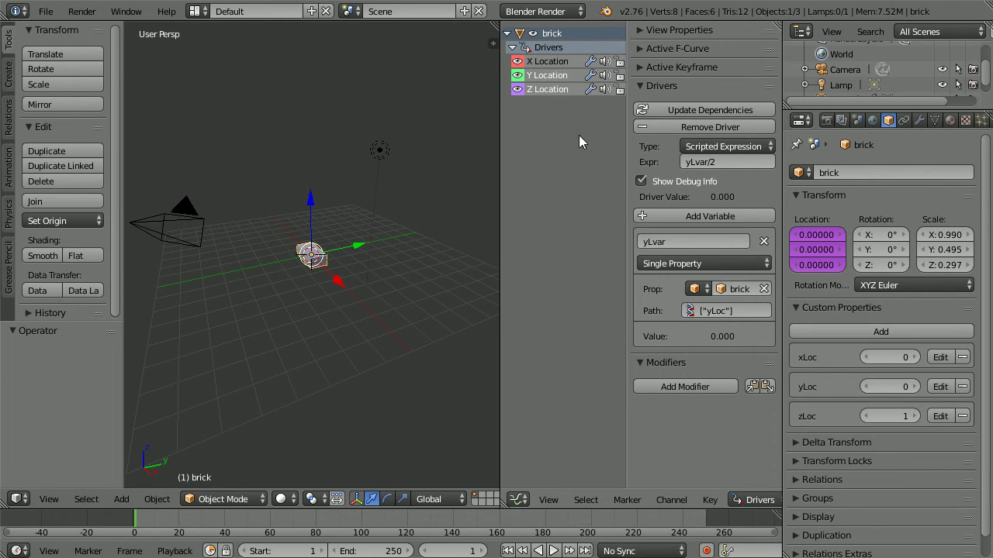
# - Make the Z Location driver variable a Single Property reading the brick's ["zLoc"] path
pyautogui.click(547, 89)
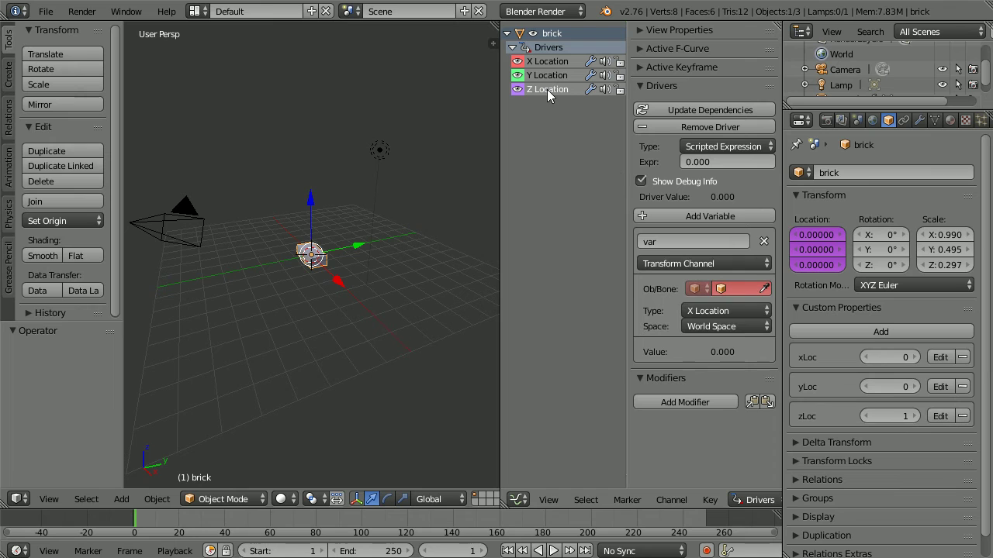
pyautogui.click(678, 258)
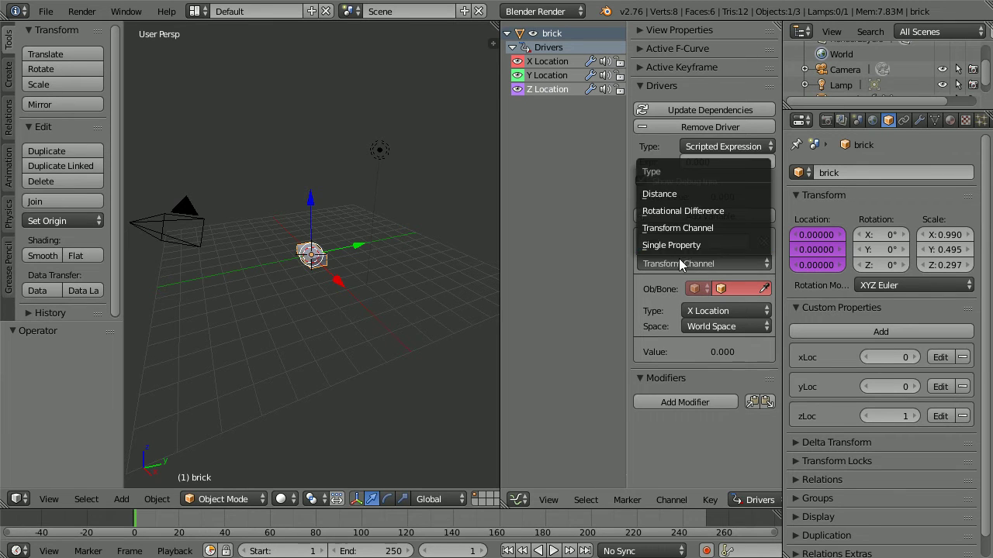
pyautogui.click(726, 241)
pyautogui.click(739, 287)
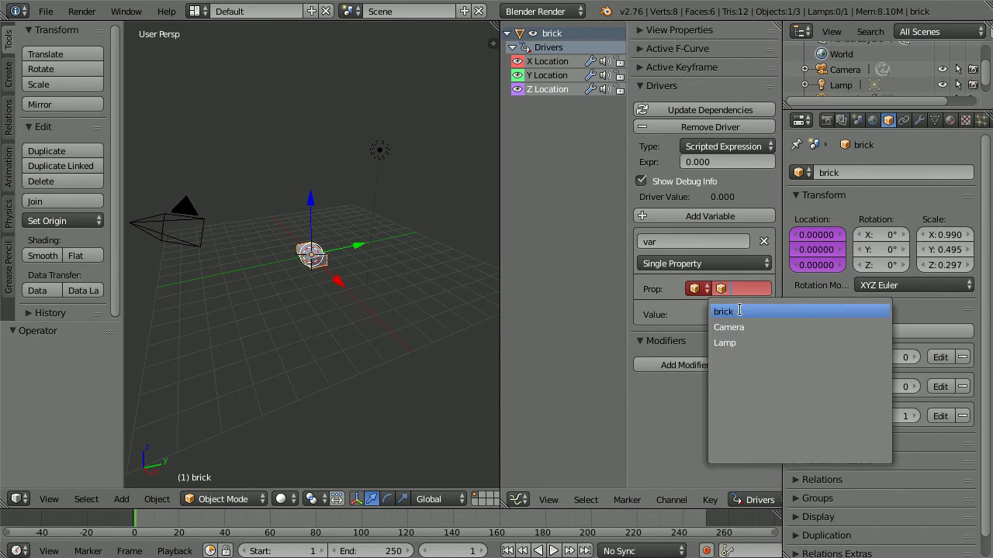
pyautogui.click(739, 313)
pyautogui.rightClick(887, 417)
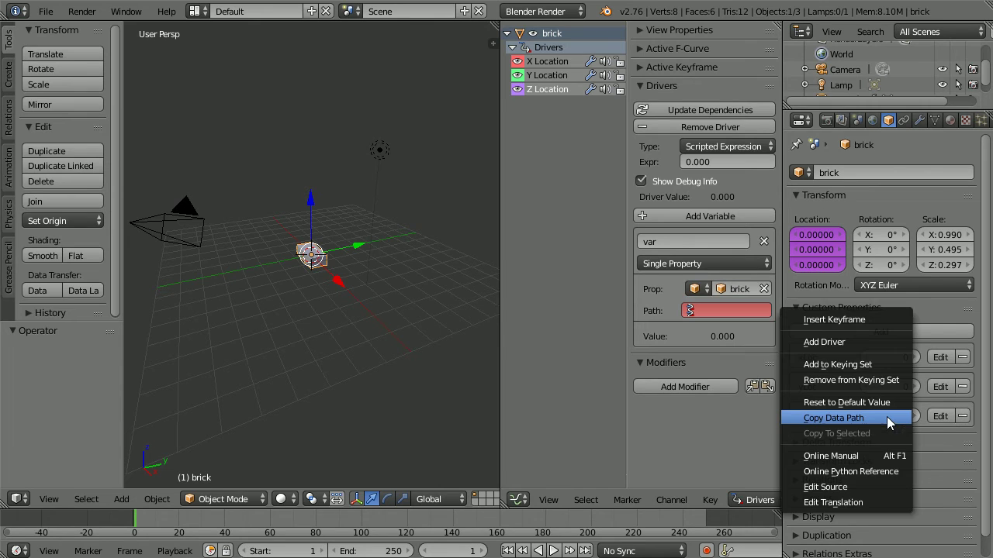
pyautogui.click(863, 415)
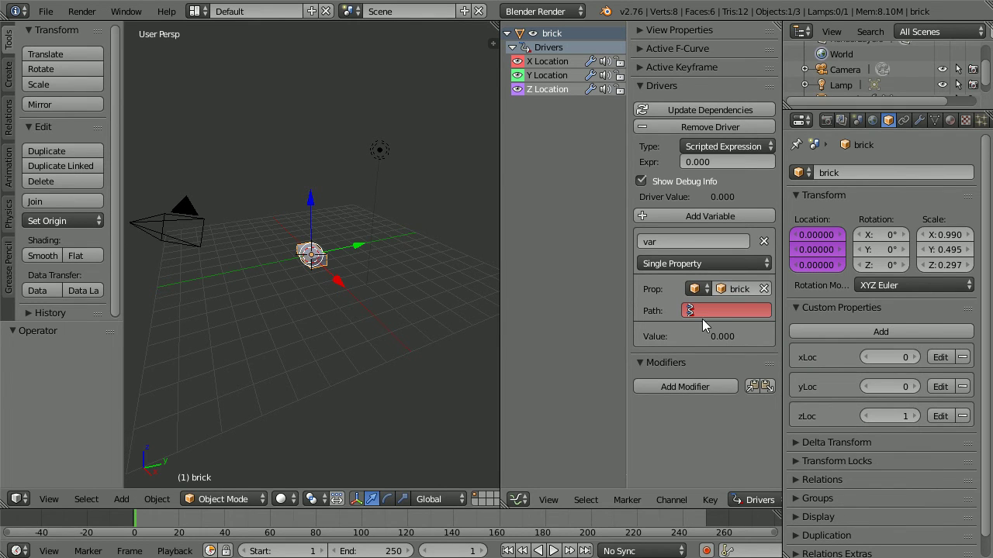
pyautogui.click(726, 307)
pyautogui.hotkey('ctrl', 'v')
pyautogui.press('Return')
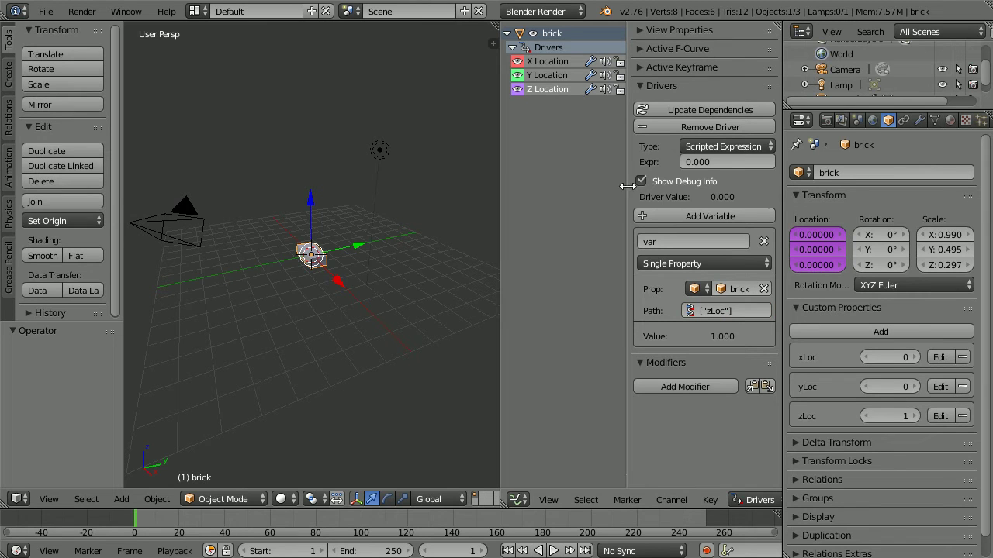
# - Rename the driver variable to zLvar and set the driver expression to zLvar
pyautogui.click(667, 241)
pyautogui.write('zL')
pyautogui.press('Return')
pyautogui.click(678, 244)
pyautogui.click(703, 162)
pyautogui.hotkey('ctrl', 'v')
pyautogui.press('Return')
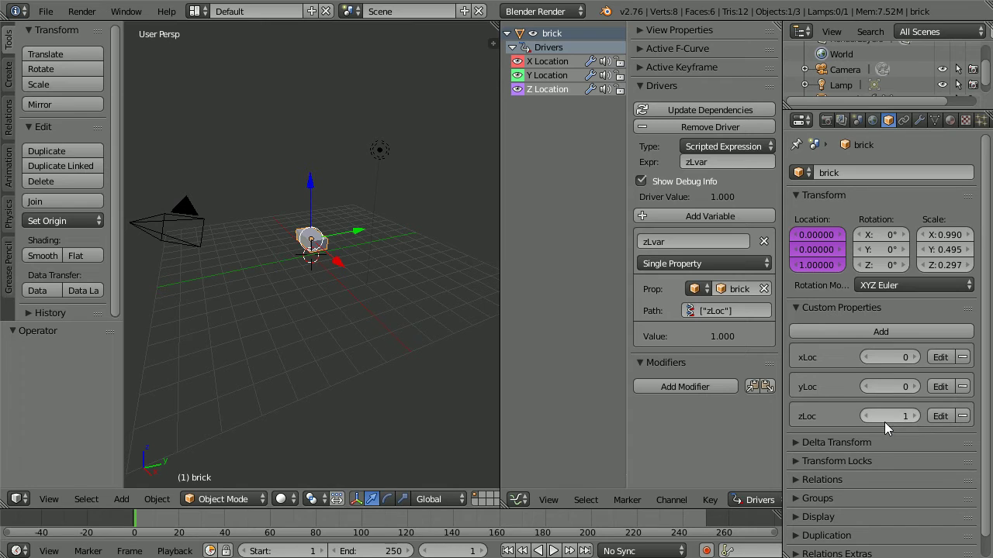
# - Change the Z Location driver expression to (zLvar-0.5)*0.6
pyautogui.click(721, 163)
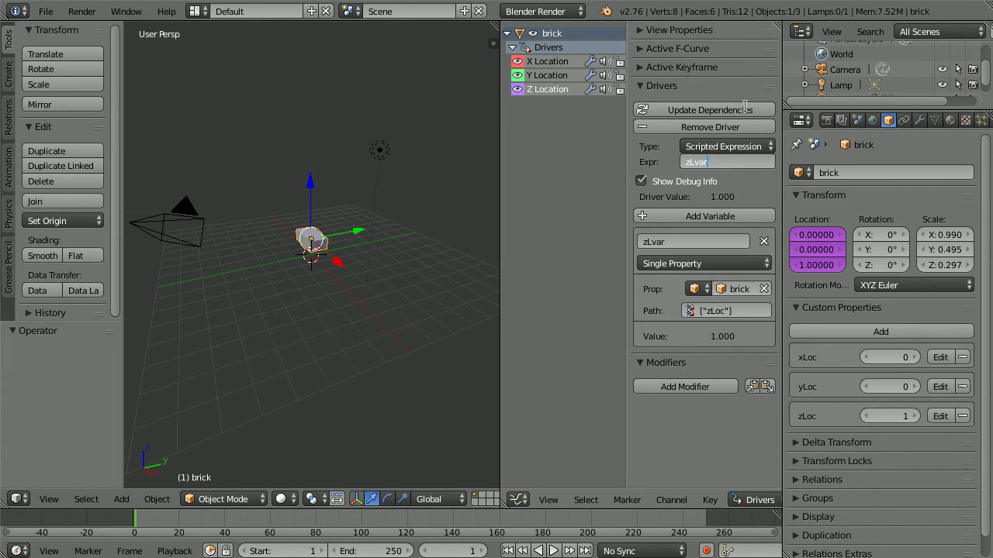
pyautogui.write('-')
pyautogui.write('0.5')
pyautogui.write(')')
pyautogui.write('(')
pyautogui.hotkey('ctrl', 'Right')
pyautogui.hotkey('ctrl', 'Right')
pyautogui.write('*0.6')
pyautogui.press('Return')
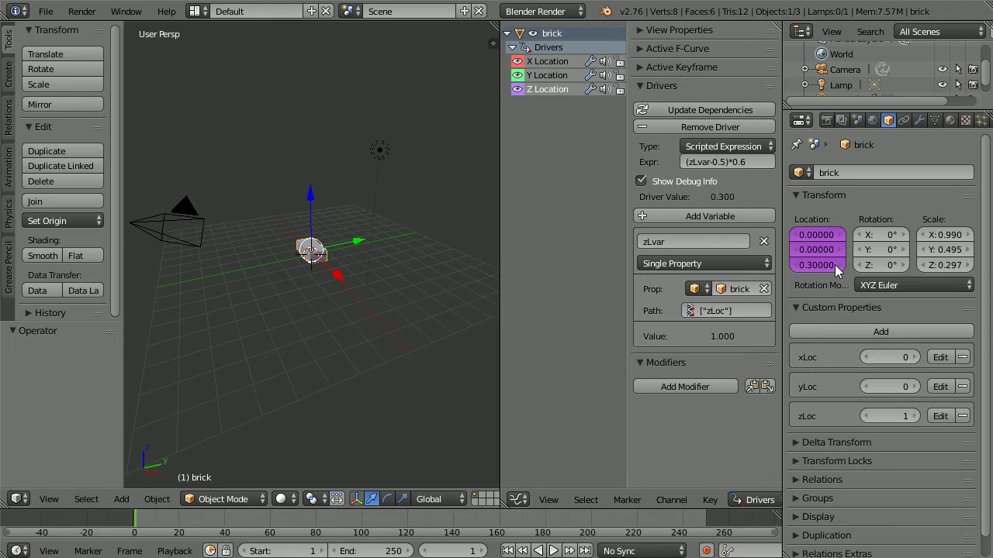
# - Test the brick's height by raising zLoc to 3 and returning it to 1
pyautogui.click(914, 417)
pyautogui.click(914, 418)
pyautogui.click(865, 417)
pyautogui.click(865, 417)
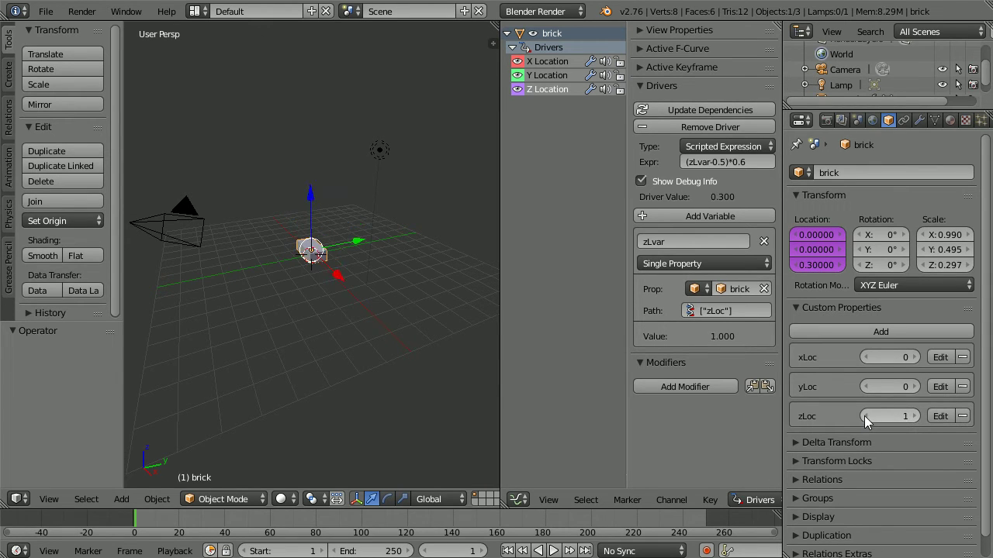
# - Add a Z rotation driver and a custom property named rotate with value 0
pyautogui.rightClick(884, 267)
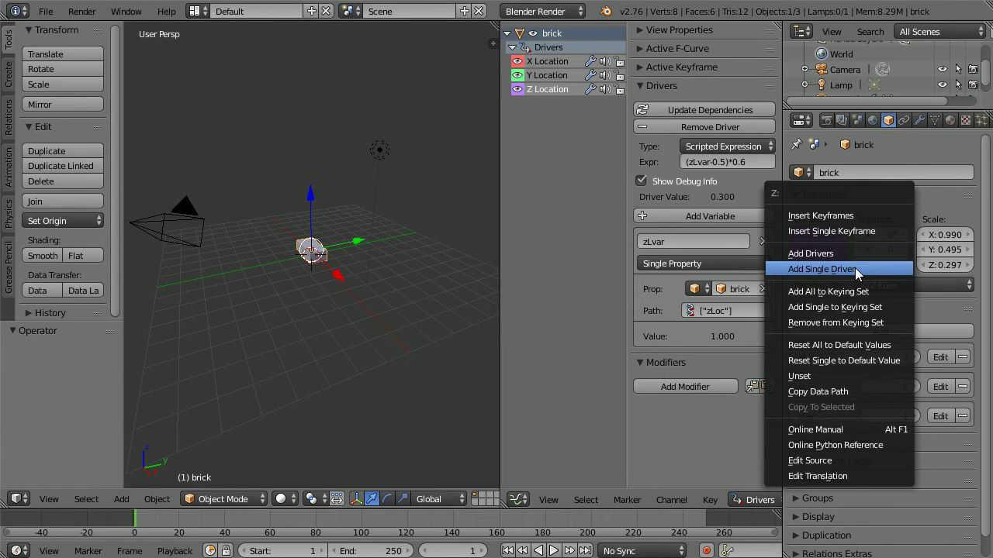
pyautogui.click(867, 268)
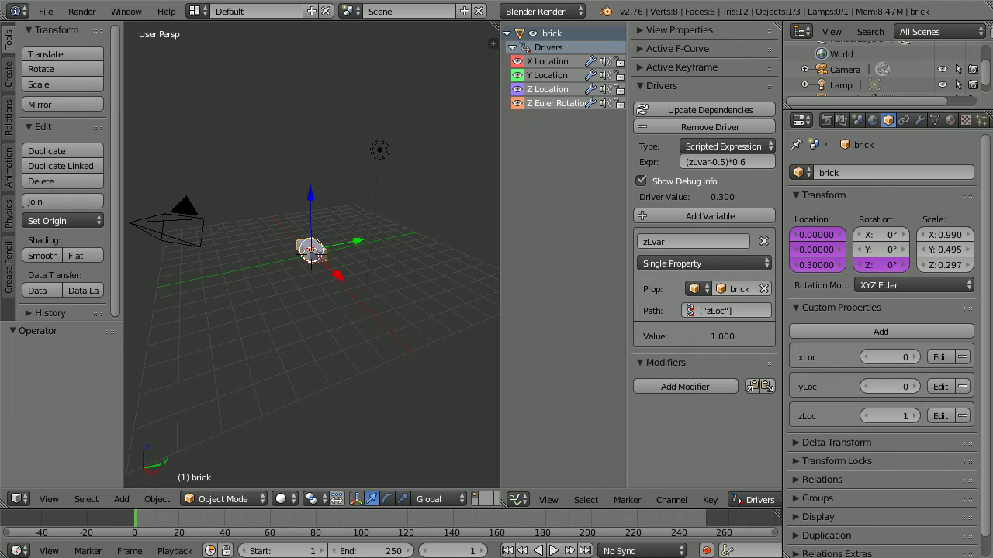
pyautogui.click(916, 331)
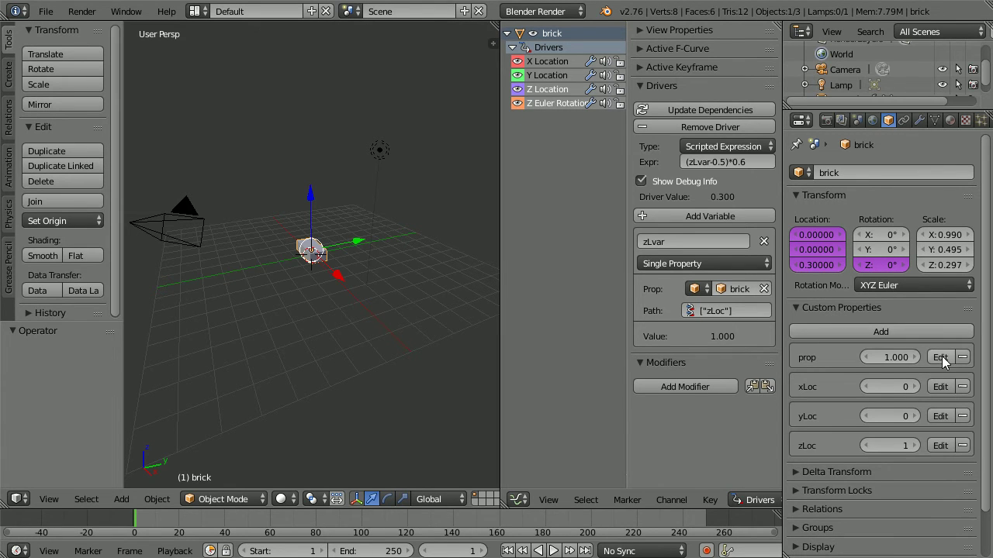
pyautogui.click(941, 358)
pyautogui.click(912, 376)
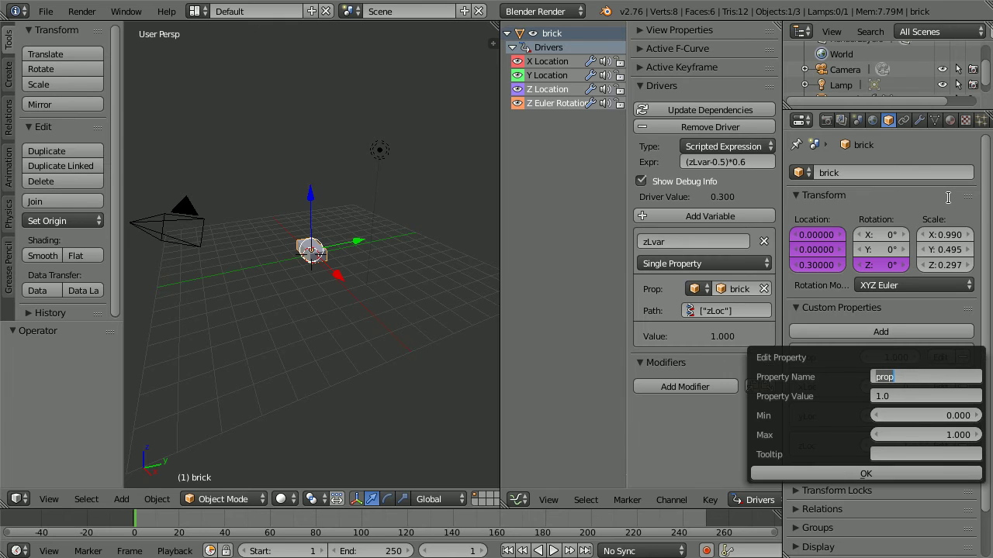
pyautogui.write('rotate')
pyautogui.press('Return')
pyautogui.click(890, 396)
pyautogui.write('0')
pyautogui.press('Return')
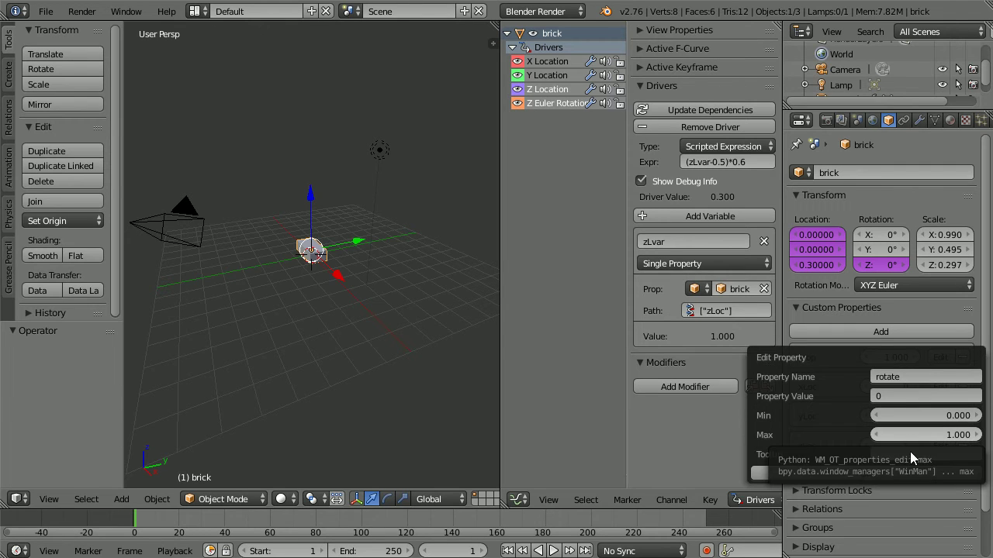
pyautogui.click(881, 472)
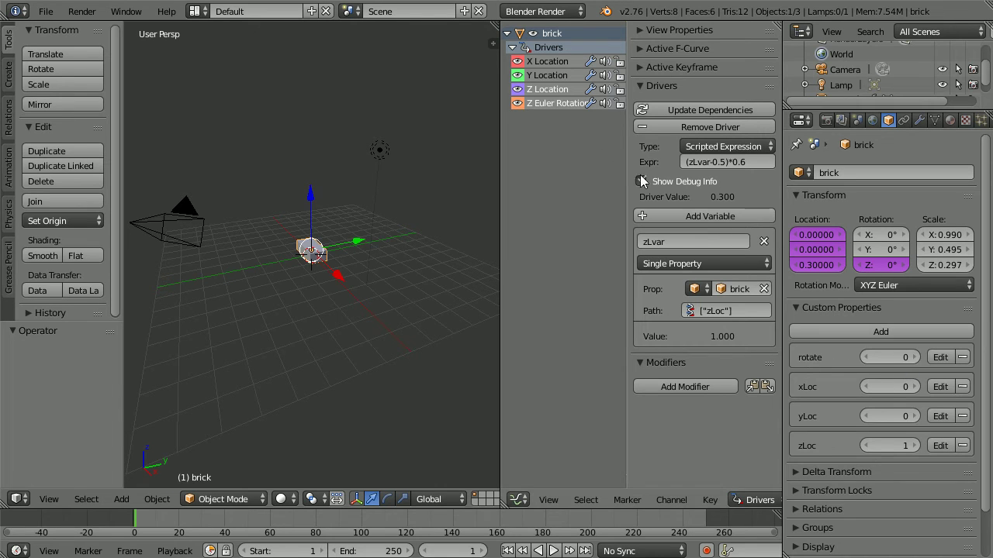
# - Make the Z rotation driver variable a Single Property reading the brick's ["rotate"] path
pyautogui.click(565, 102)
pyautogui.click(678, 263)
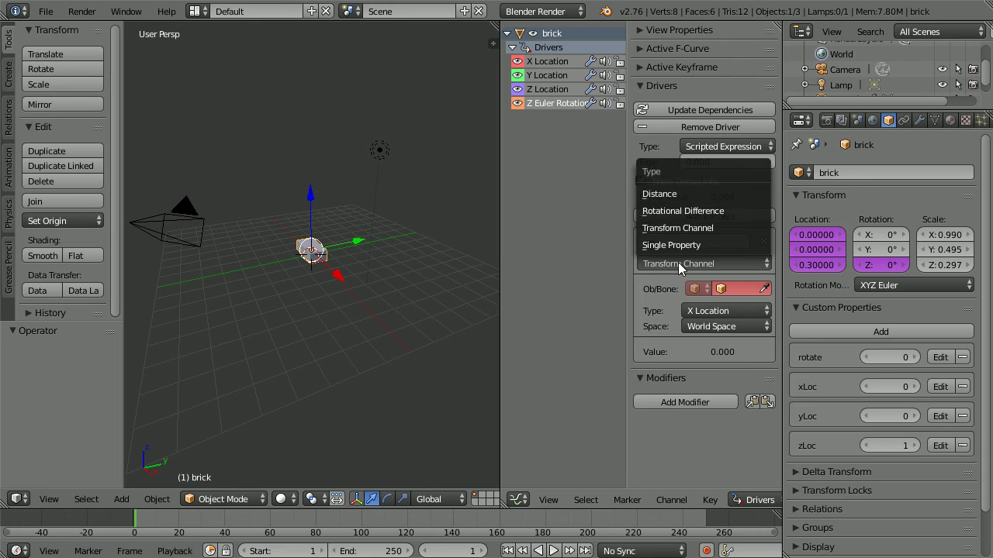
pyautogui.click(719, 244)
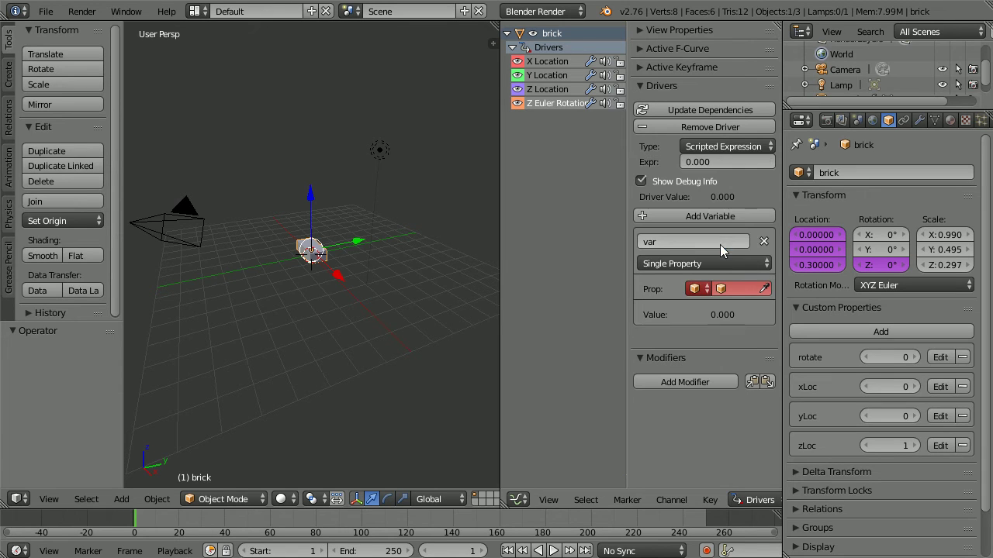
pyautogui.click(727, 289)
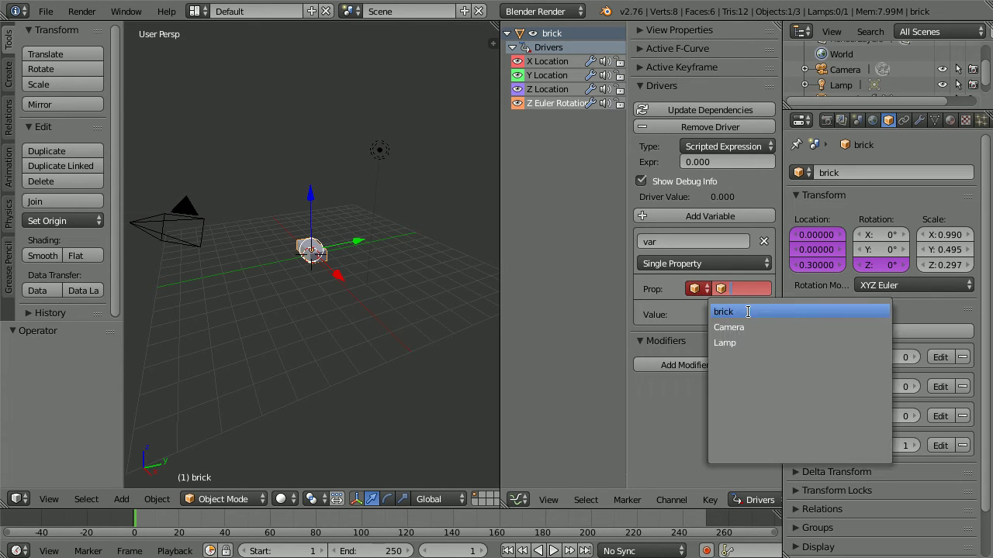
pyautogui.click(750, 312)
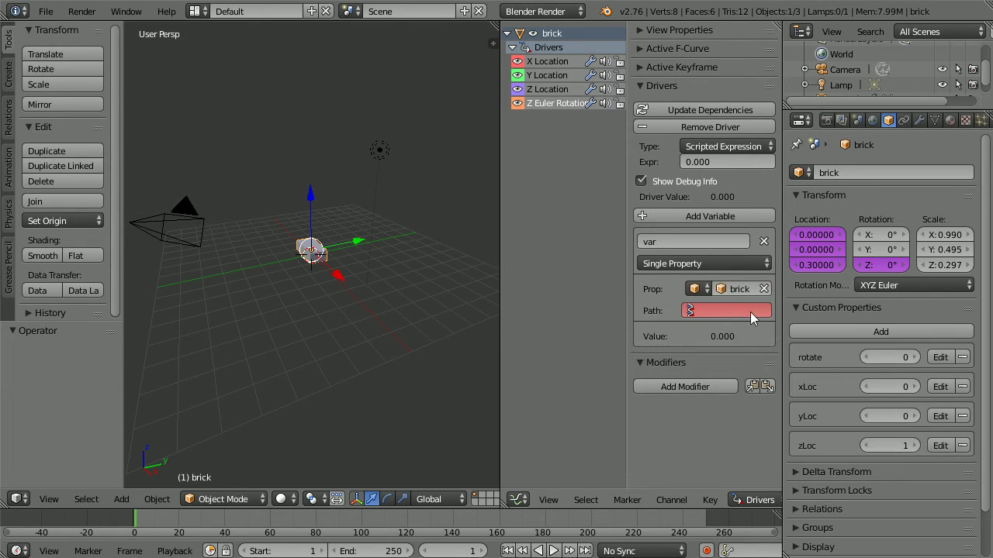
pyautogui.rightClick(883, 359)
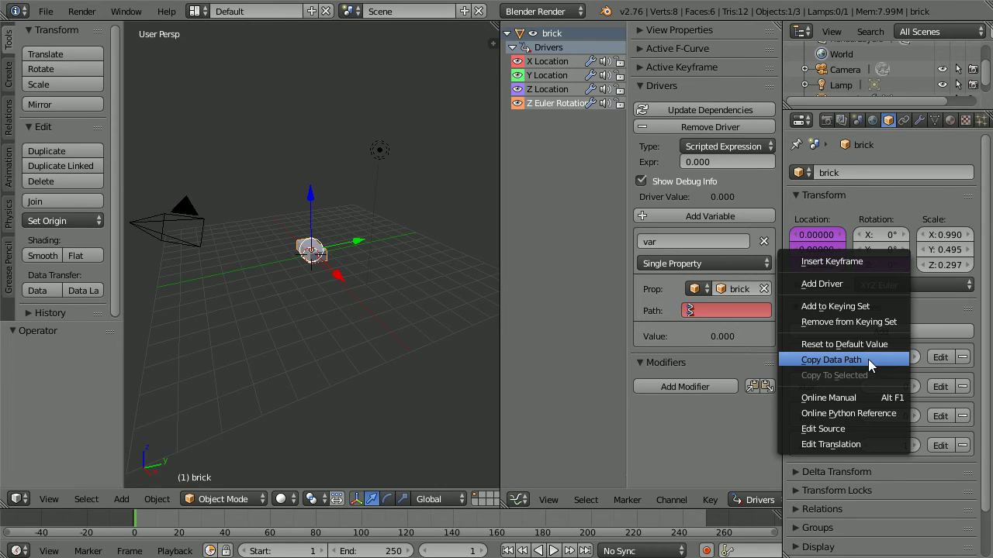
pyautogui.click(868, 360)
pyautogui.click(713, 312)
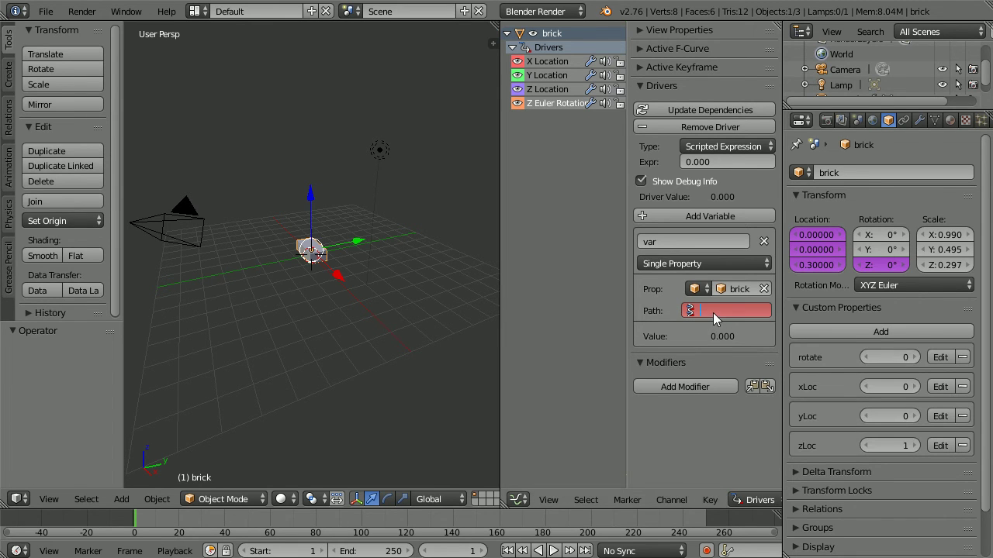
pyautogui.hotkey('ctrl', 'v')
pyautogui.press('Return')
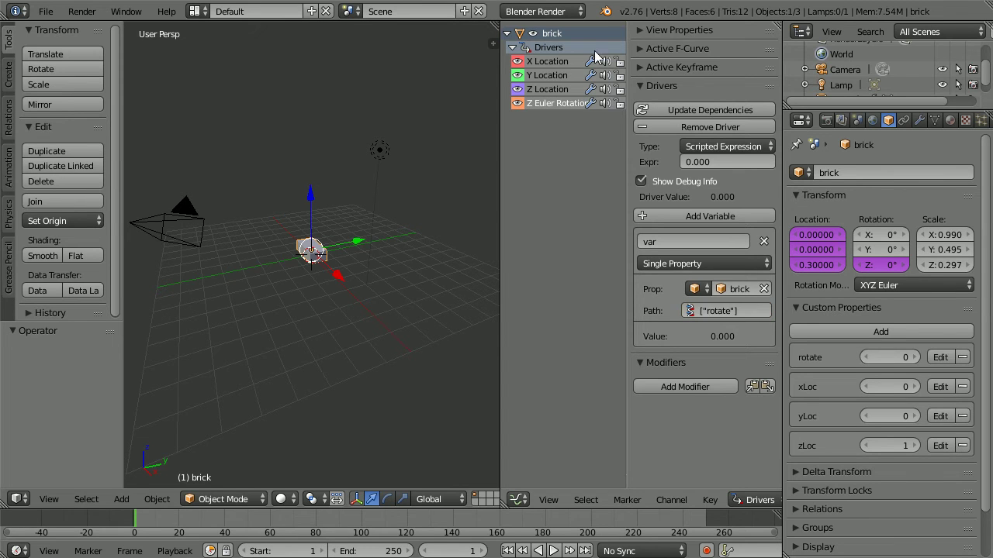
# - Rename the driver variable to zRvar and set the driver expression to zRvar
pyautogui.click(640, 242)
pyautogui.press('Home')
pyautogui.write('zR')
pyautogui.press('End')
pyautogui.hotkey('shift', 'Home')
pyautogui.click(703, 161)
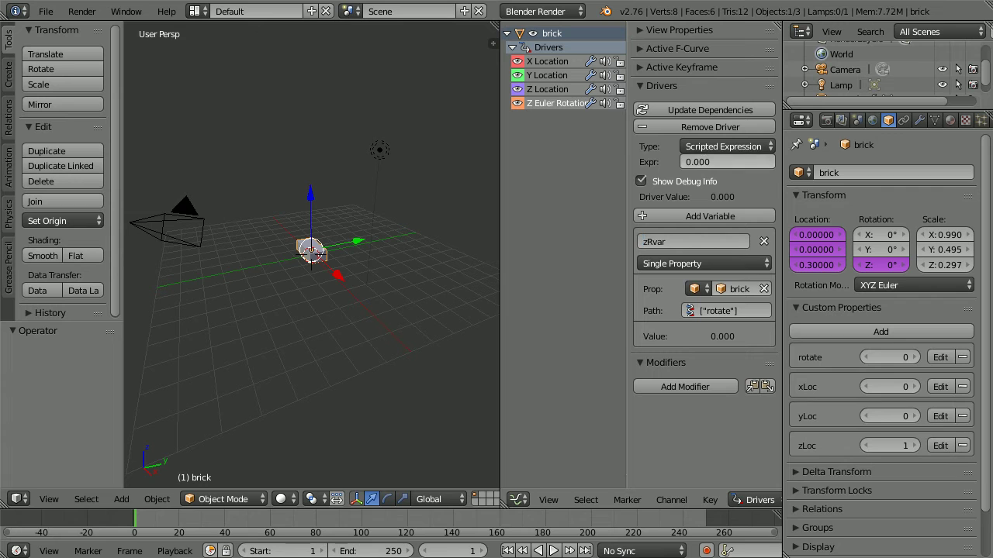
pyautogui.hotkey('ctrl', 'v')
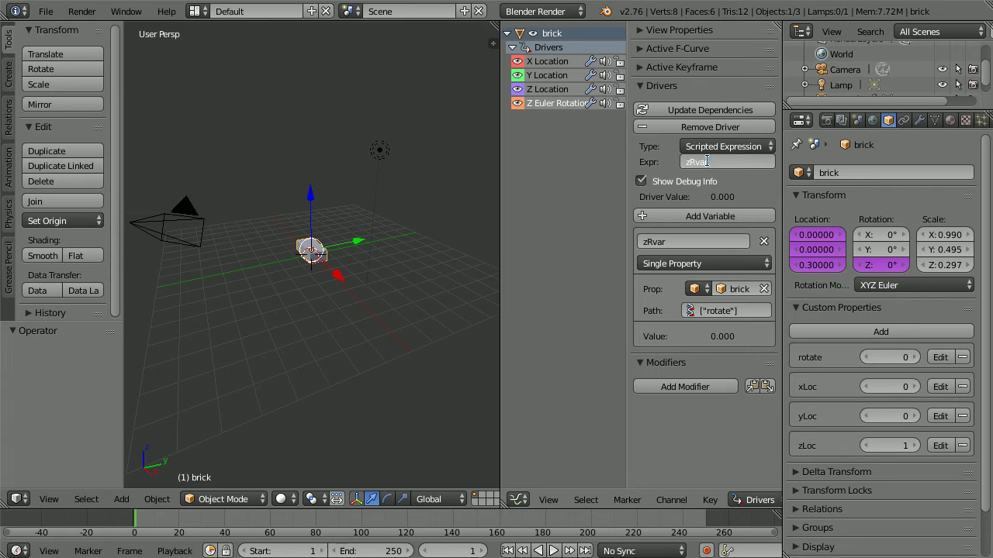
pyautogui.press('Return')
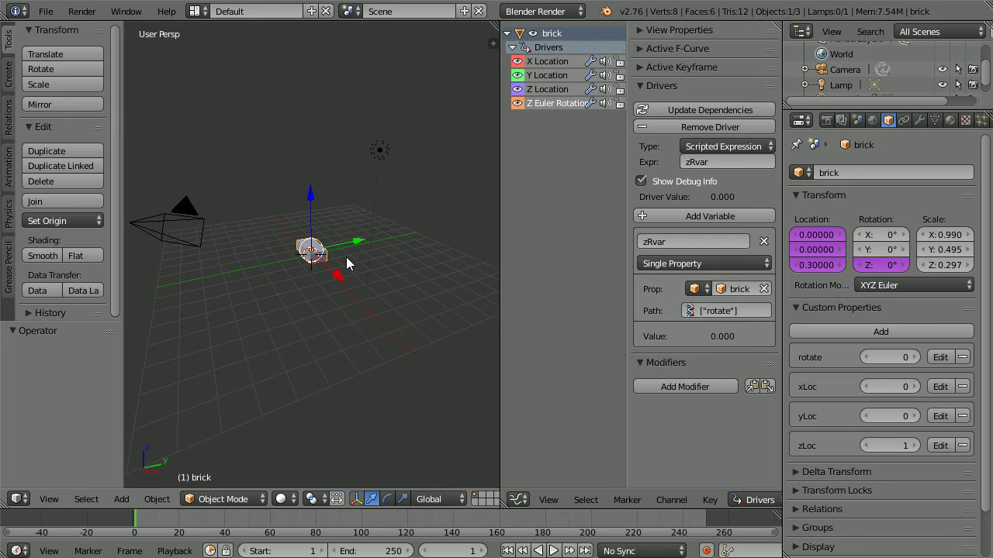
# - Change the Z rotation driver expression to zRvar*1.570796327
pyautogui.click(723, 159)
pyautogui.write('*')
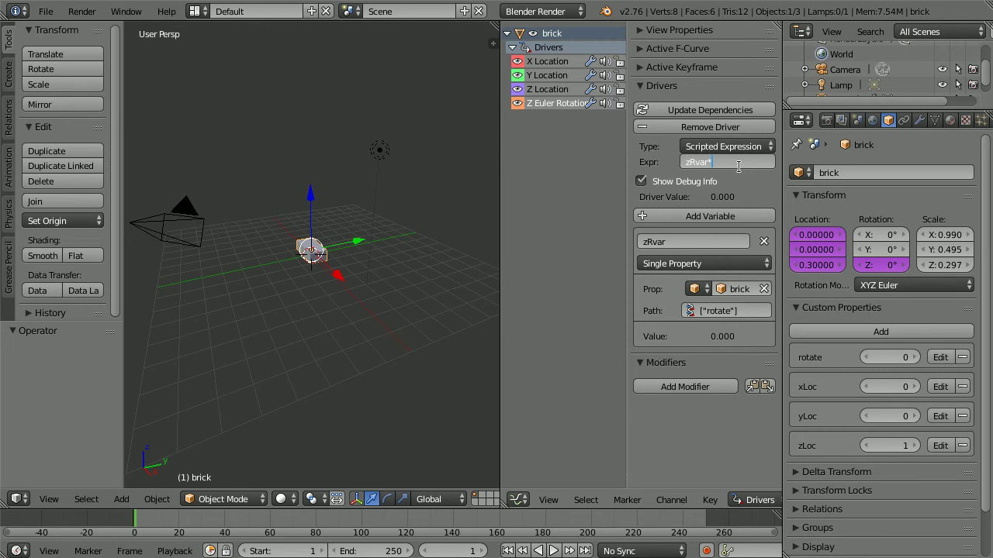
pyautogui.hotkey('ctrl', 'v')
pyautogui.press('Return')
# - Test the quarter turn by toggling rotate between 1 and 0, ending at 0
pyautogui.click(915, 355)
pyautogui.click(862, 359)
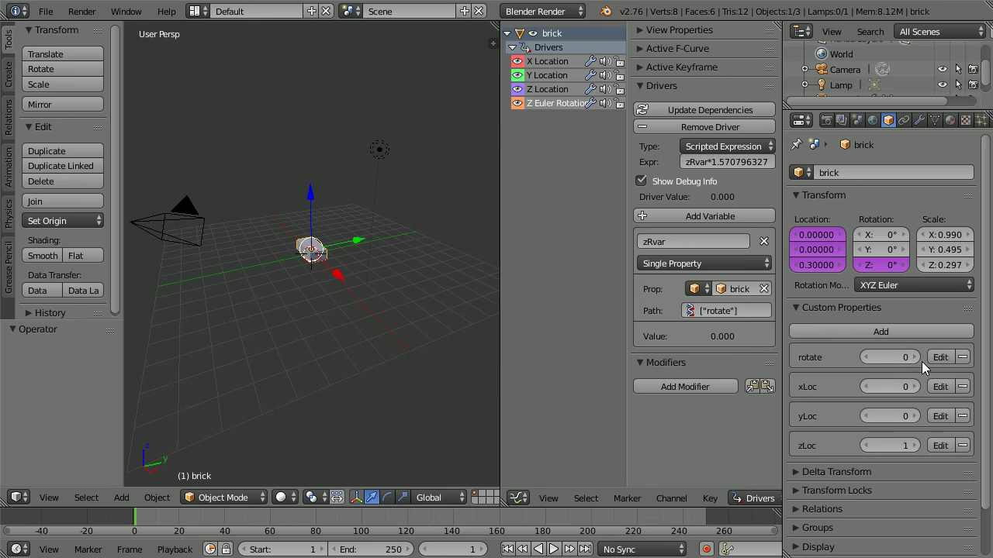
pyautogui.click(916, 358)
pyautogui.click(866, 353)
# - Add a single driver to the brick's X scale and create a custom property named halfBrick
pyautogui.rightClick(941, 236)
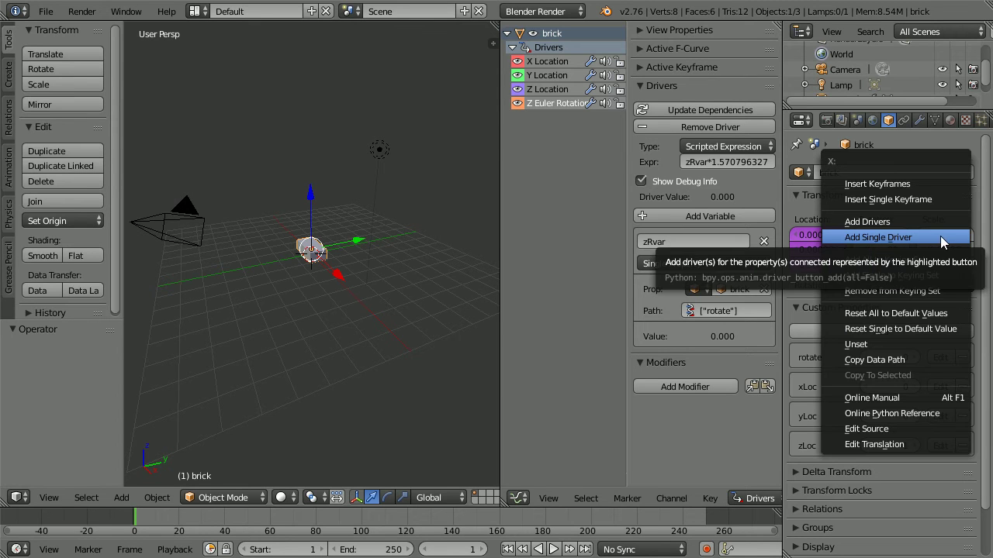
pyautogui.click(941, 236)
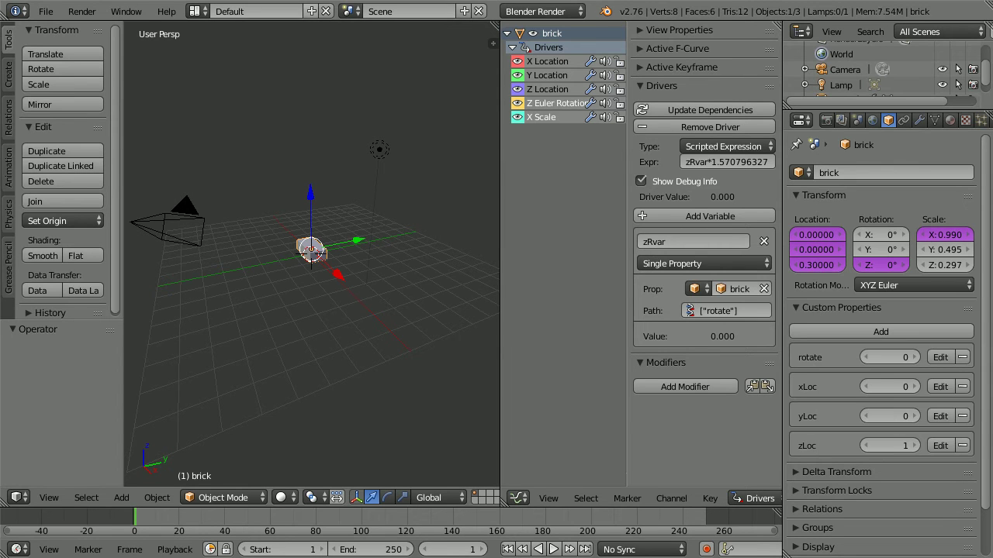
pyautogui.click(916, 331)
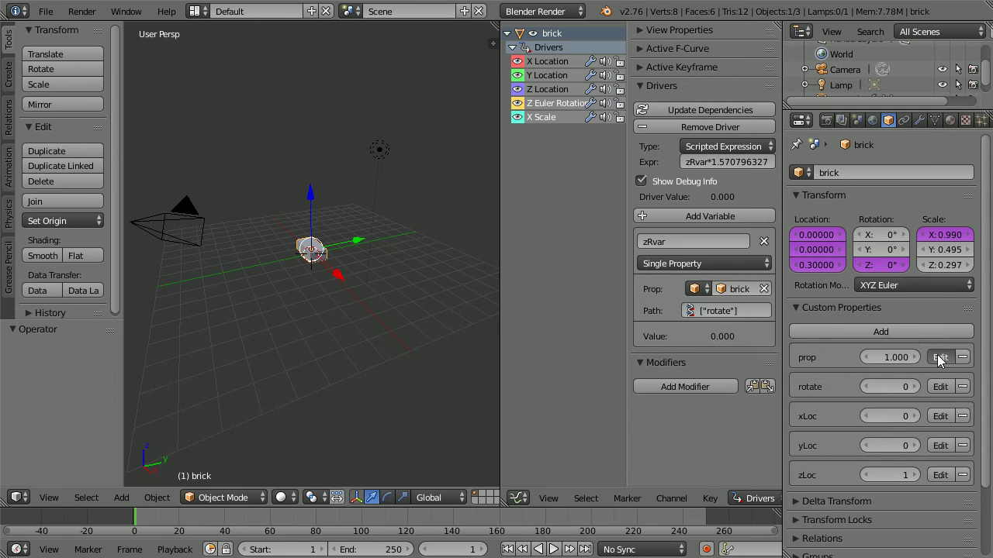
pyautogui.click(937, 357)
pyautogui.click(902, 374)
pyautogui.write('halfBrick')
pyautogui.press('Return')
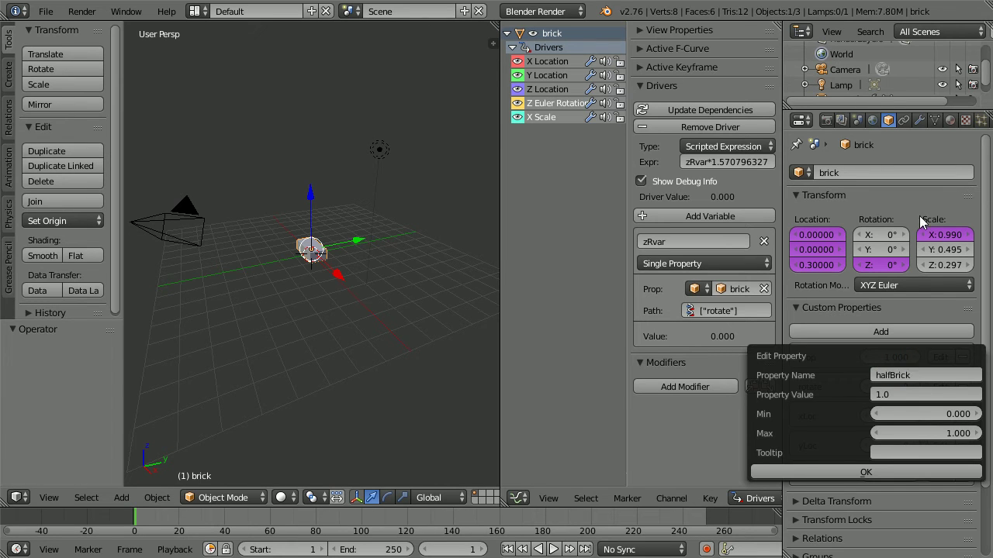
# - Give halfBrick a value of 2 with minimum 1 and maximum 2
pyautogui.click(890, 395)
pyautogui.write('2')
pyautogui.press('Tab')
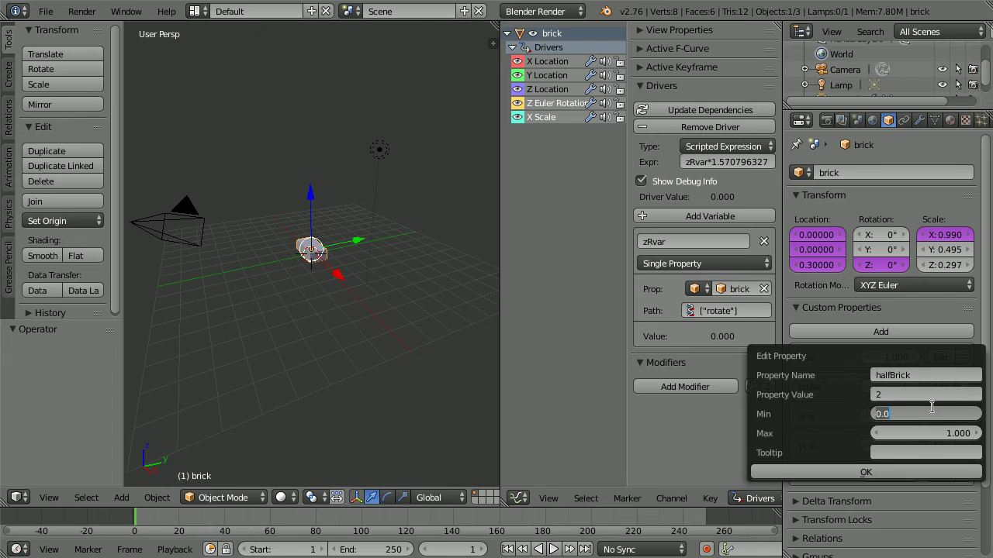
pyautogui.write('1')
pyautogui.press('Tab')
pyautogui.write('2')
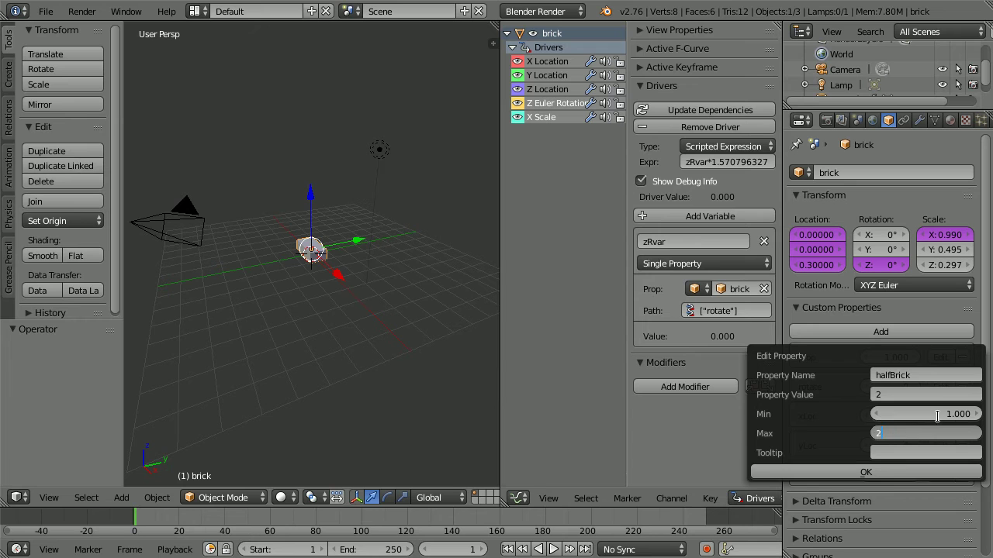
pyautogui.click(895, 474)
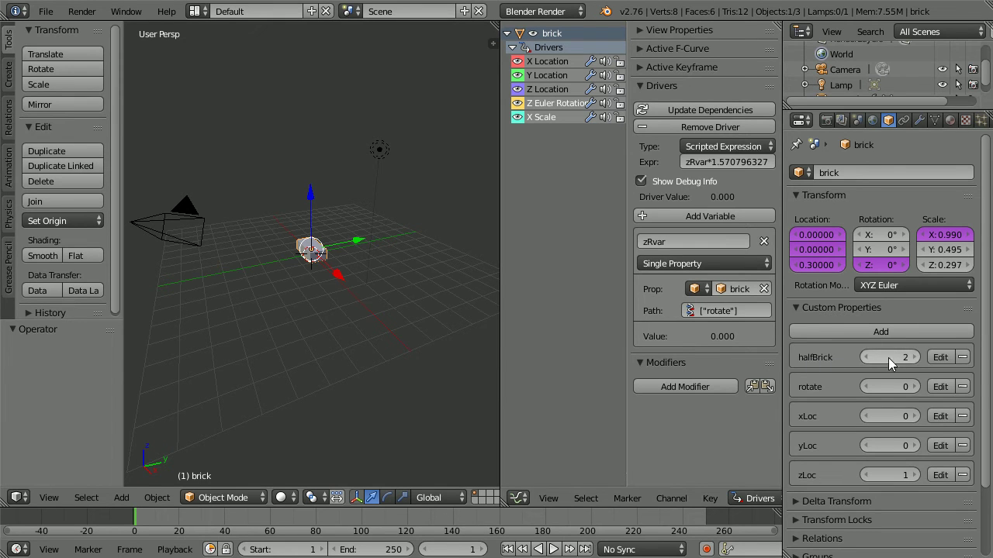
# - Make the X Scale driver variable a Single Property reading the brick's halfBrick path
pyautogui.click(541, 119)
pyautogui.click(666, 264)
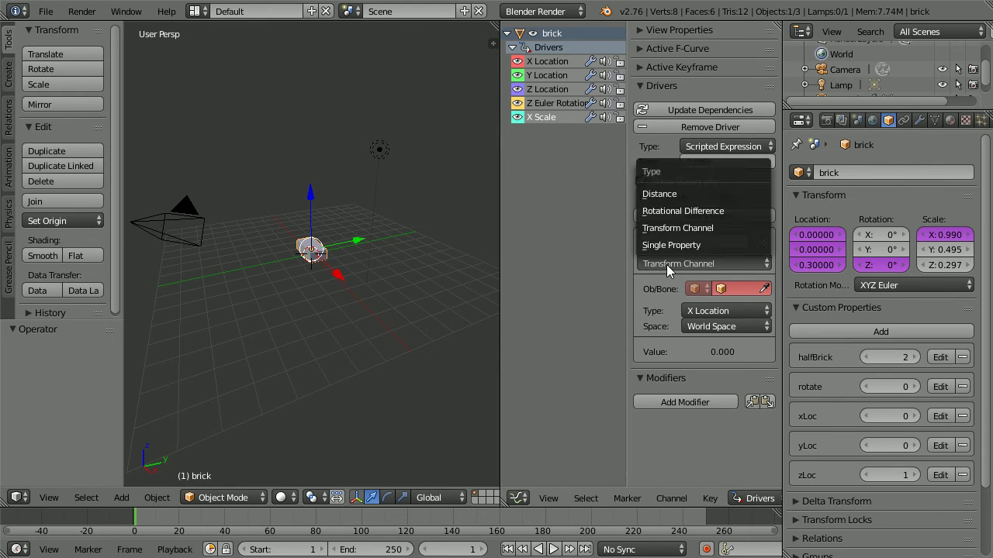
pyautogui.click(722, 245)
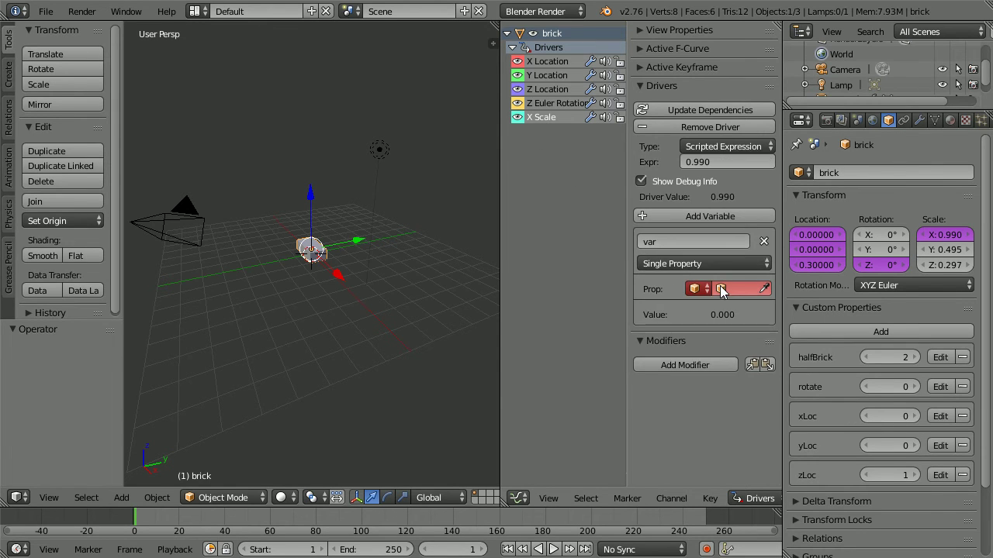
pyautogui.click(720, 287)
pyautogui.click(746, 310)
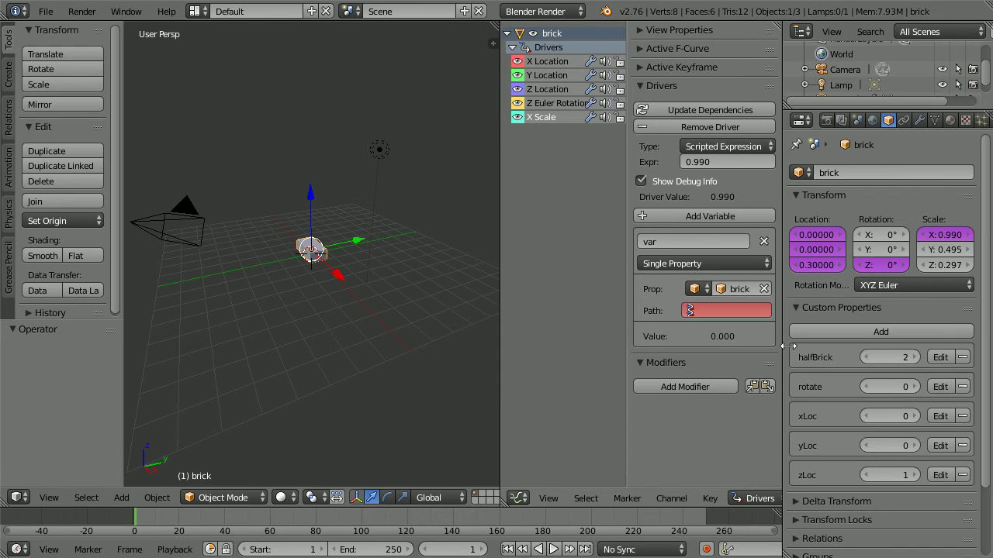
pyautogui.rightClick(889, 361)
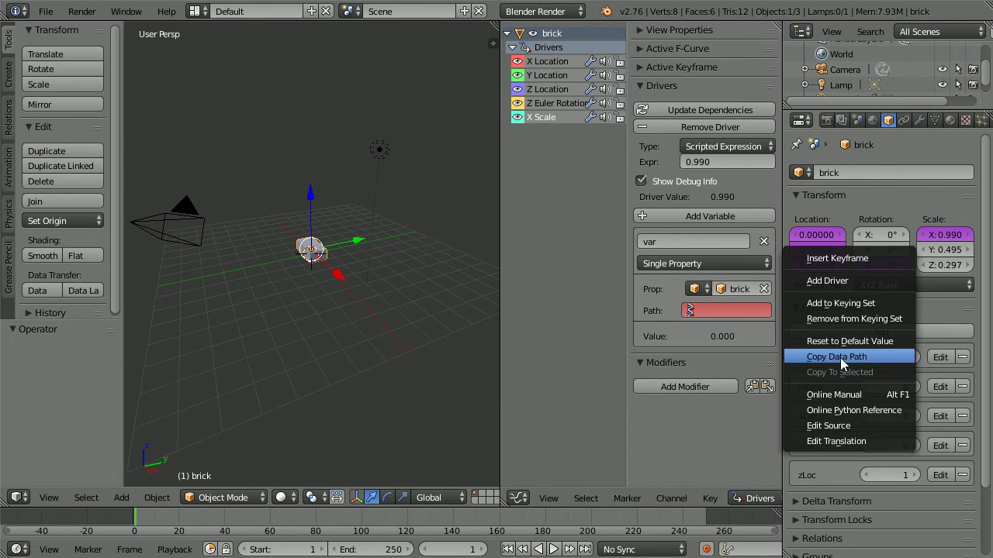
pyautogui.click(869, 356)
pyautogui.click(712, 312)
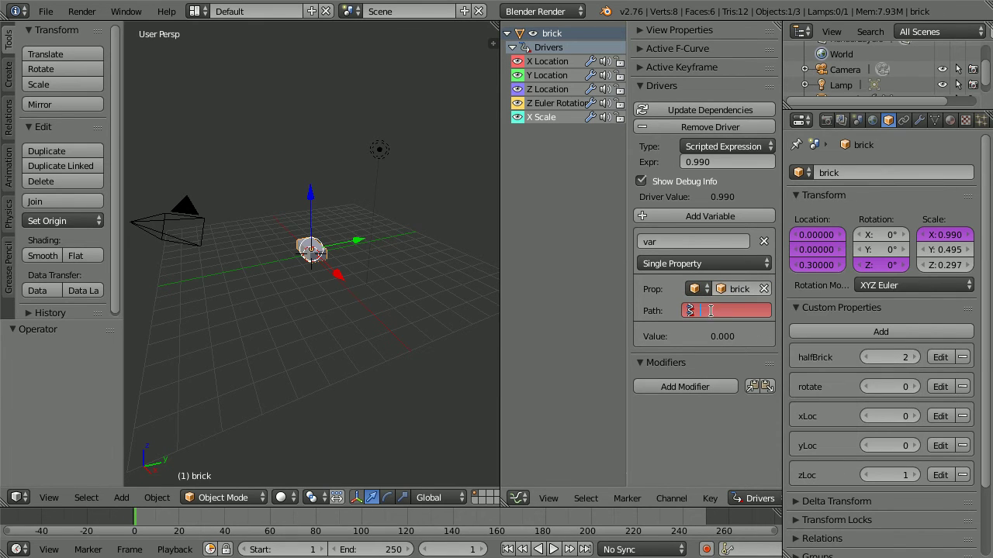
pyautogui.hotkey('ctrl', 'v')
pyautogui.press('Return')
# - Rename the variable to xSvar, set the expression to xSvar, and test halfBrick at 1
pyautogui.click(647, 242)
pyautogui.click(645, 241)
pyautogui.write('x')
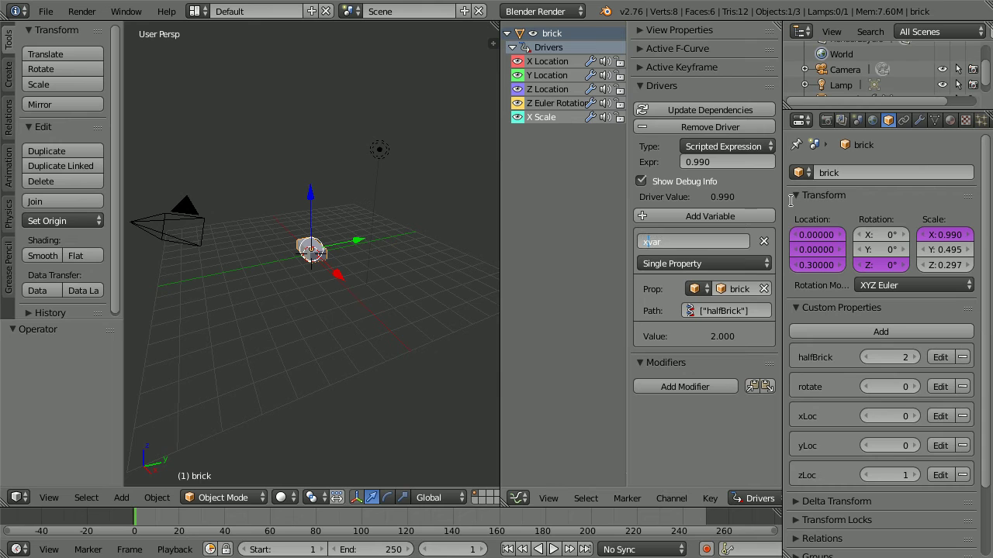
pyautogui.write('S')
pyautogui.click(670, 242)
pyautogui.moveTo(670, 242); pyautogui.dragTo(619, 242)
pyautogui.click(702, 164)
pyautogui.click(709, 161)
pyautogui.hotkey('ctrl', 'v')
pyautogui.press('Return')
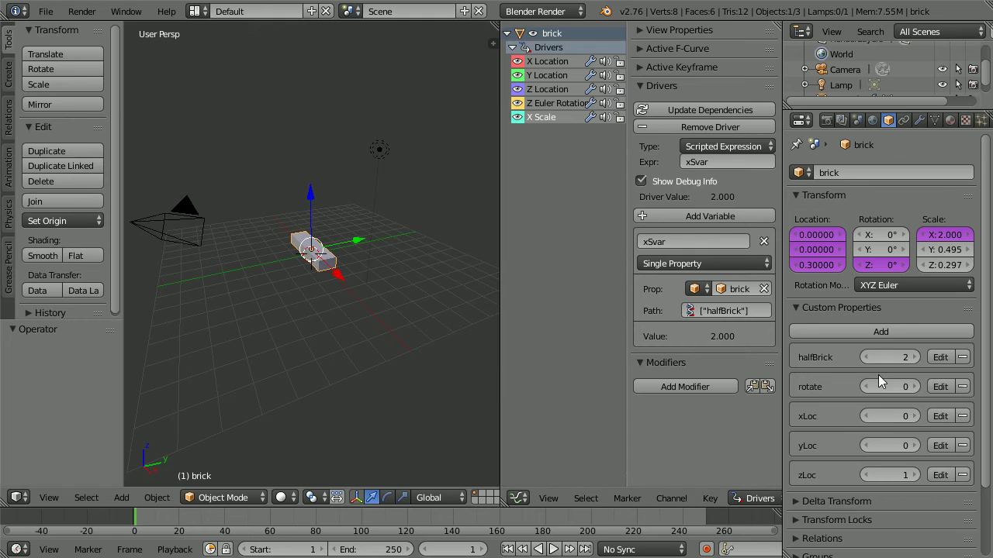
pyautogui.click(865, 358)
# - Change the X scale driver expression to xSvar/2 and test halfBrick at 1 and 2
pyautogui.click(912, 358)
pyautogui.click(702, 161)
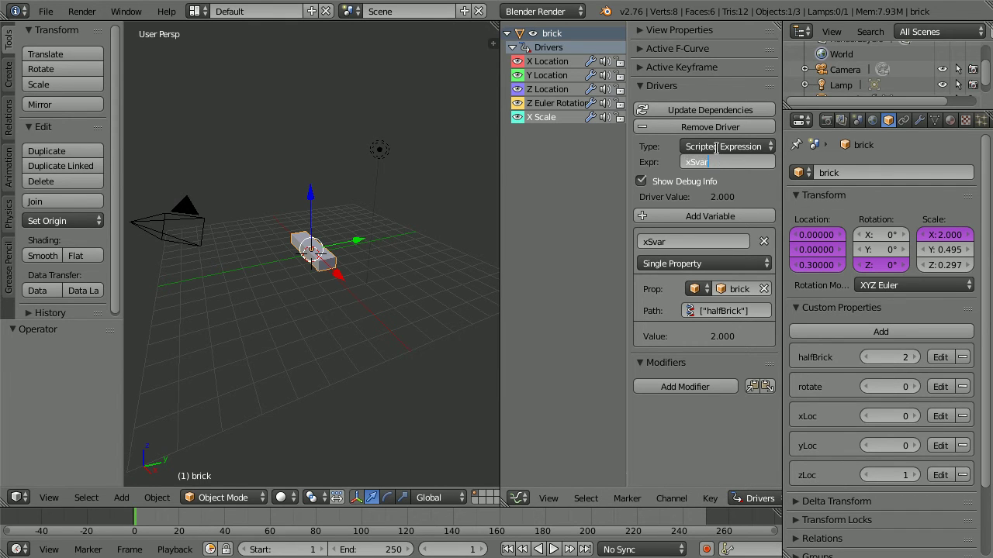
pyautogui.write('/2')
pyautogui.press('Return')
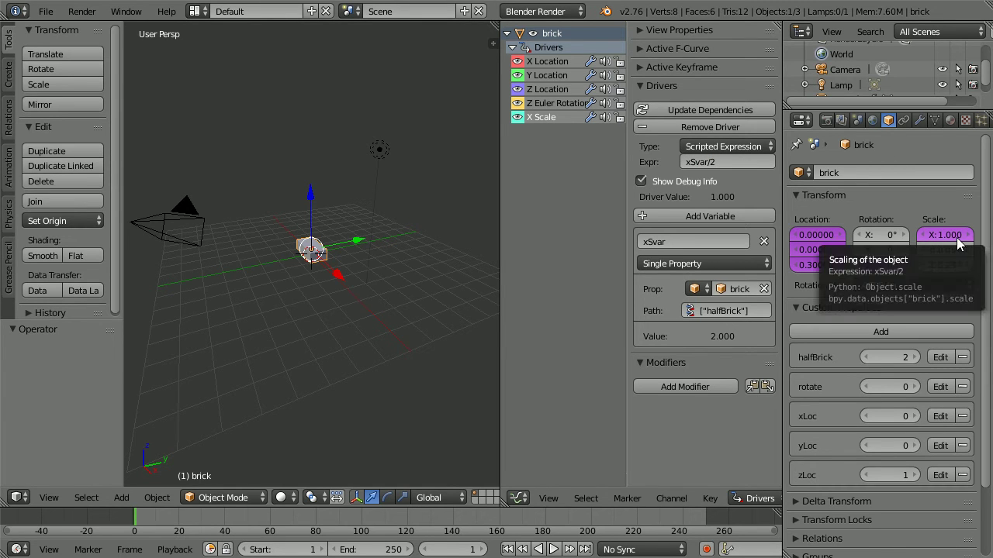
pyautogui.click(867, 357)
pyautogui.click(914, 356)
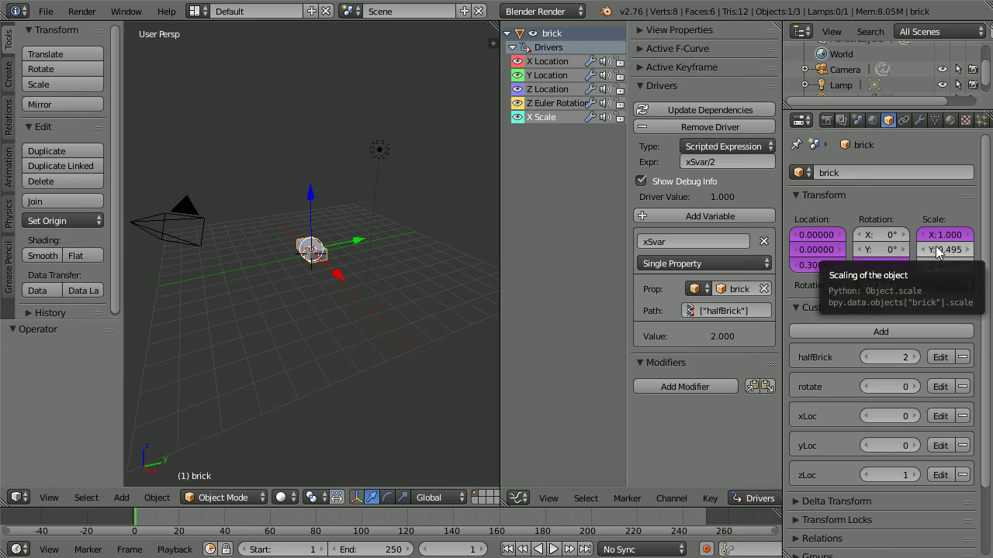
# - Prefix the expression with 0.99* for X scale 0.990, then join the Drivers editor into the 3D view
pyautogui.click(688, 165)
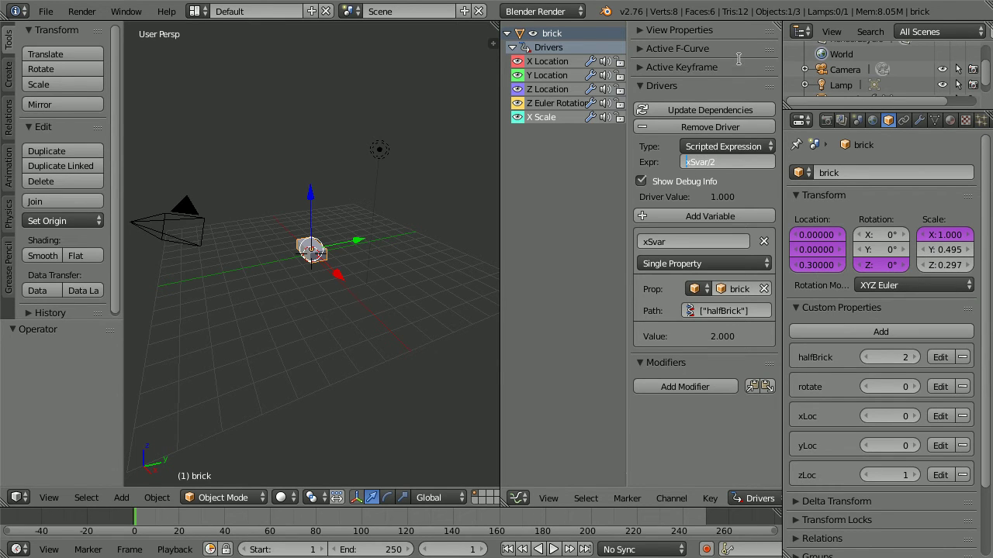
pyautogui.write('0.99*')
pyautogui.press('Return')
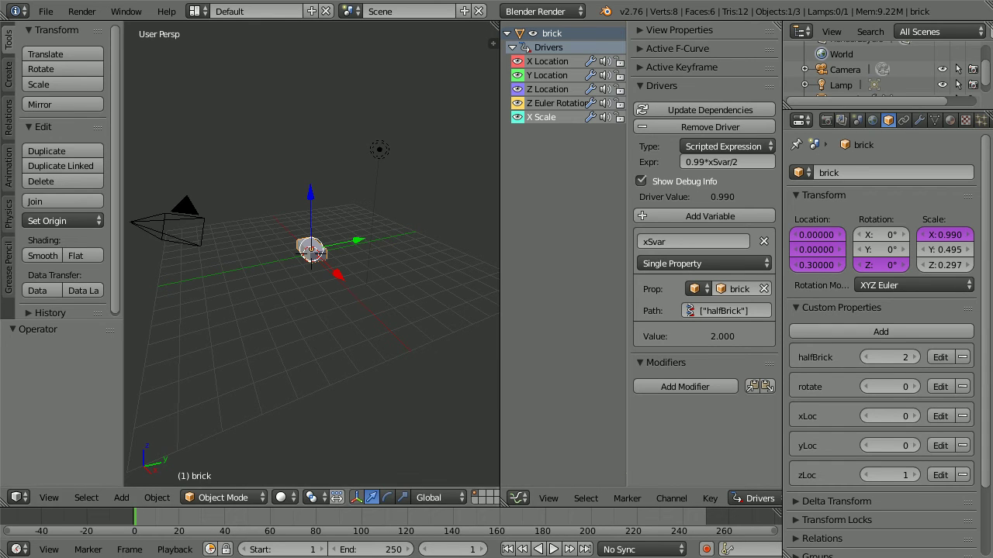
pyautogui.moveTo(494, 43); pyautogui.dragTo(540, 127)
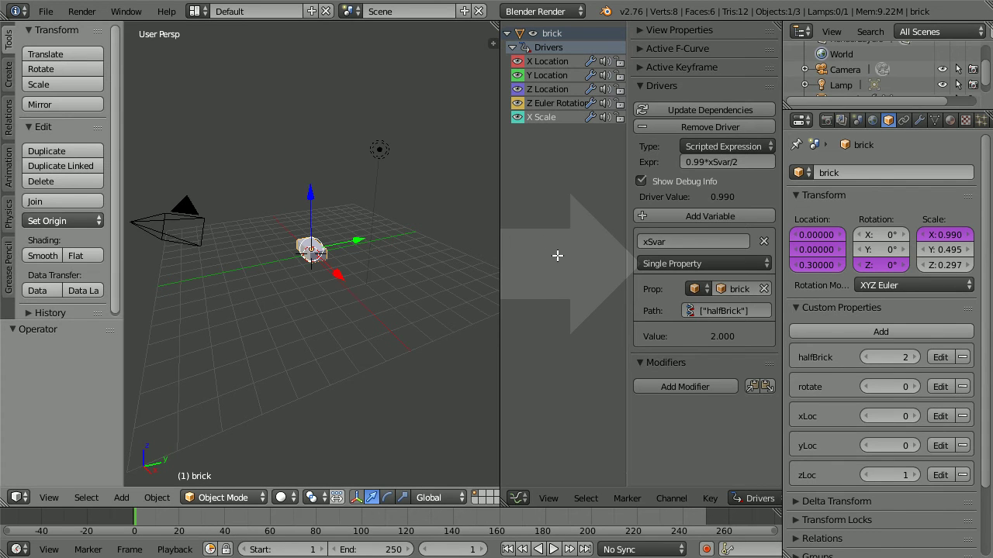
pyautogui.moveTo(556, 255); pyautogui.dragTo(570, 236)
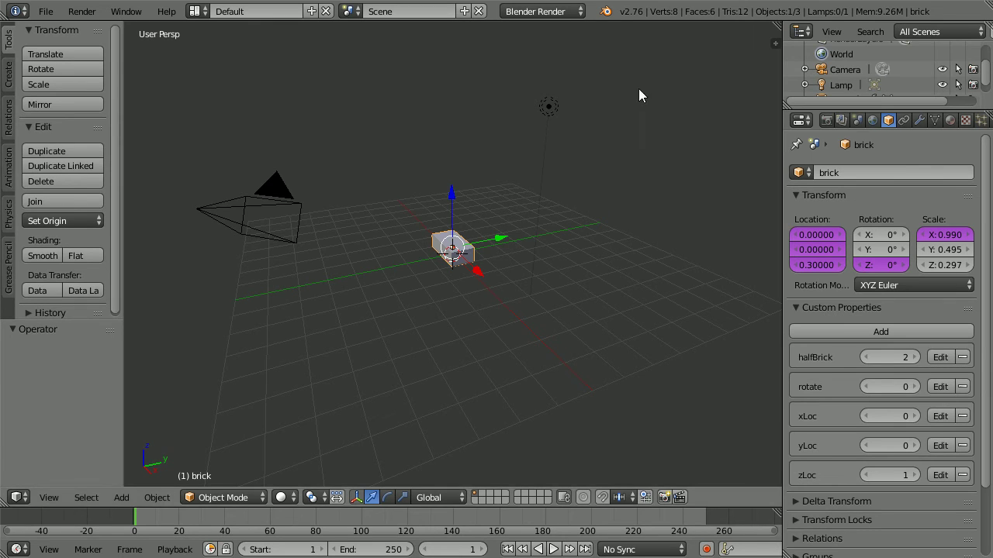
# - Rename the brick's material to yellow, set its diffuse blue to 0, and enable its fake user
pyautogui.click(950, 121)
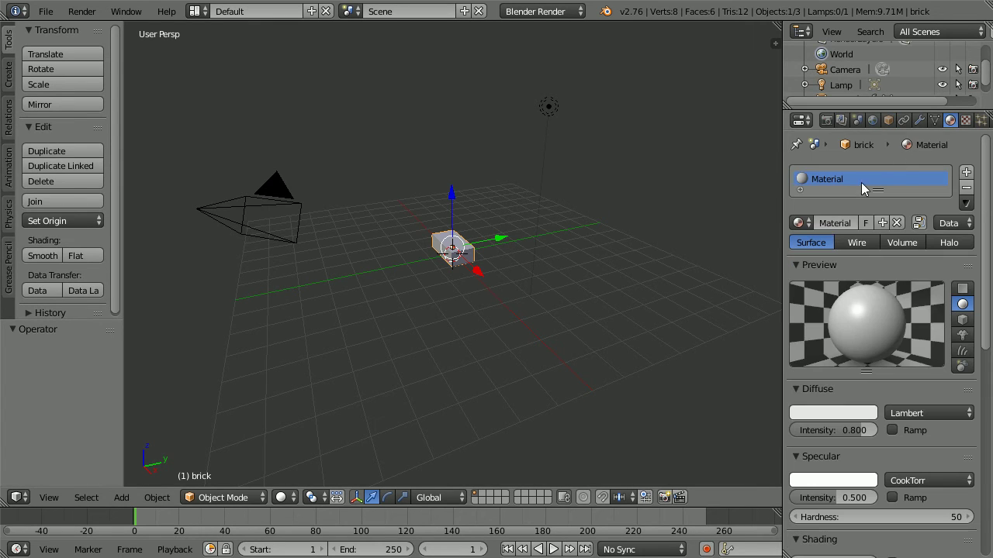
pyautogui.write('yellow')
pyautogui.press('Return')
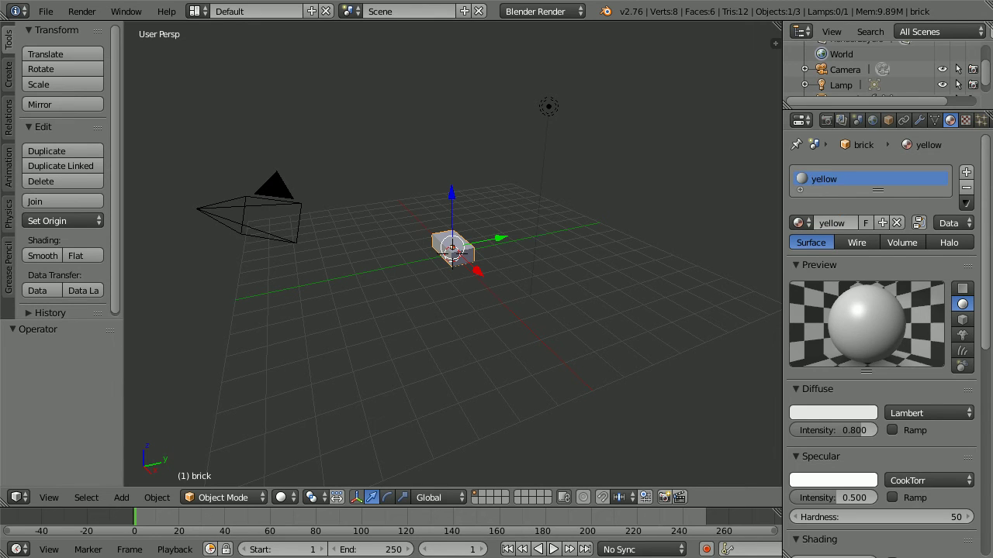
pyautogui.click(811, 413)
pyautogui.moveTo(826, 388); pyautogui.dragTo(704, 401)
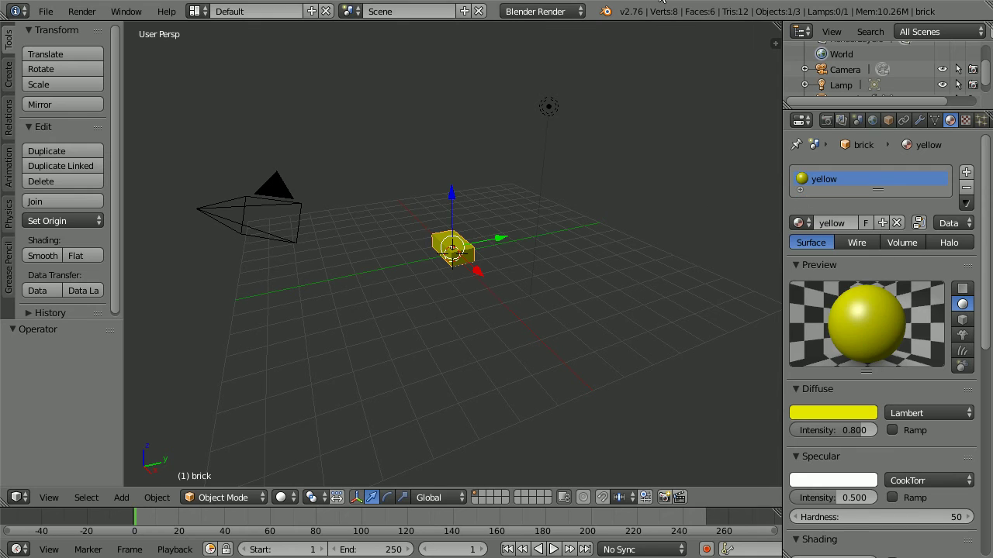
pyautogui.click(863, 222)
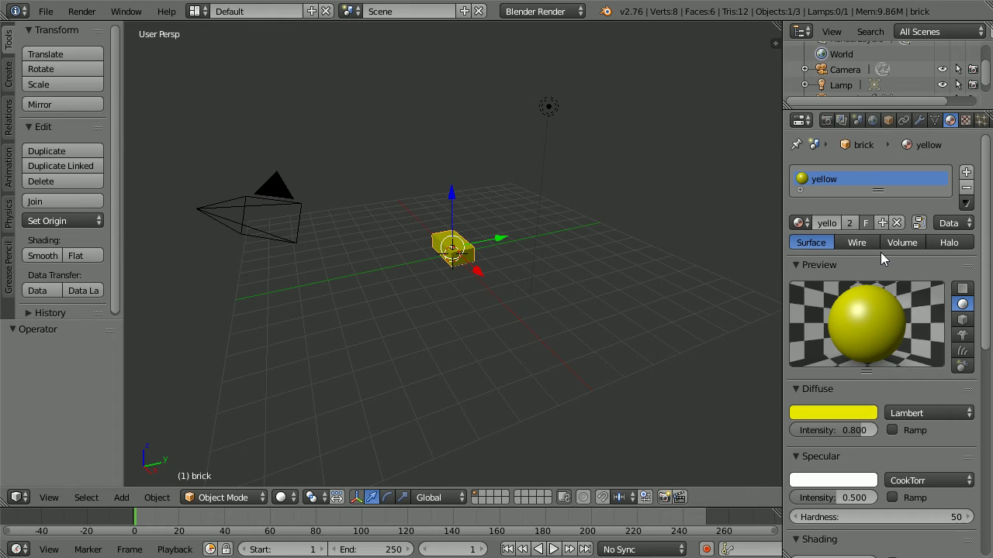
# - Give the brick a new material named 'red' with diffuse green at 0, keeping Blender Render
pyautogui.click(882, 223)
pyautogui.click(832, 219)
pyautogui.write('red')
pyautogui.press('Return')
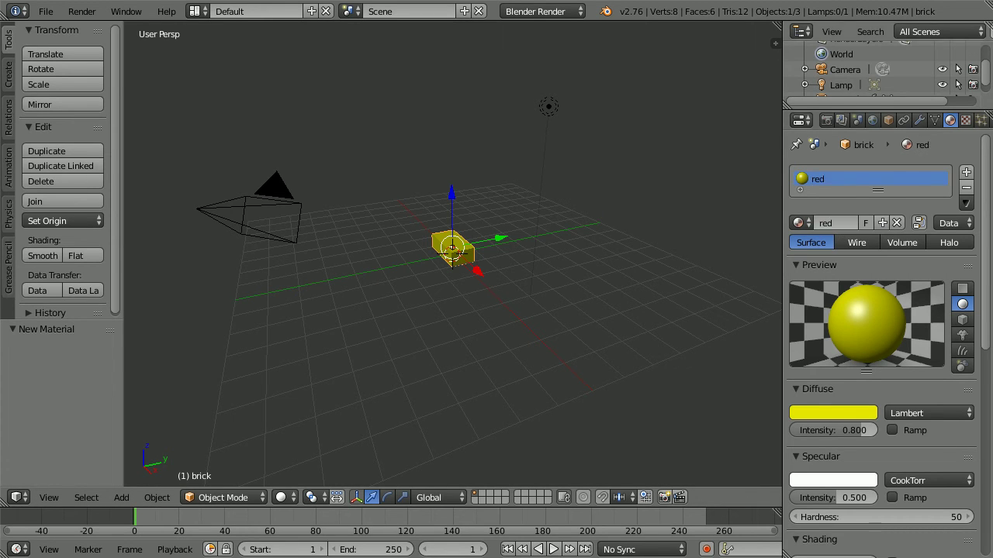
pyautogui.click(833, 412)
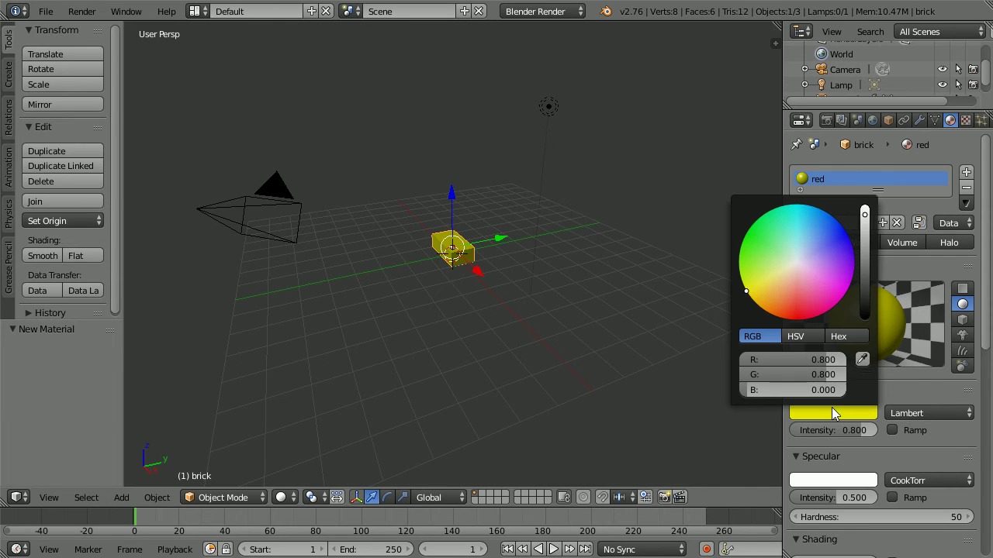
pyautogui.moveTo(814, 380); pyautogui.dragTo(690, 388)
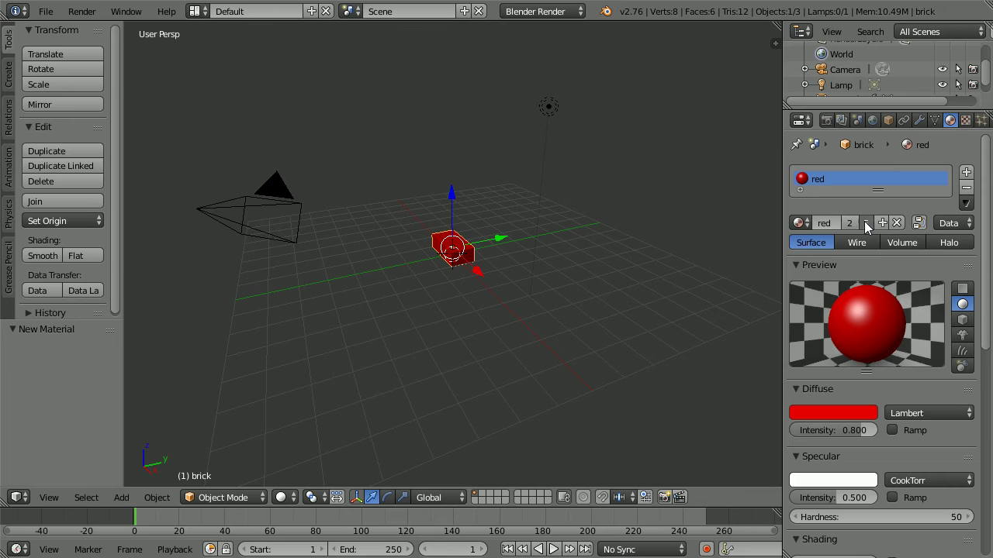
pyautogui.click(534, 12)
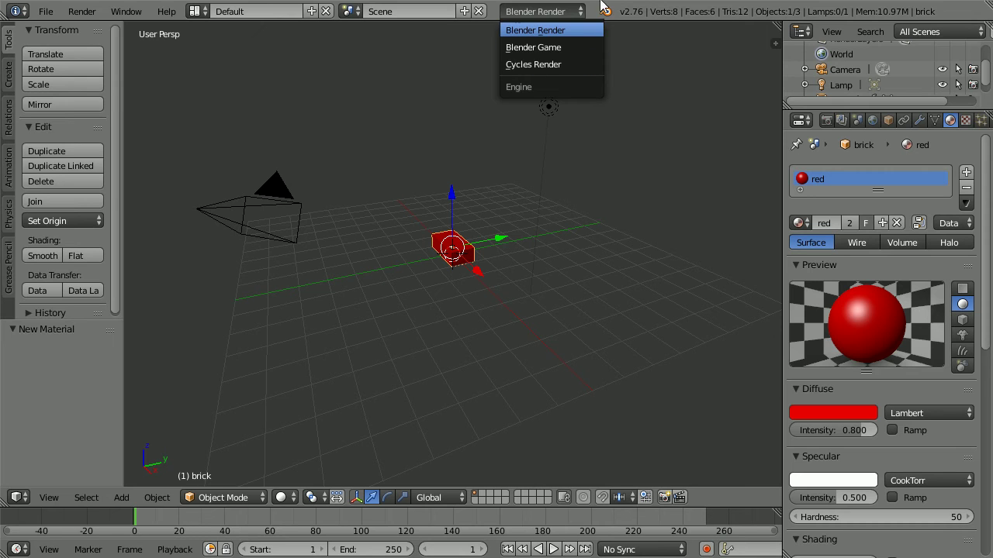
pyautogui.click(535, 31)
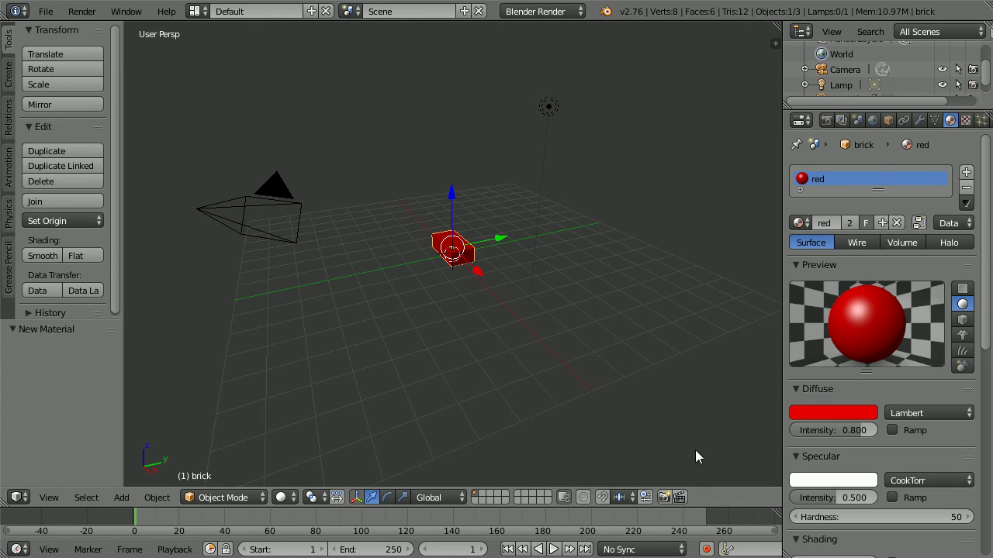
# - Add a mesh plane at the origin and scale it up 8 times
pyautogui.click(121, 498)
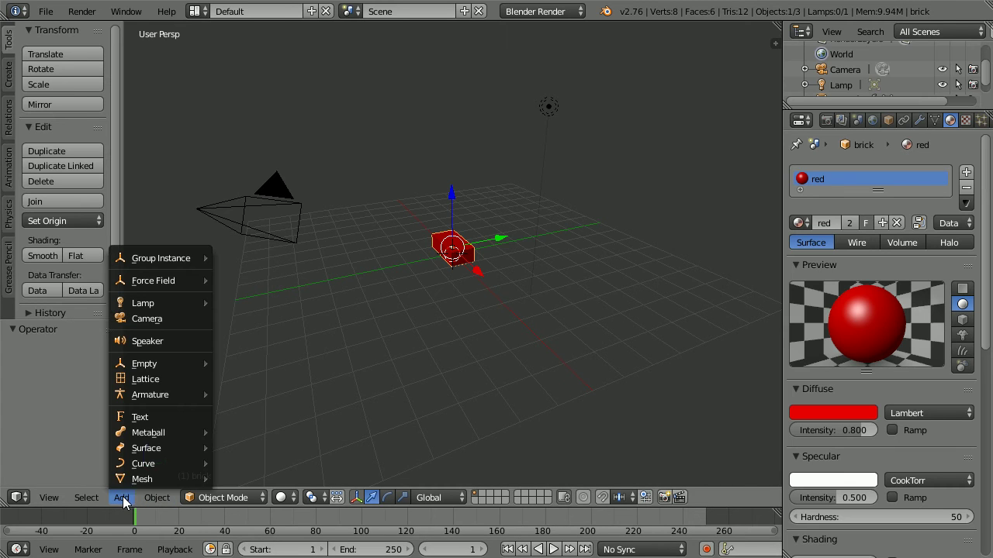
pyautogui.moveTo(131, 481)
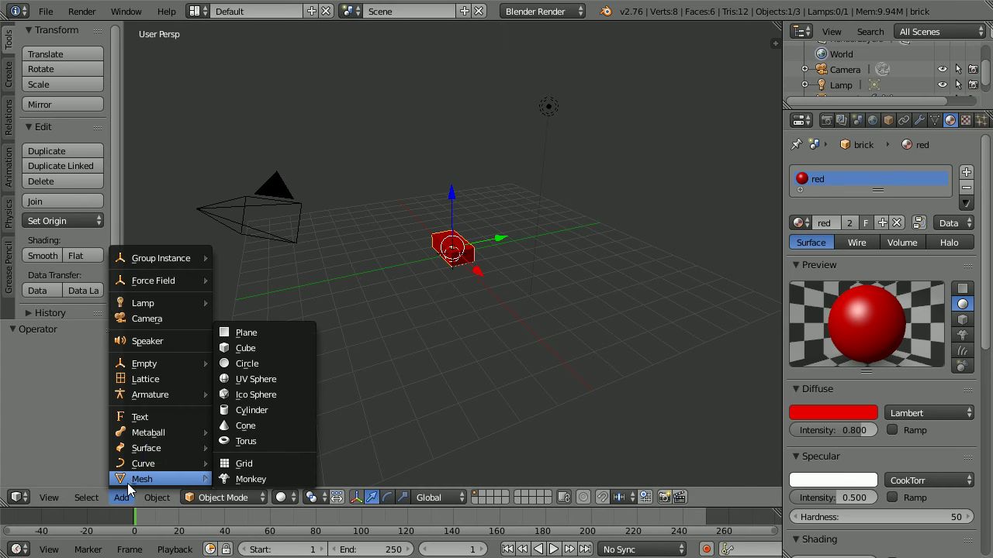
pyautogui.click(273, 333)
pyautogui.write('s')
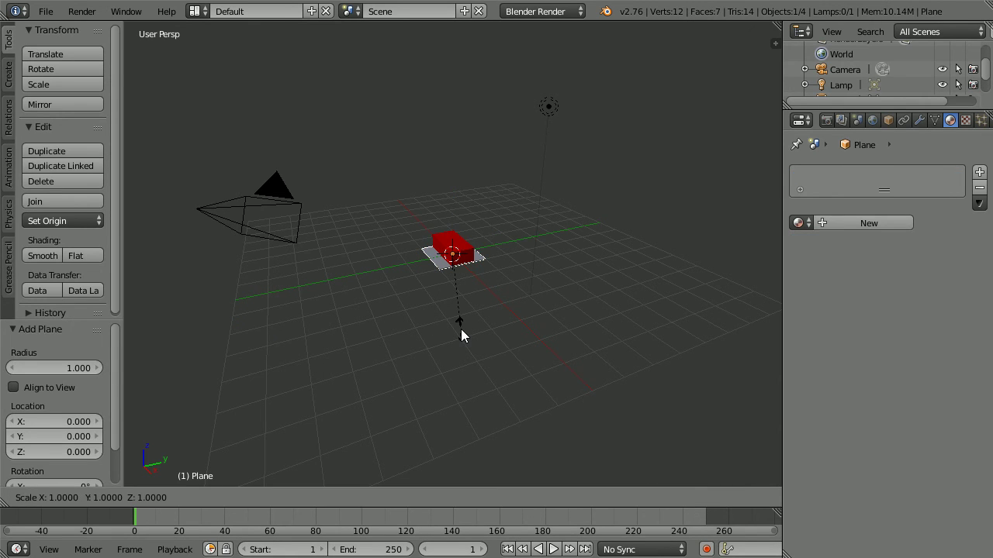
pyautogui.write('8')
pyautogui.press('Return')
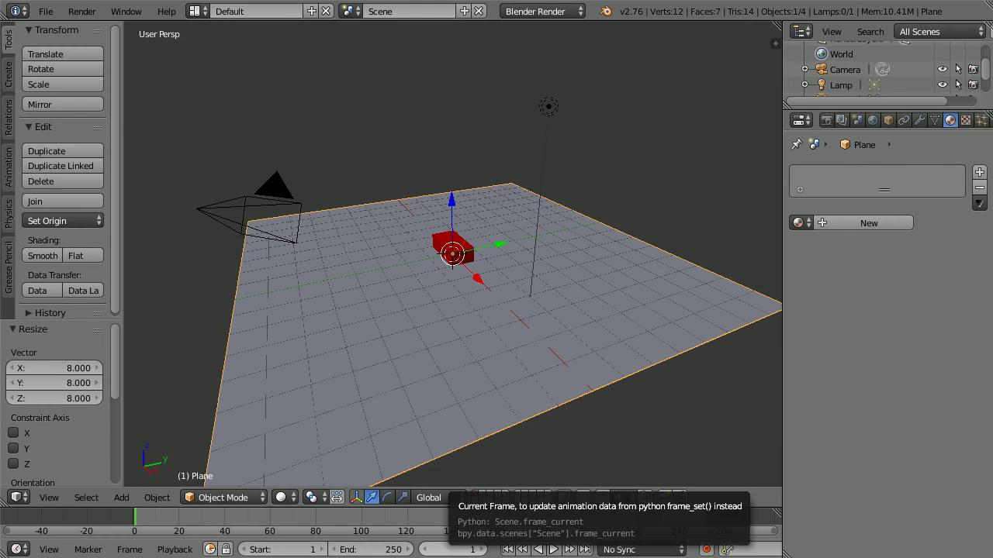
# - Subdivide the plane in Edit Mode with 7 cuts into an 8×8 grid
pyautogui.click(233, 497)
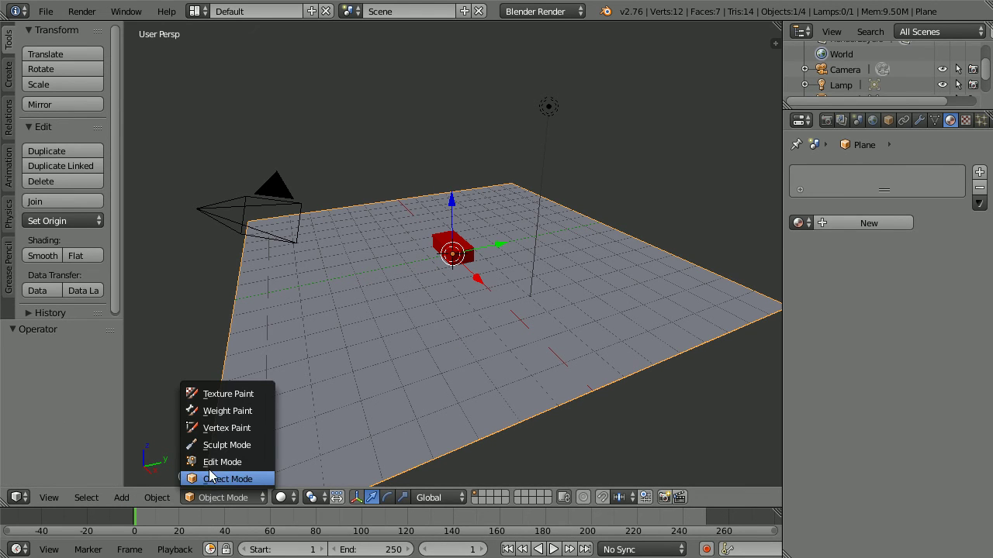
pyautogui.click(261, 463)
pyautogui.moveTo(112, 150); pyautogui.dragTo(117, 178)
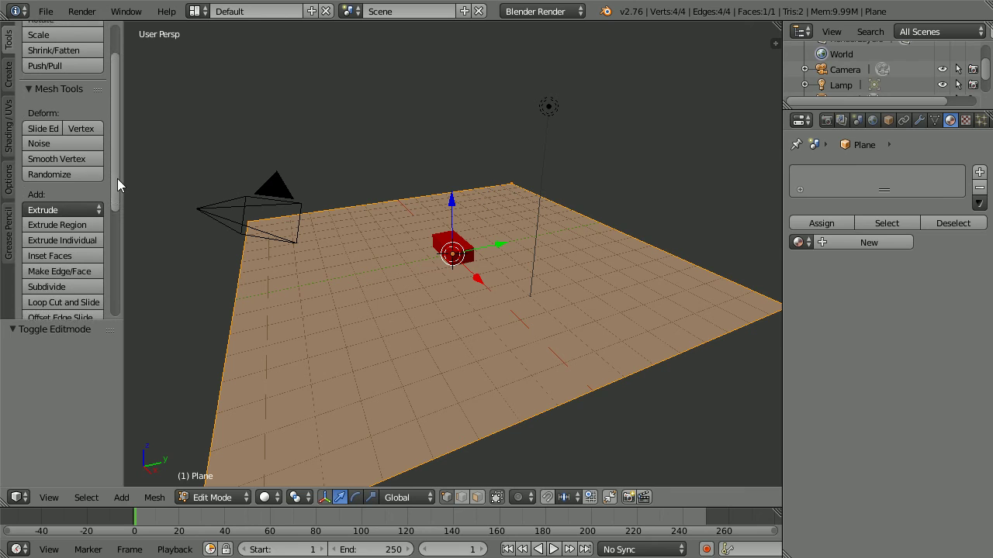
pyautogui.click(86, 284)
pyautogui.click(41, 372)
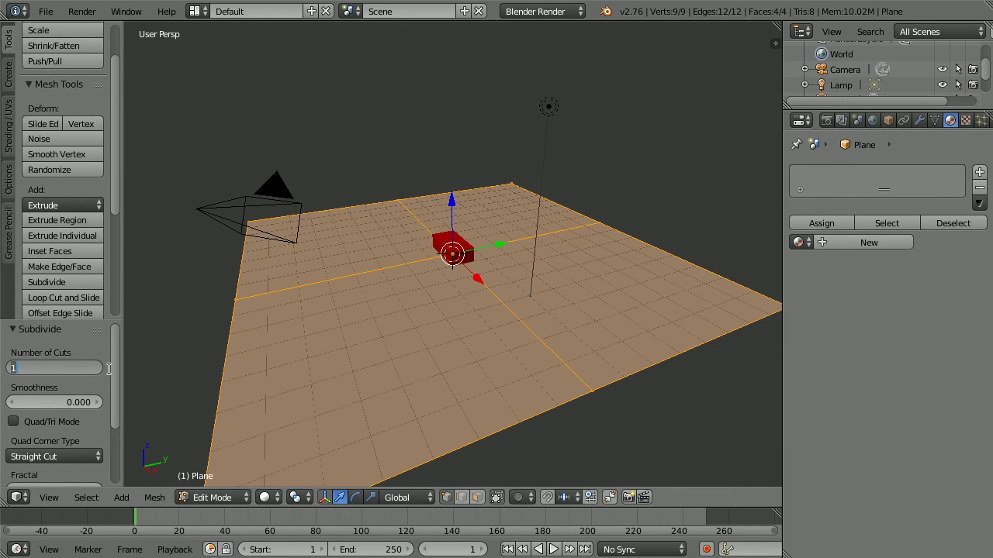
pyautogui.write('7')
pyautogui.press('Return')
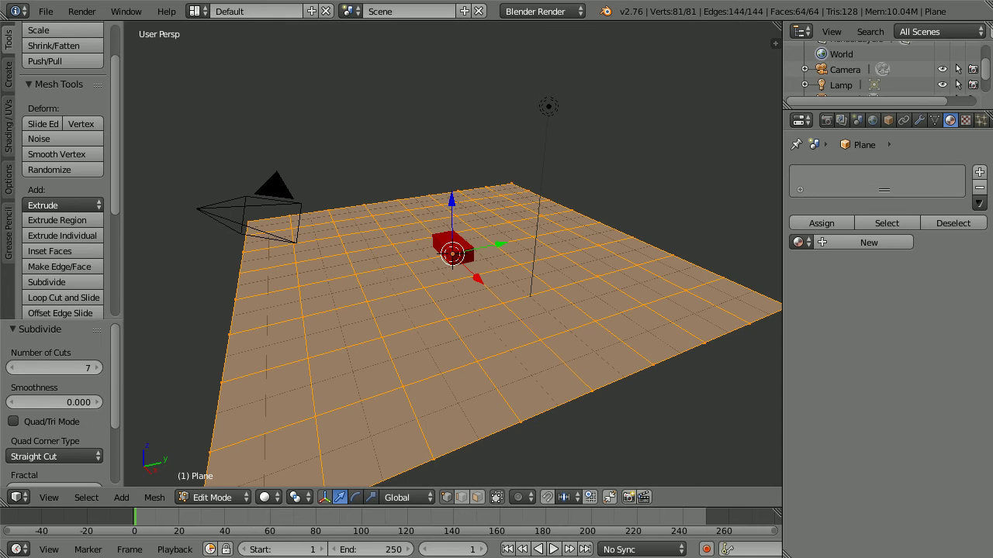
pyautogui.press('Tab')
pyautogui.press('Tab')
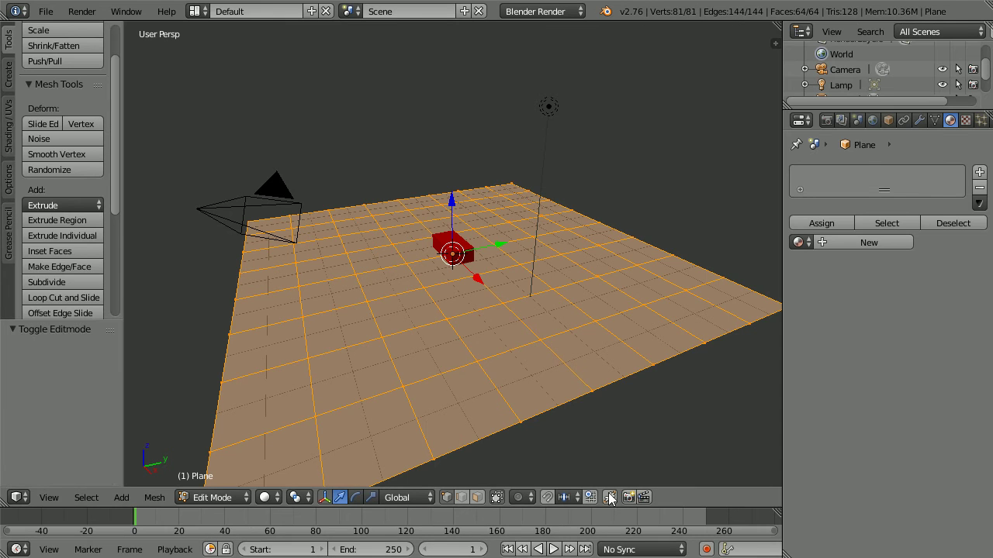
# - Create a new material named 'gray' for the plane
pyautogui.click(868, 243)
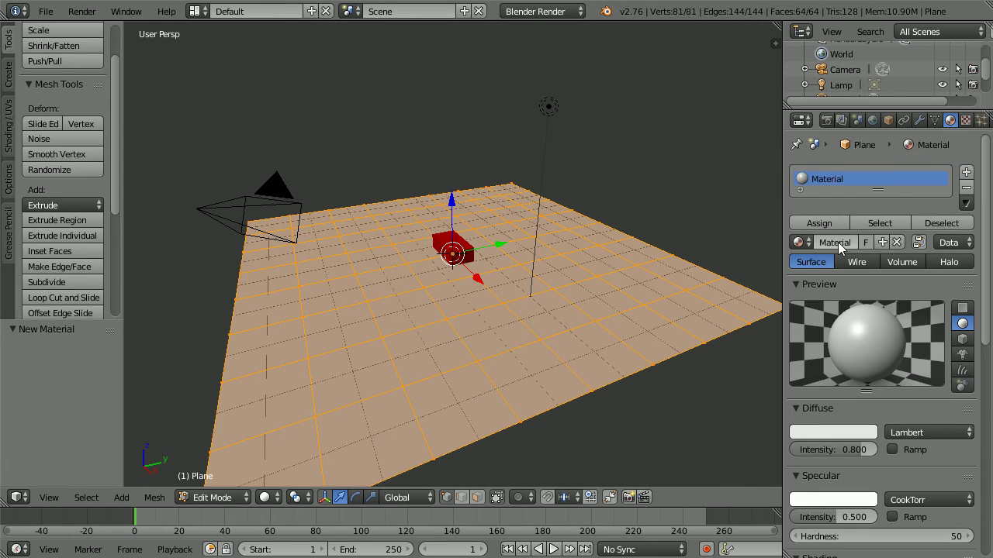
pyautogui.write('gray')
pyautogui.press('Return')
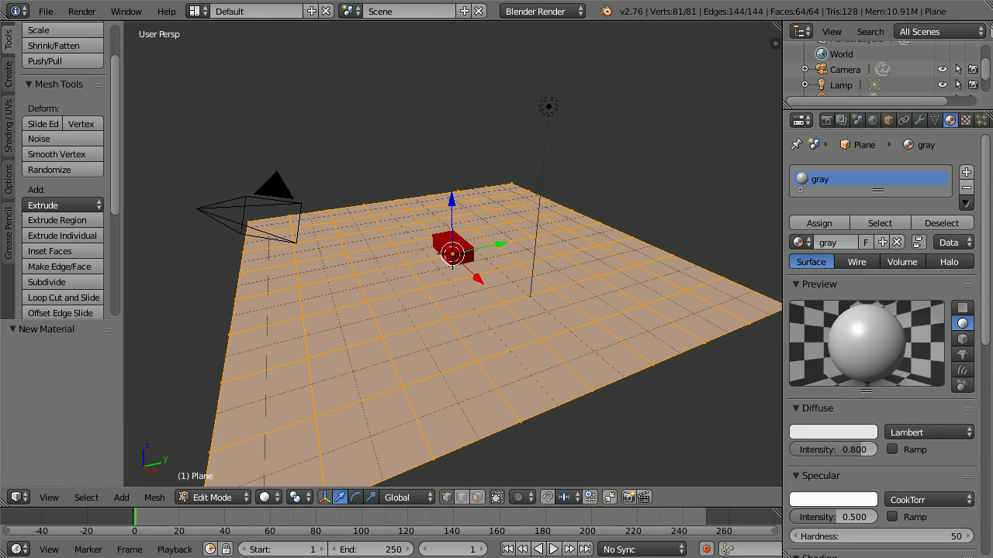
# - Add a second material slot 'green' with red and blue set to 0 for pure green
pyautogui.click(967, 174)
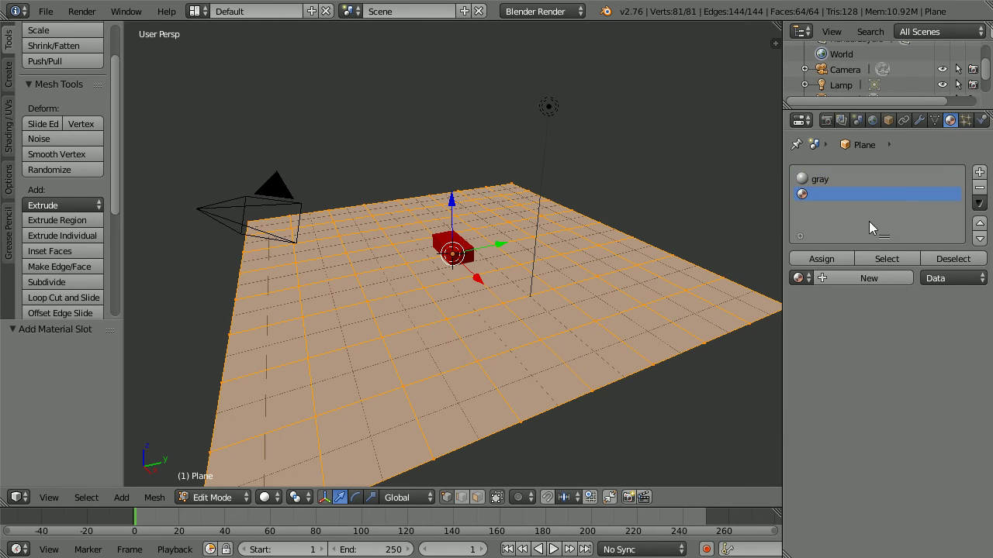
pyautogui.click(851, 279)
pyautogui.click(851, 279)
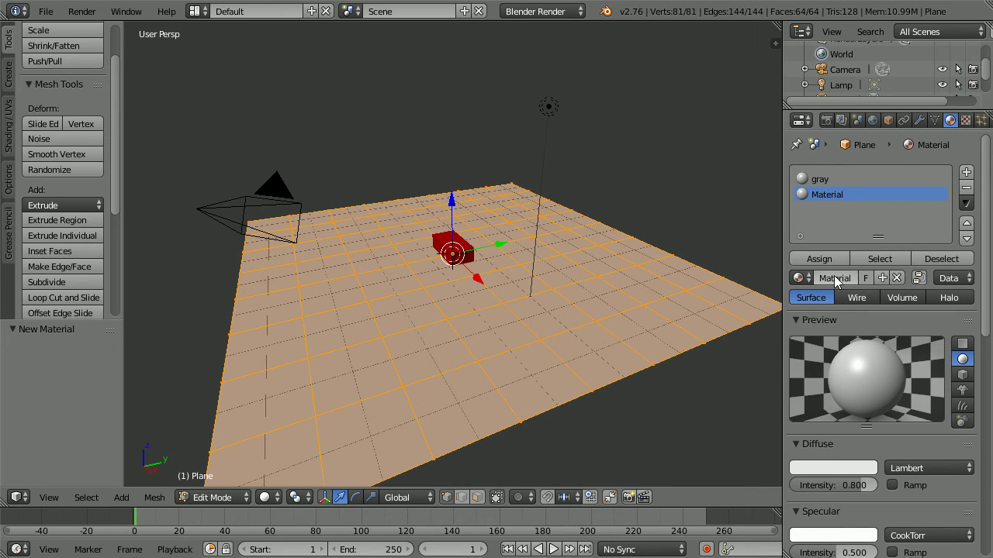
pyautogui.write('gree')
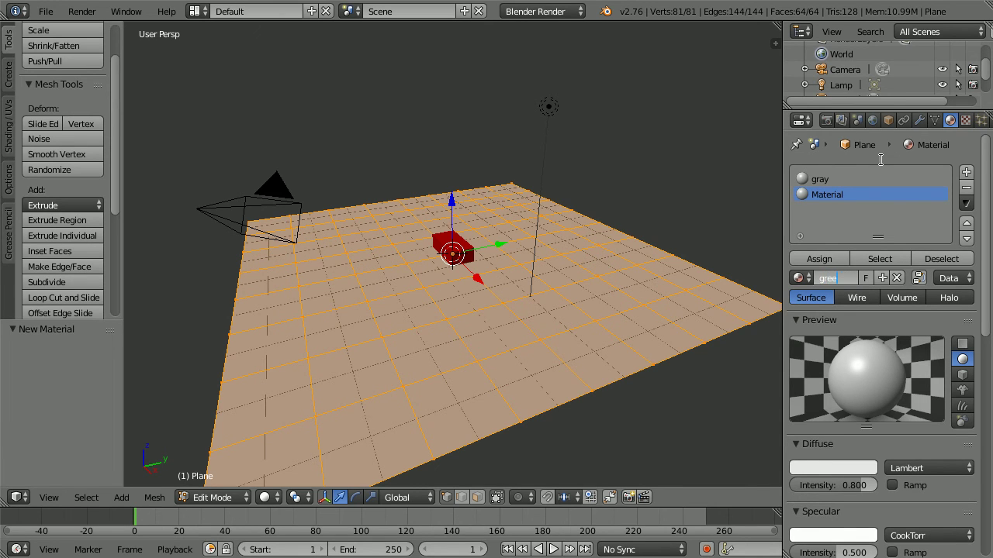
pyautogui.press('Return')
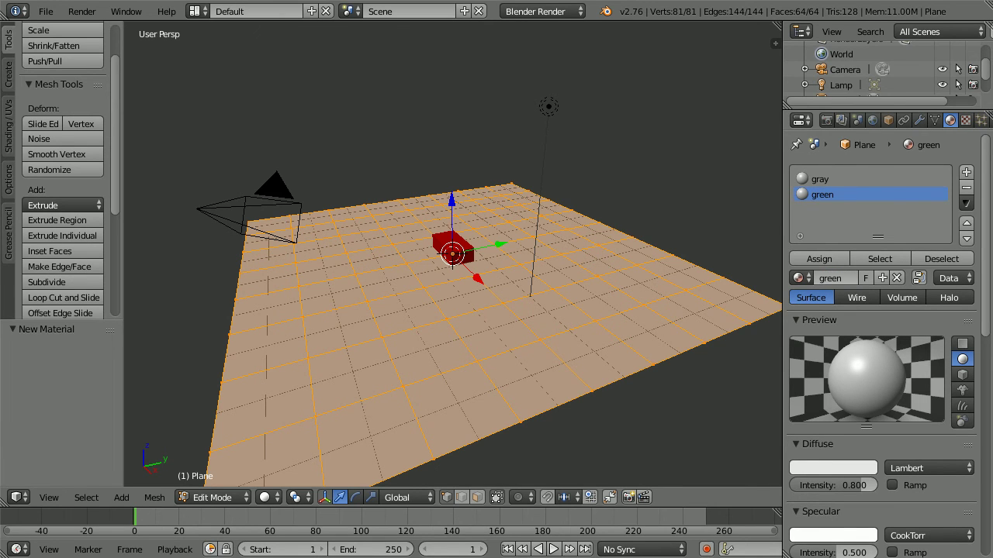
pyautogui.click(851, 466)
pyautogui.moveTo(773, 417); pyautogui.dragTo(698, 426)
pyautogui.moveTo(830, 449); pyautogui.dragTo(734, 448)
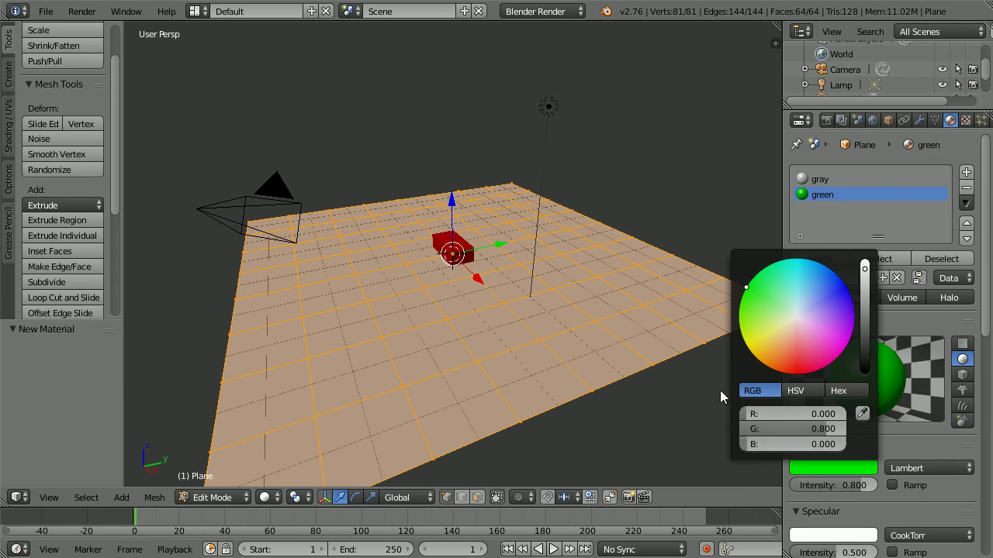
pyautogui.press('Tab')
pyautogui.press('Tab')
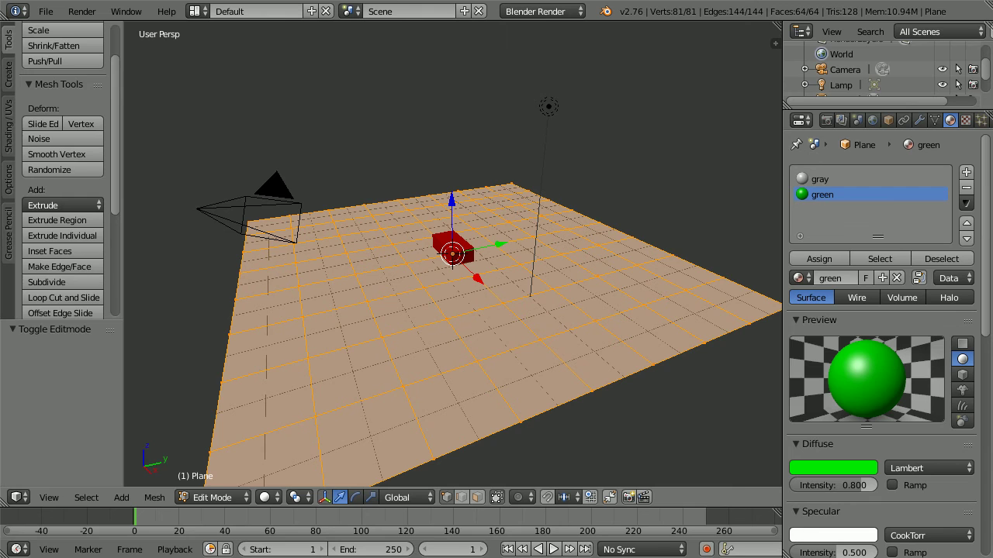
pyautogui.click(49, 497)
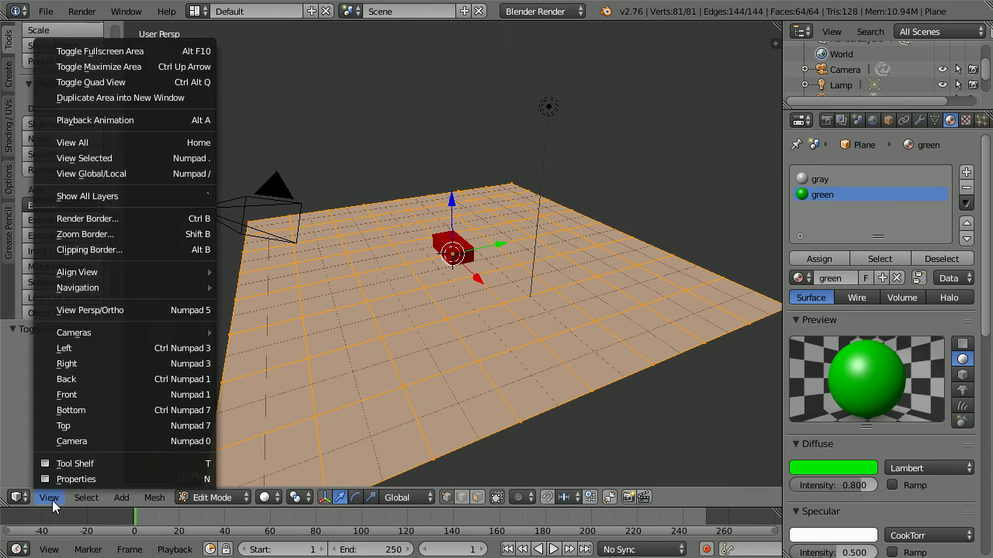
# - From top view, select the plane's outer and inner ring faces in face select mode
pyautogui.click(108, 430)
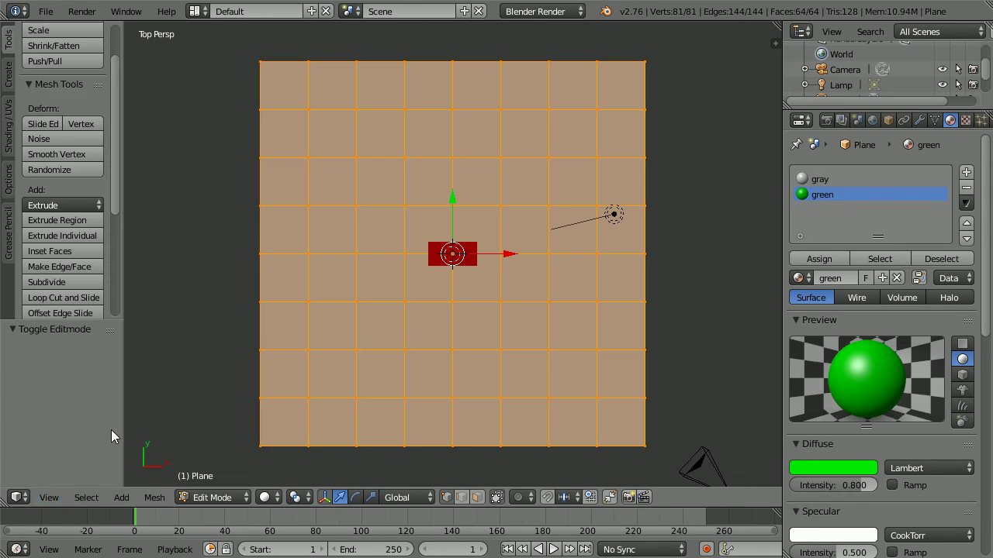
pyautogui.click(476, 501)
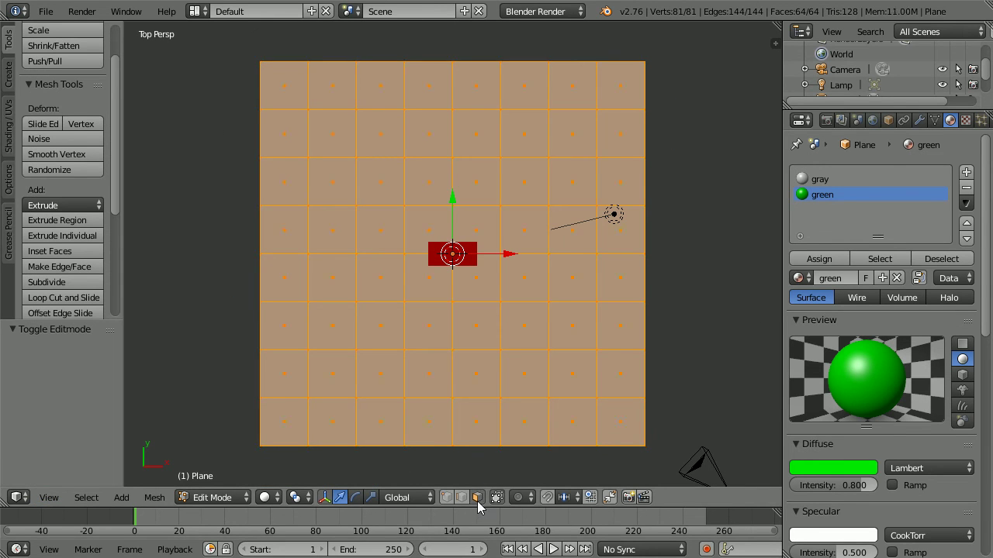
pyautogui.rightClick(388, 327)
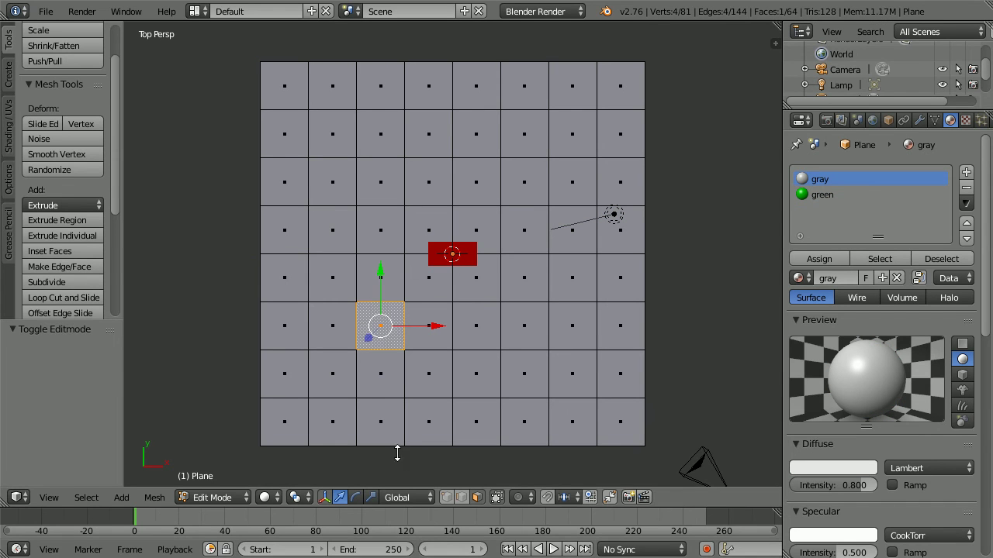
pyautogui.press('c')
pyautogui.moveTo(380, 260)
pyautogui.mouseDown()
pyautogui.moveTo(390, 181)
pyautogui.moveTo(502, 183)
pyautogui.moveTo(519, 203)
pyautogui.mouseUp()
pyautogui.moveTo(521, 256)
pyautogui.mouseDown()
pyautogui.moveTo(525, 328)
pyautogui.moveTo(454, 329)
pyautogui.moveTo(231, 412)
pyautogui.moveTo(266, 454)
pyautogui.moveTo(240, 343)
pyautogui.moveTo(240, 106)
pyautogui.moveTo(250, 55)
pyautogui.moveTo(613, 66)
pyautogui.moveTo(682, 85)
pyautogui.moveTo(651, 169)
pyautogui.moveTo(645, 396)
pyautogui.moveTo(614, 450)
pyautogui.moveTo(551, 449)
pyautogui.mouseUp()
pyautogui.moveTo(358, 443); pyautogui.dragTo(246, 390)
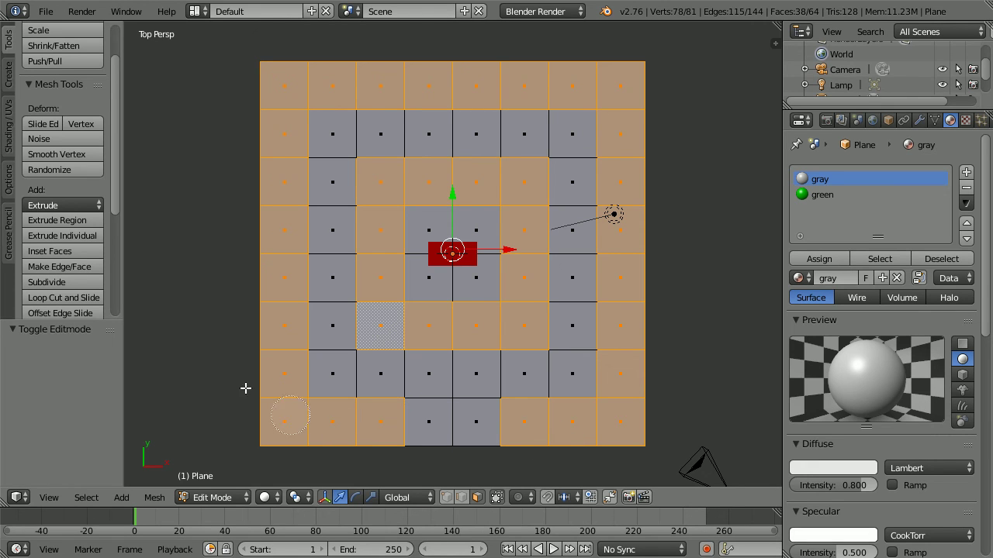
pyautogui.rightClick(183, 292)
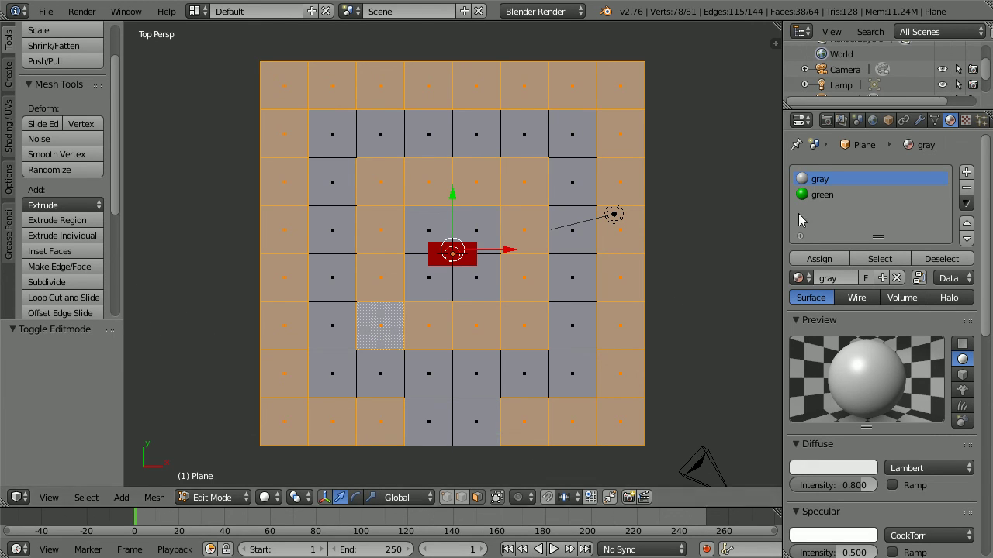
# - Assign the green material to the selected faces and return to Object Mode
pyautogui.click(823, 195)
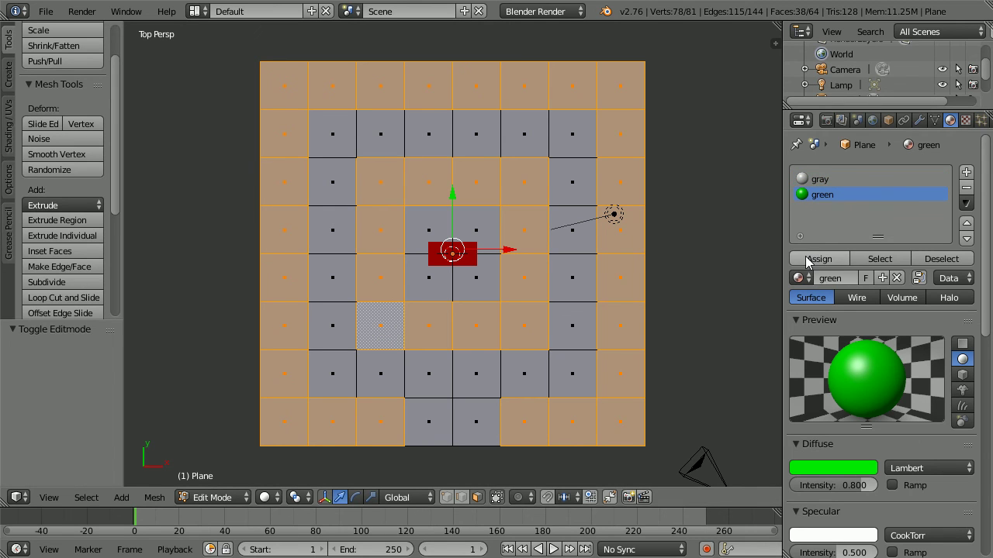
pyautogui.click(841, 263)
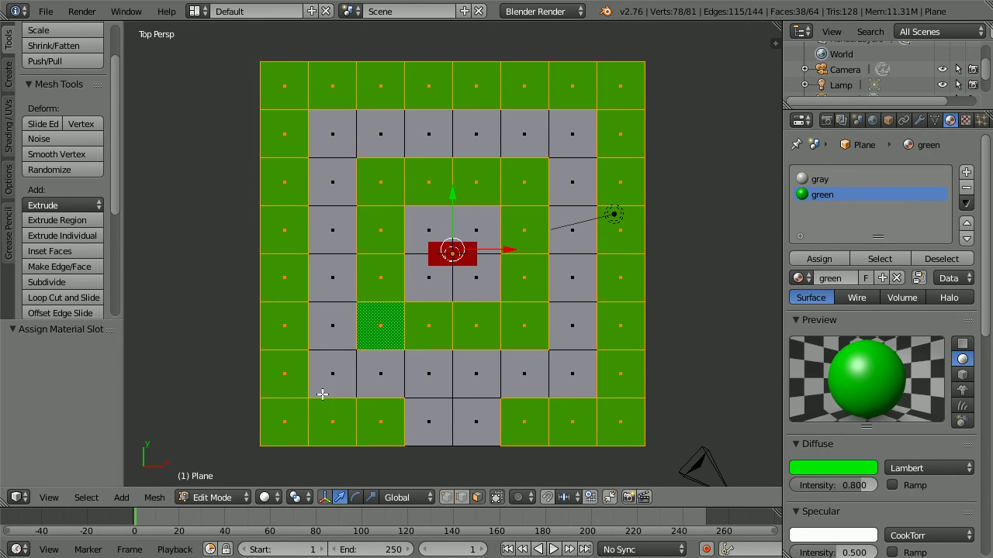
pyautogui.click(219, 499)
pyautogui.click(199, 480)
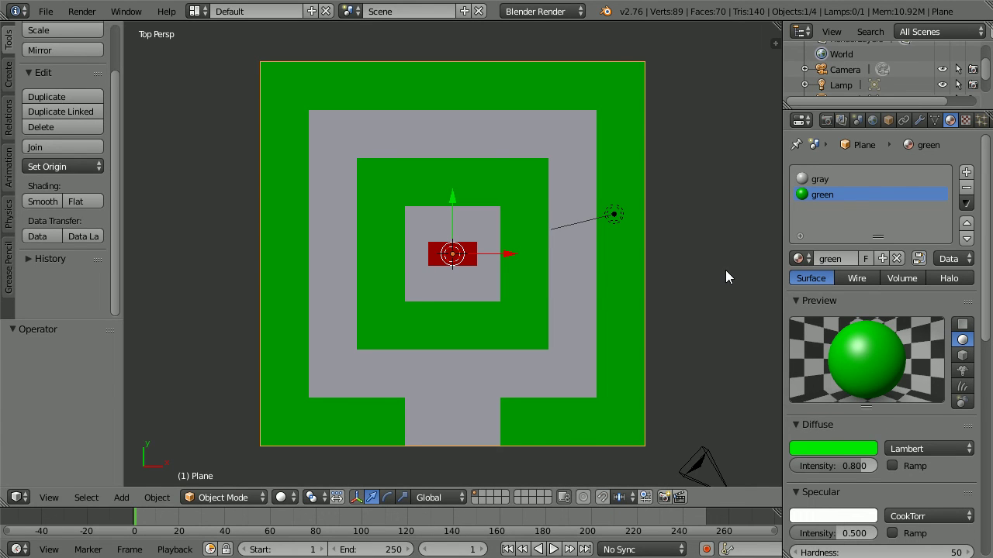
# - Set the world Horizon Color to RGB 0.2, 0.3, 0.4
pyautogui.click(871, 121)
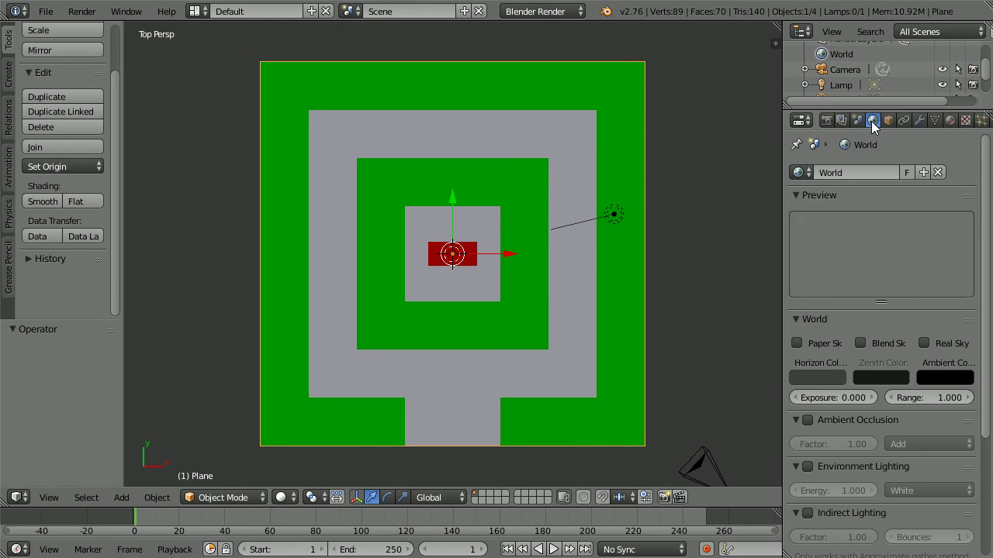
pyautogui.click(820, 378)
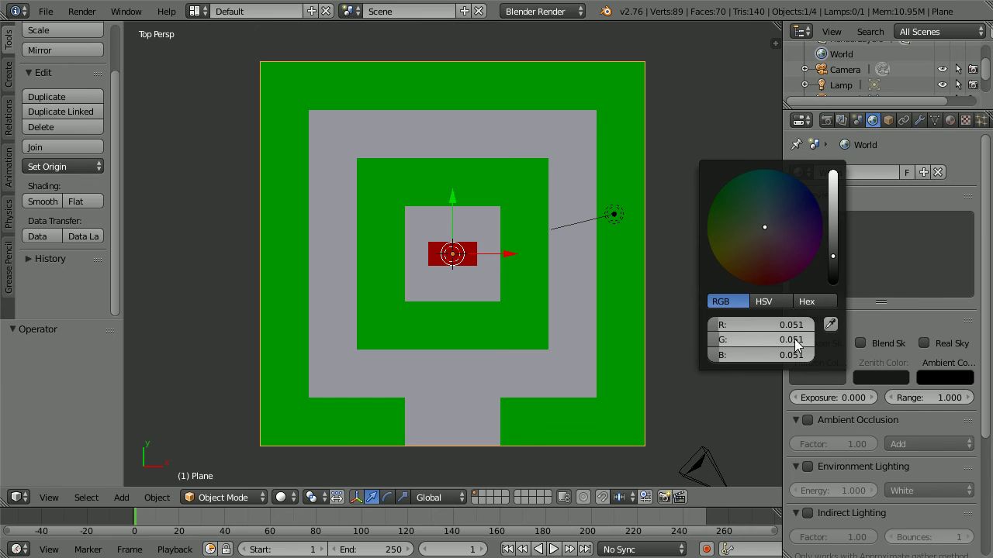
pyautogui.click(745, 323)
pyautogui.press('BackSpace')
pyautogui.write('.2')
pyautogui.press('Return')
pyautogui.click(716, 333)
pyautogui.press('BackSpace')
pyautogui.write('.3')
pyautogui.press('Tab')
pyautogui.press('BackSpace')
pyautogui.write('.4')
pyautogui.press('Return')
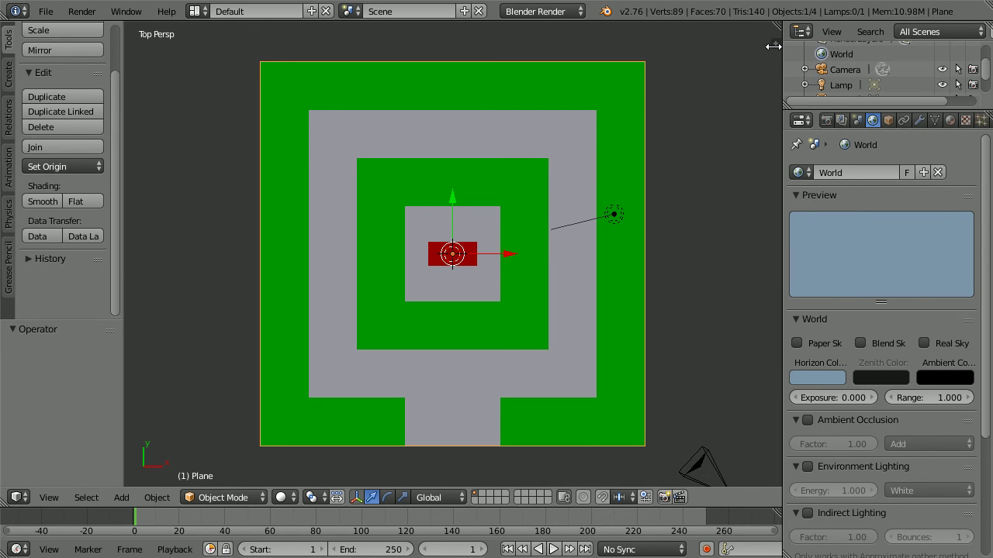
# - Enable World Background in the viewport Display settings and close the sidebar
pyautogui.press('n')
pyautogui.moveTo(773, 49); pyautogui.dragTo(802, 331)
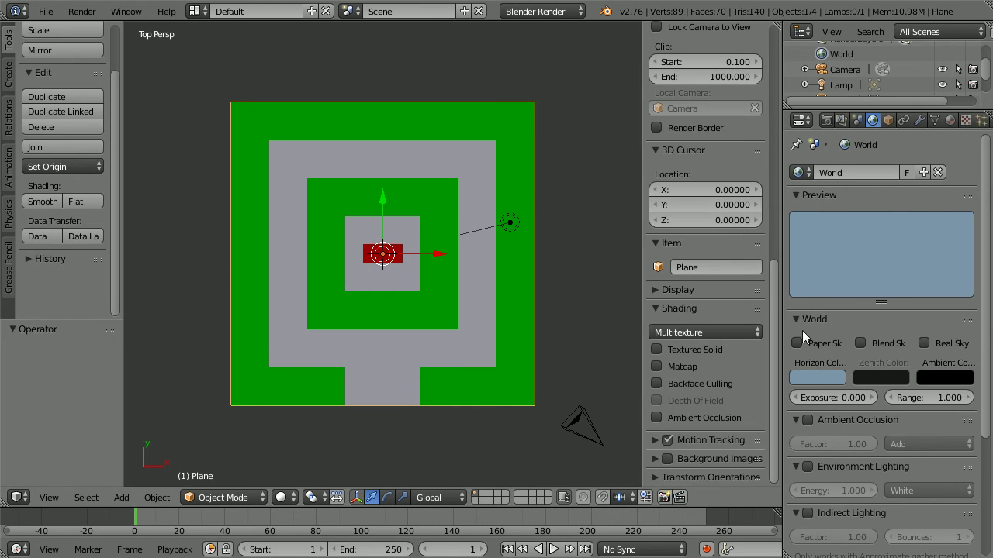
pyautogui.click(655, 292)
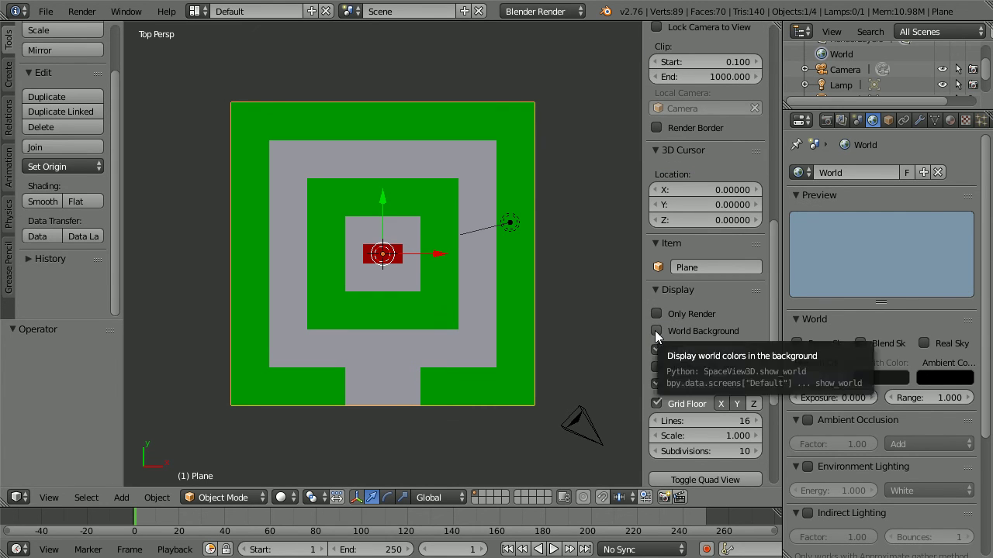
pyautogui.click(655, 331)
pyautogui.moveTo(644, 293); pyautogui.dragTo(779, 295)
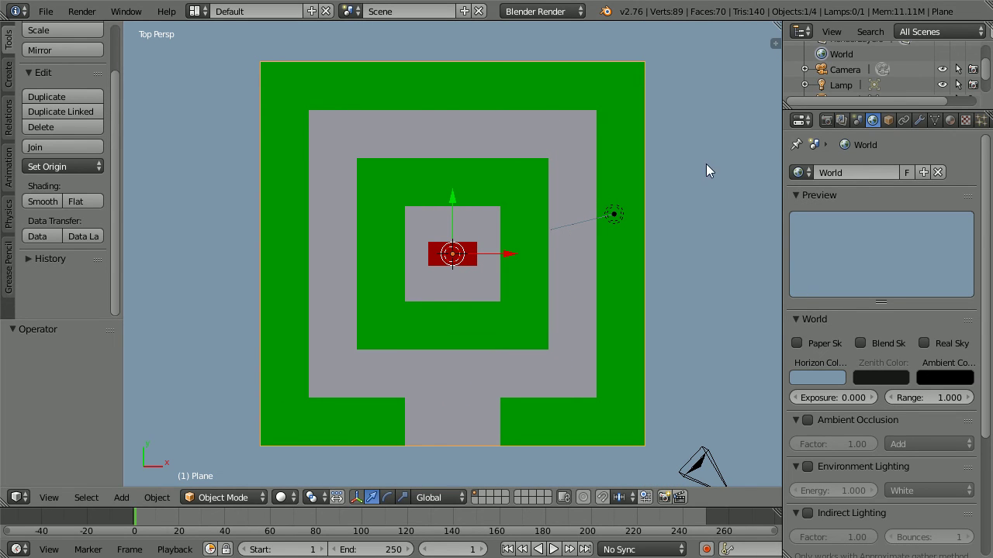
# - Select the red brick and step its custom properties to yLoc -4 and xLoc toward 3
pyautogui.click(889, 121)
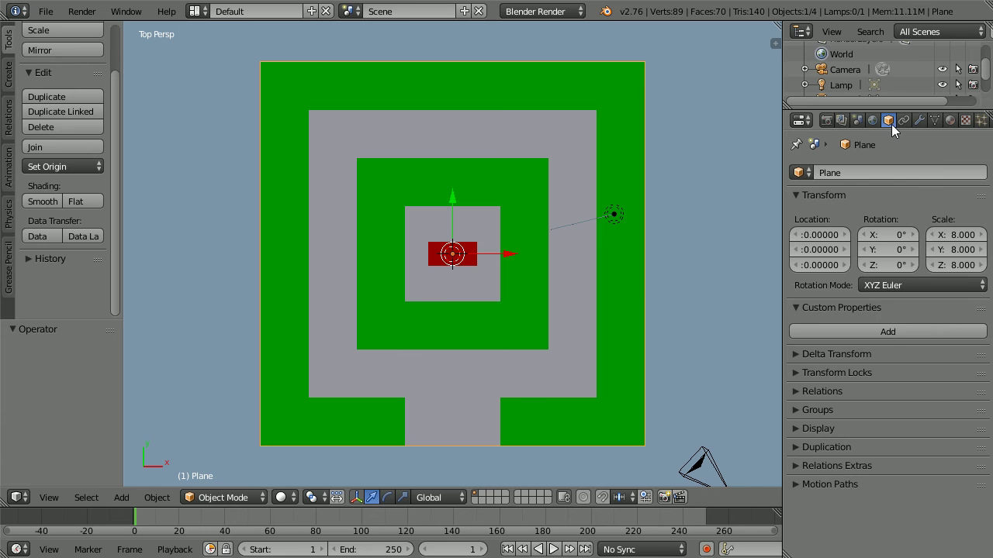
pyautogui.rightClick(477, 264)
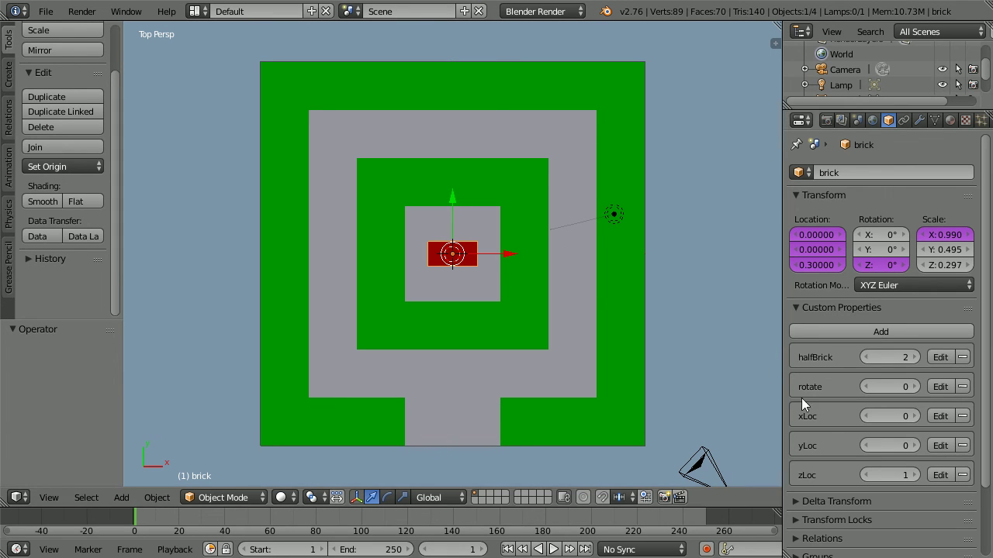
pyautogui.click(866, 446)
pyautogui.click(866, 446)
pyautogui.click(866, 446)
pyautogui.click(866, 446)
pyautogui.click(913, 418)
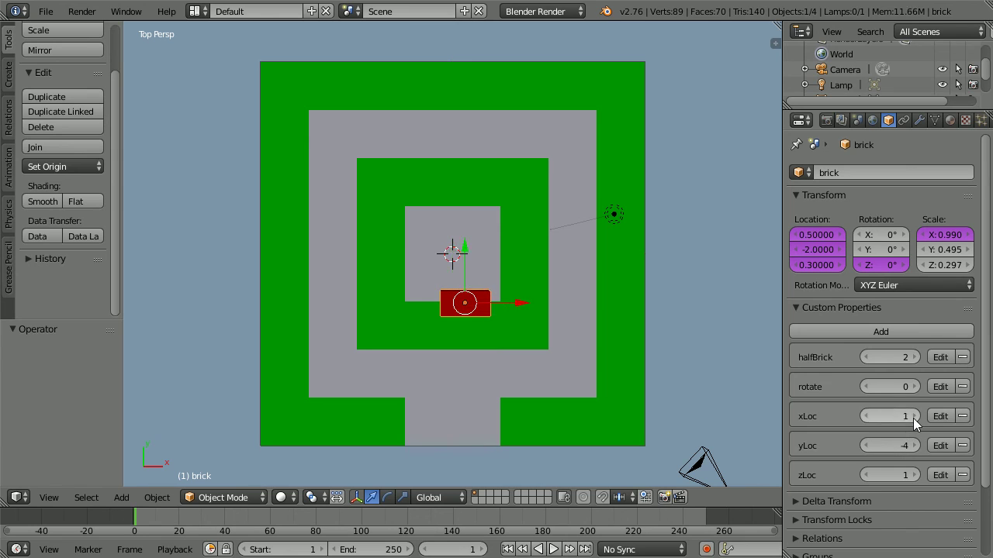
pyautogui.click(913, 418)
pyautogui.click(913, 418)
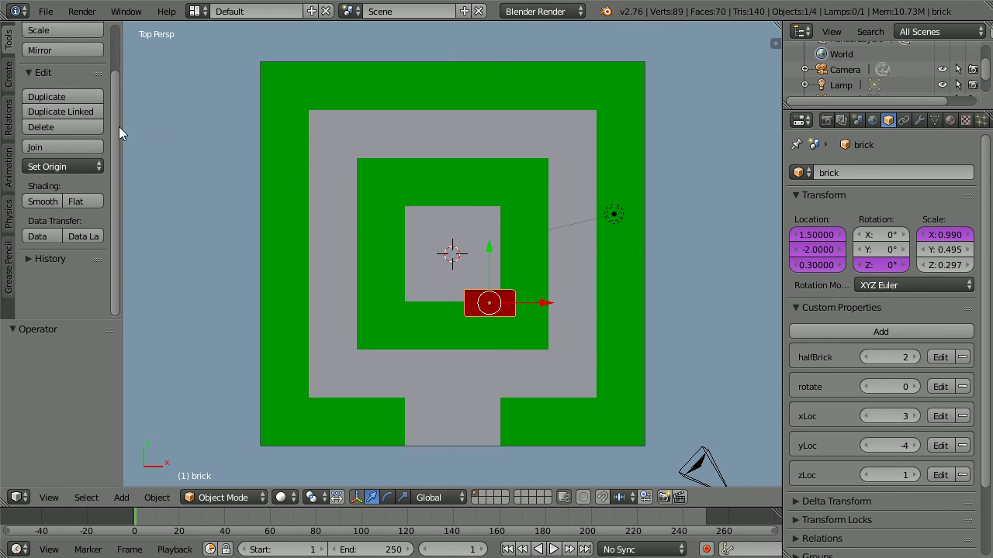
# - Duplicate the brick, raise yLoc to -1, rotate it 90° and set xLoc 4
pyautogui.click(84, 98)
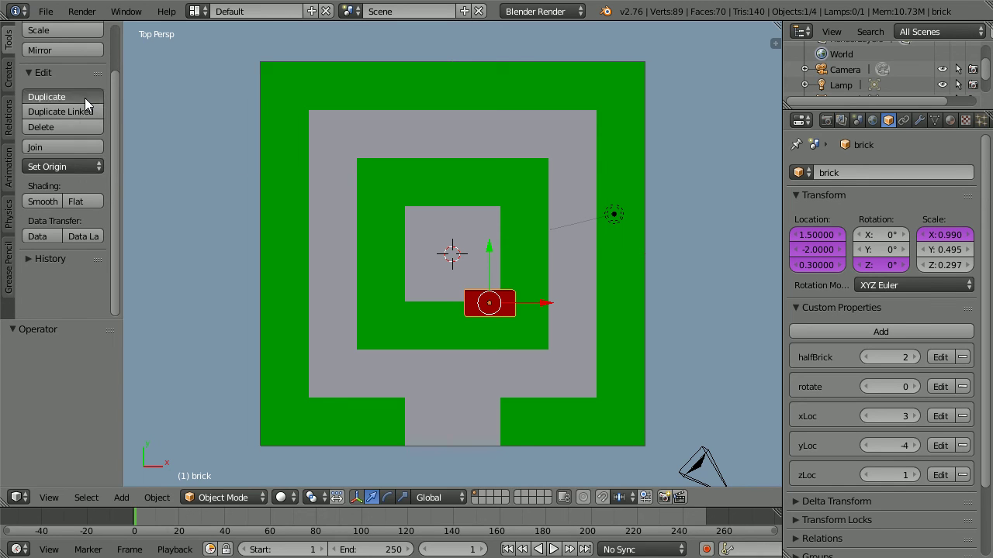
pyautogui.rightClick(84, 97)
pyautogui.click(915, 445)
pyautogui.click(915, 446)
pyautogui.click(915, 442)
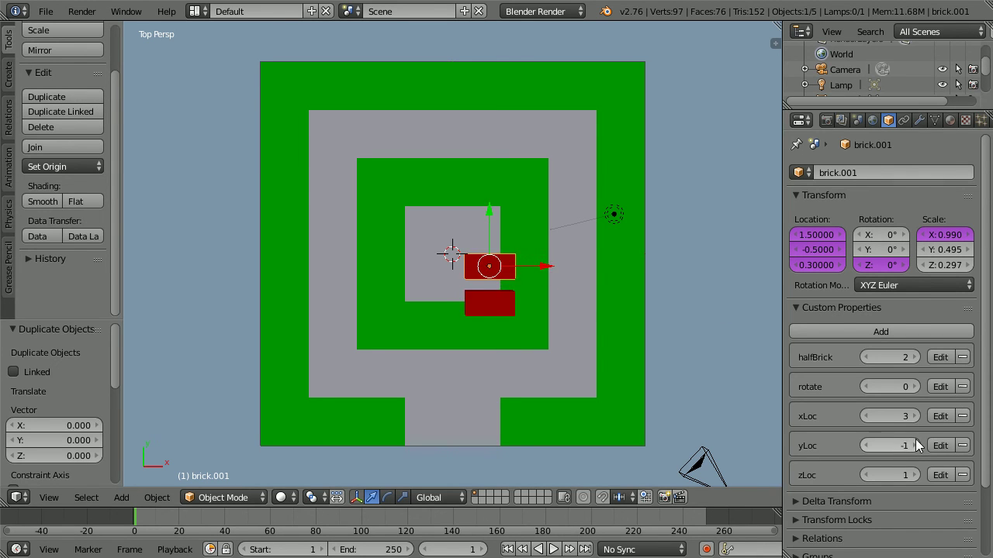
pyautogui.click(912, 387)
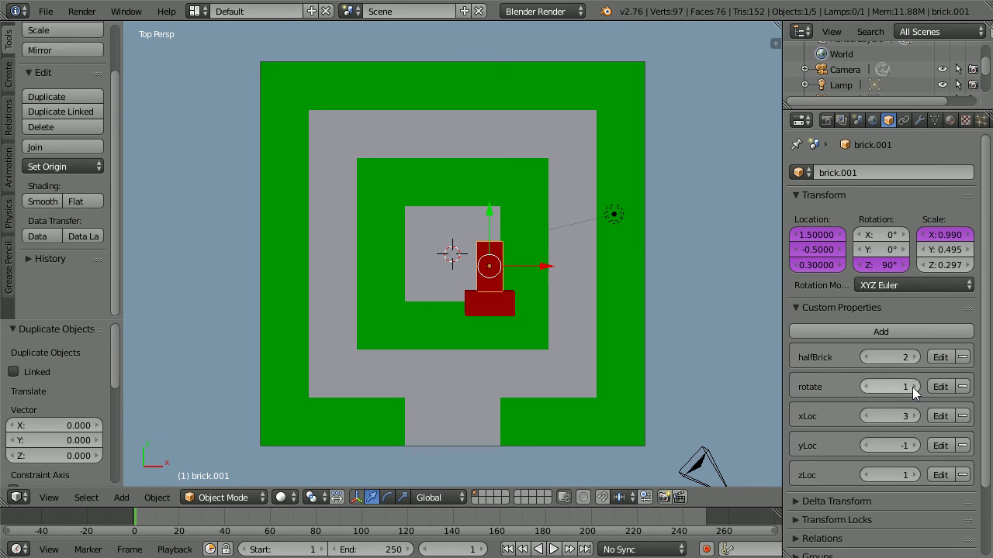
pyautogui.click(915, 416)
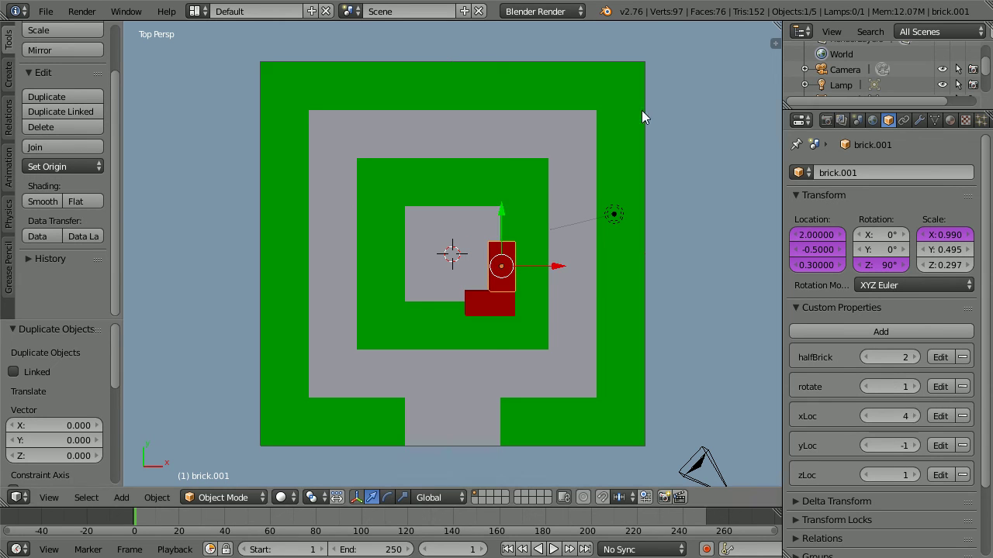
# - Duplicate the upright brick and step its yLoc up toward 3
pyautogui.click(77, 96)
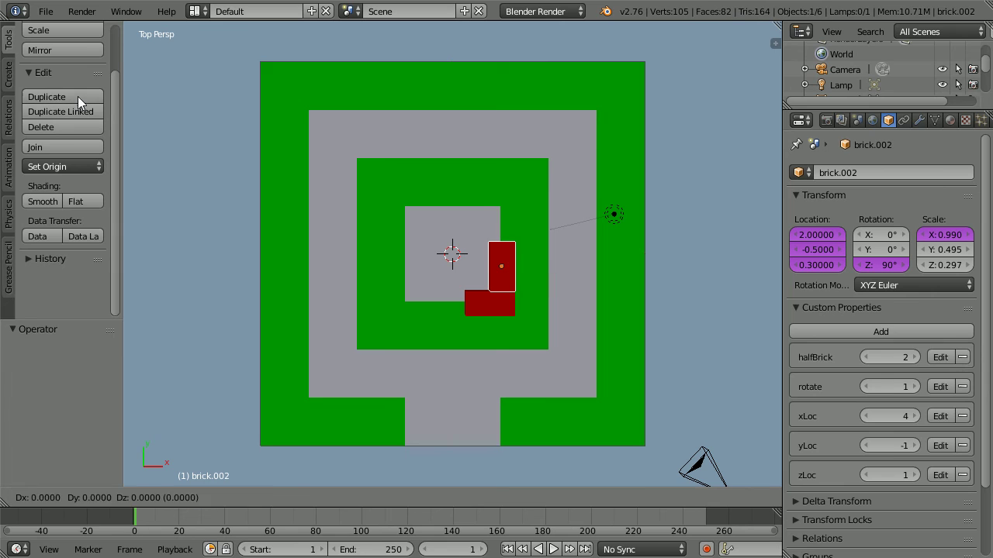
pyautogui.click(158, 99)
pyautogui.click(915, 445)
pyautogui.click(915, 446)
pyautogui.click(915, 445)
pyautogui.click(915, 445)
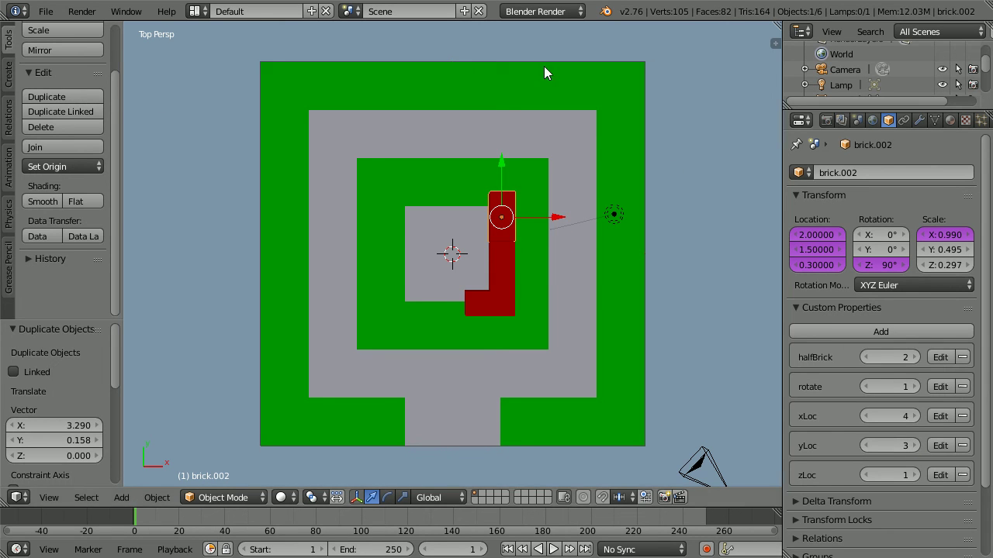
# - Duplicate it again as a horizontal brick at xLoc 1, yLoc 4
pyautogui.click(90, 96)
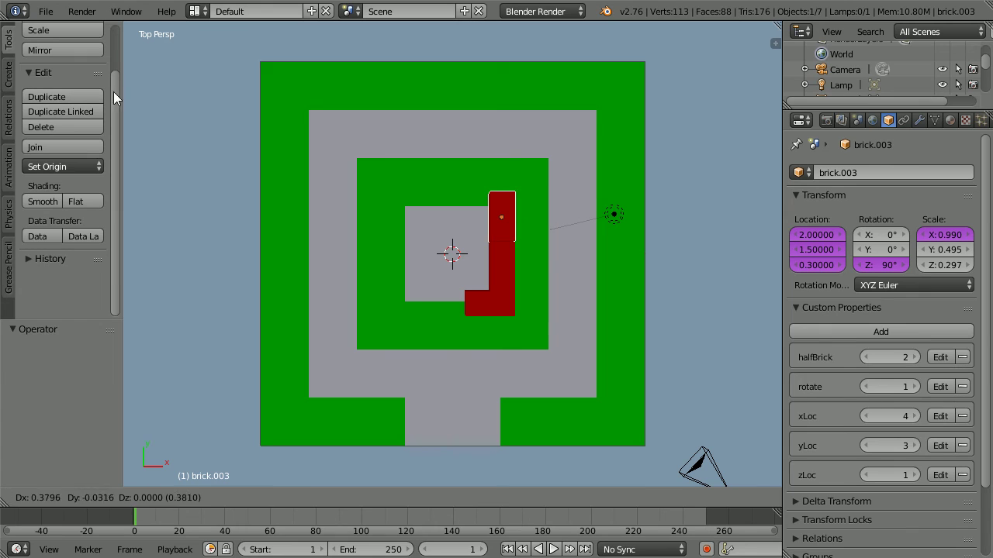
pyautogui.press('Escape')
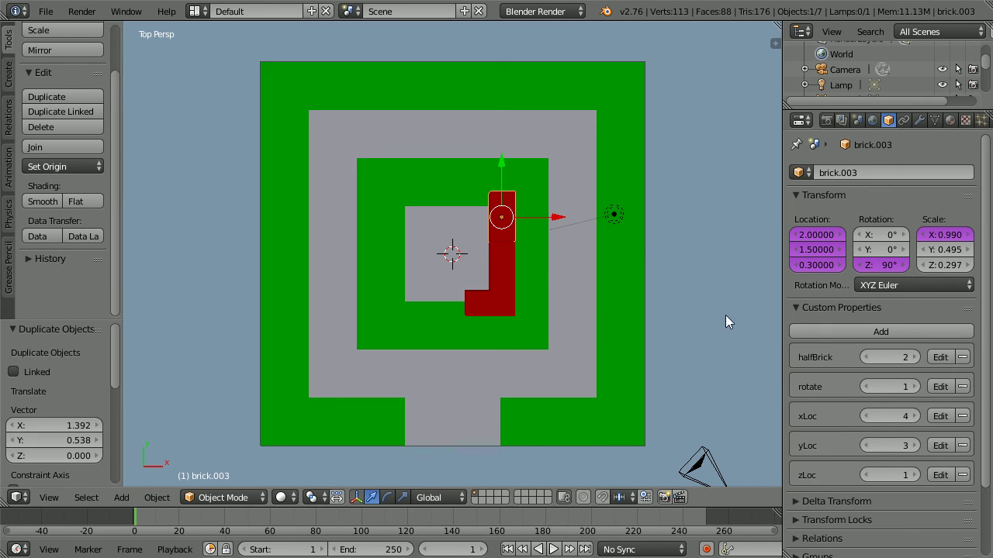
pyautogui.click(869, 386)
pyautogui.click(866, 419)
pyautogui.click(866, 418)
pyautogui.click(866, 419)
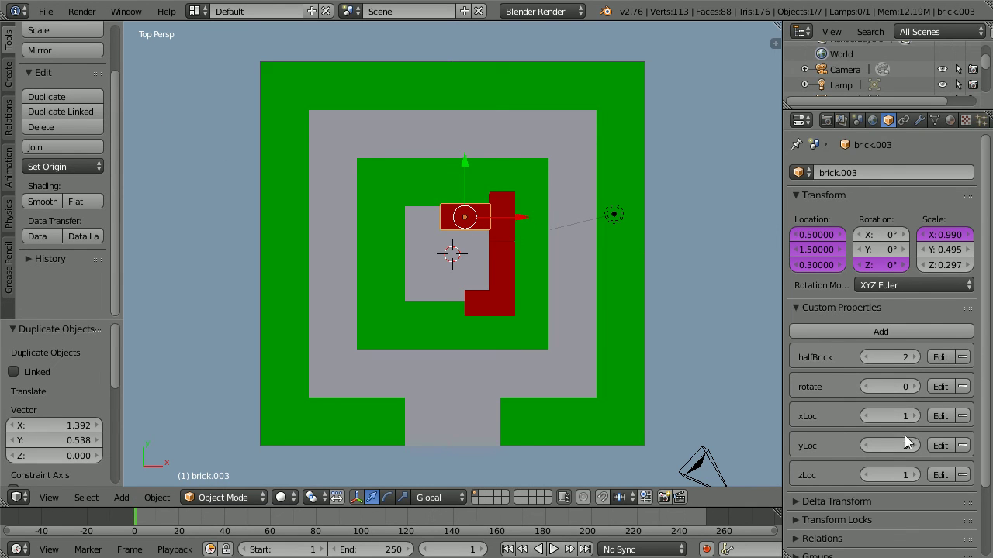
pyautogui.click(913, 445)
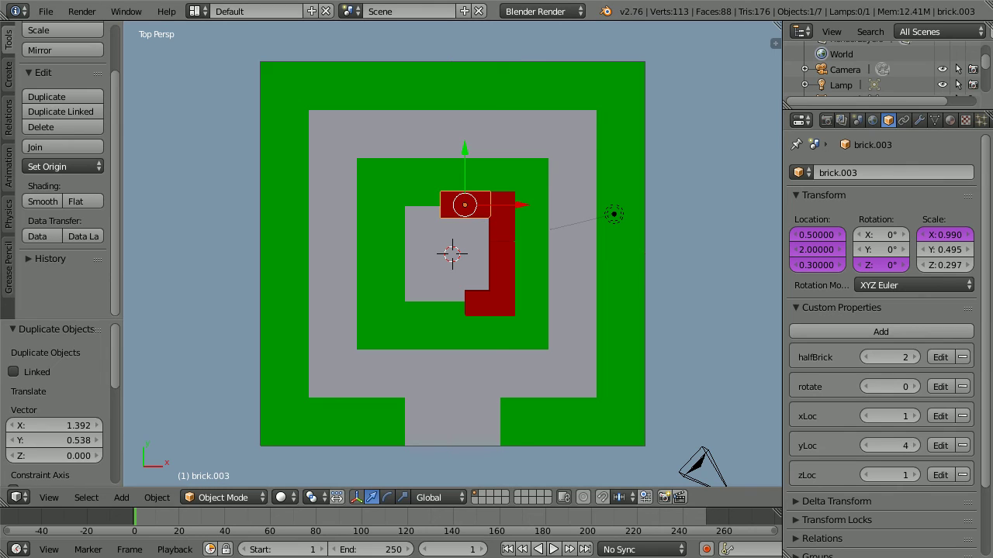
# - Duplicate the top brick and shift it left along the top row to xLoc -2
pyautogui.click(91, 98)
pyautogui.rightClick(421, 99)
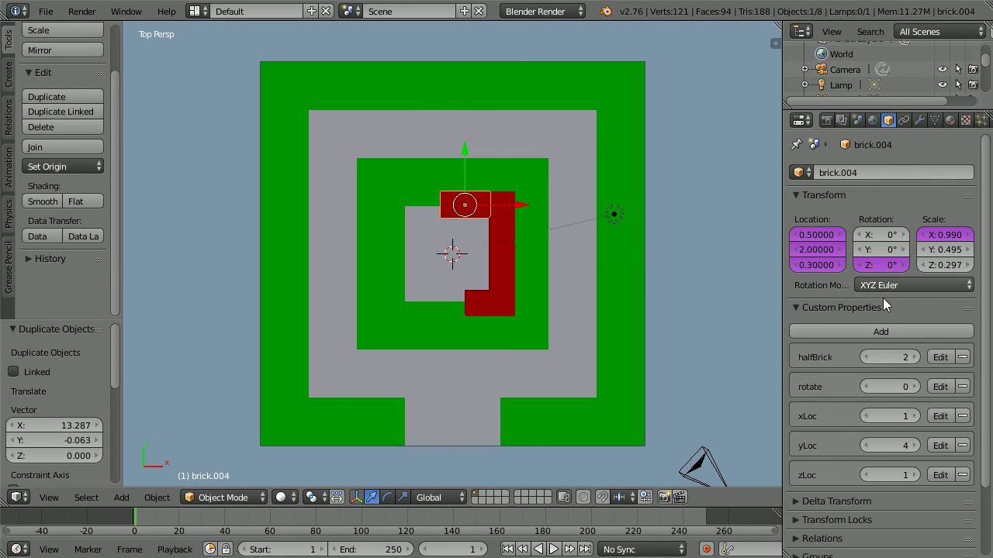
pyautogui.click(867, 413)
pyautogui.click(867, 414)
pyautogui.click(867, 413)
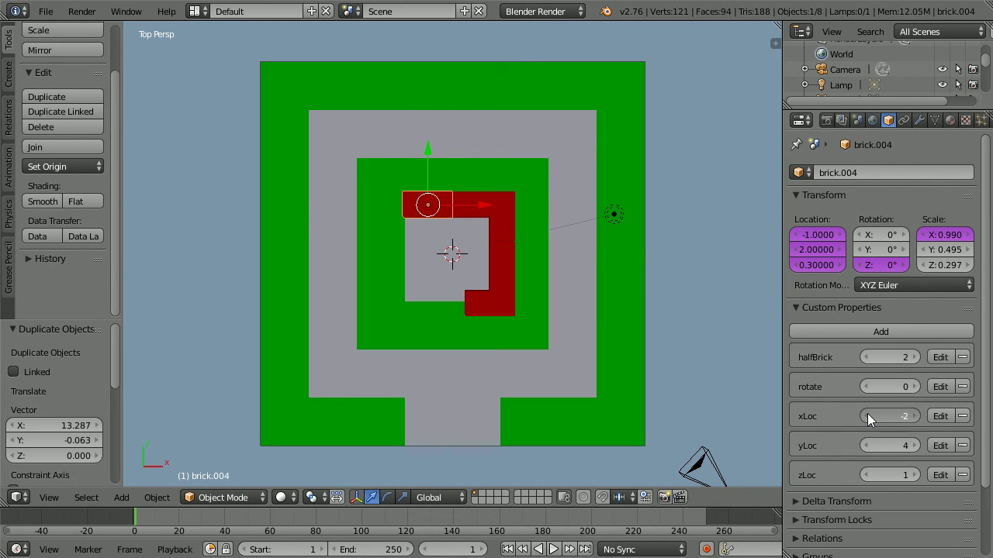
pyautogui.click(867, 413)
# - Duplicate it once more, rotate 90° and move it down the left side to yLoc 1
pyautogui.click(81, 94)
pyautogui.rightClick(82, 93)
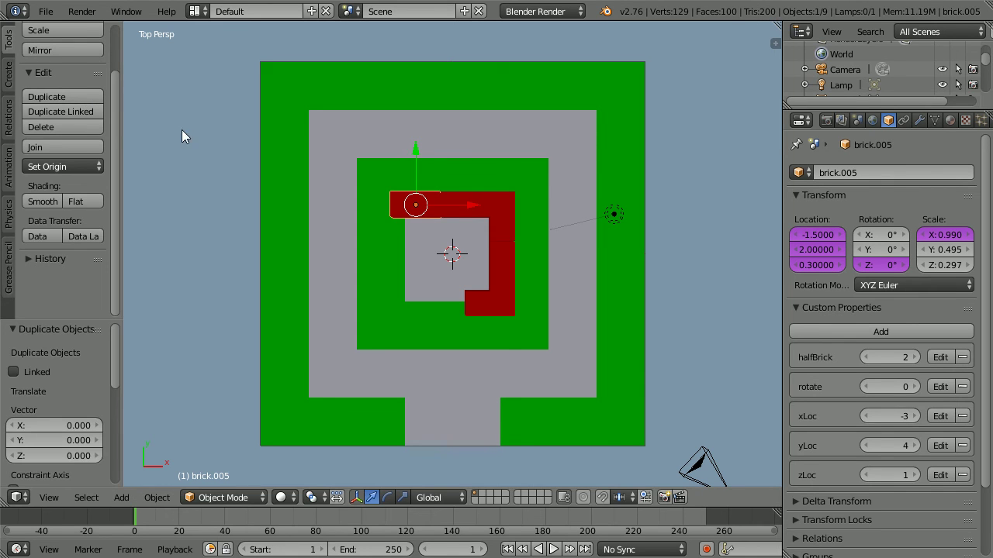
pyautogui.click(915, 386)
pyautogui.click(868, 417)
pyautogui.click(868, 440)
pyautogui.click(868, 440)
pyautogui.click(868, 440)
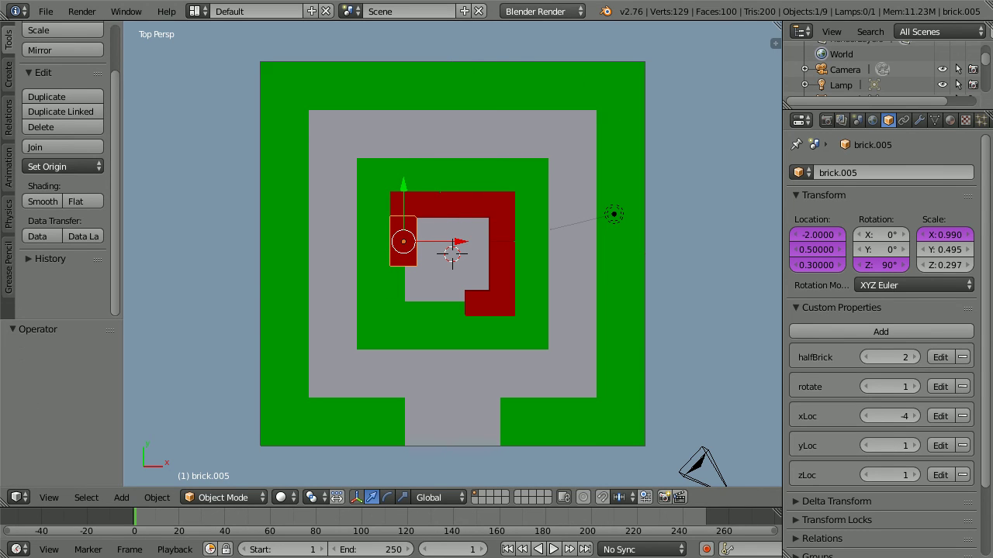
pyautogui.rightClick(502, 216)
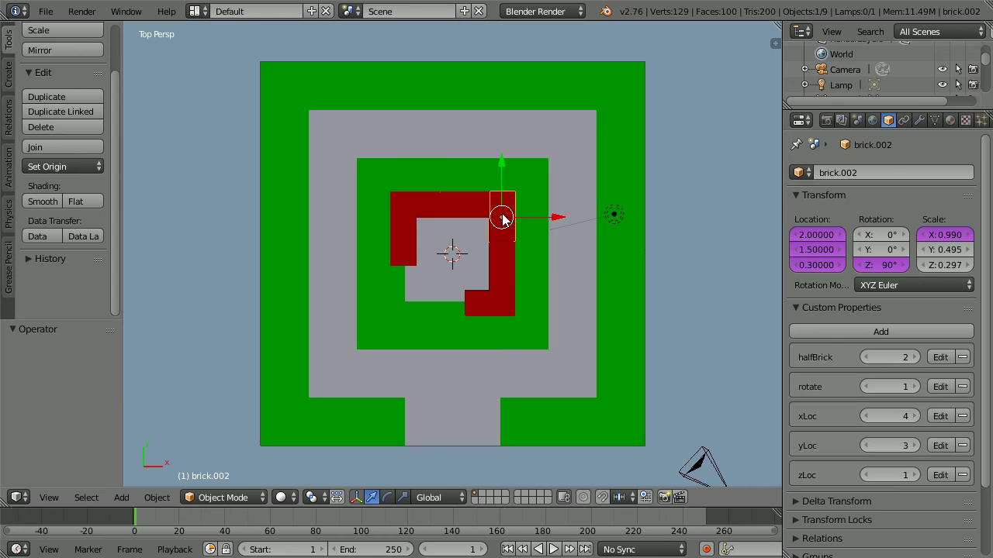
# - Swap the top-right corner brick's material from red to yellow
pyautogui.press('x')
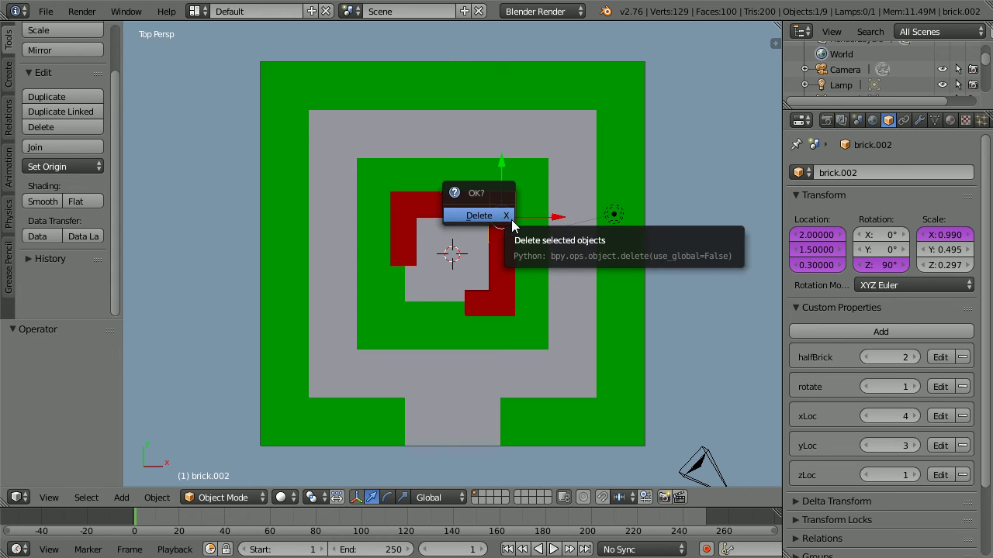
pyautogui.click(950, 120)
pyautogui.click(799, 223)
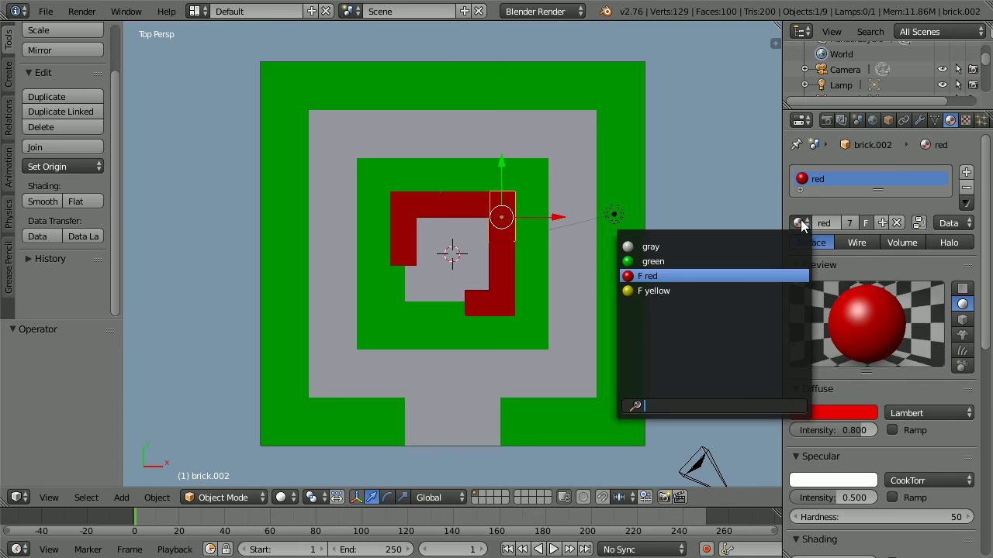
pyautogui.click(691, 291)
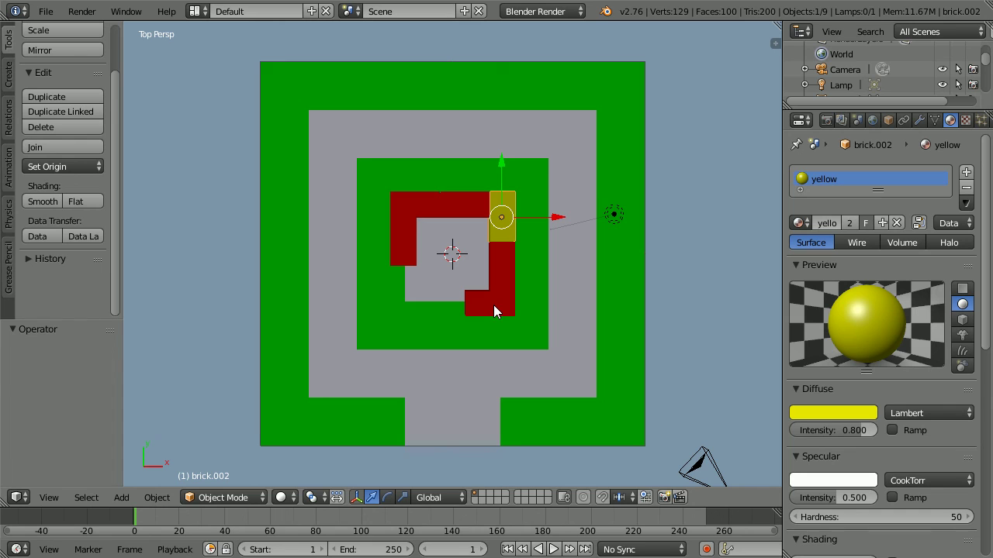
pyautogui.rightClick(494, 305)
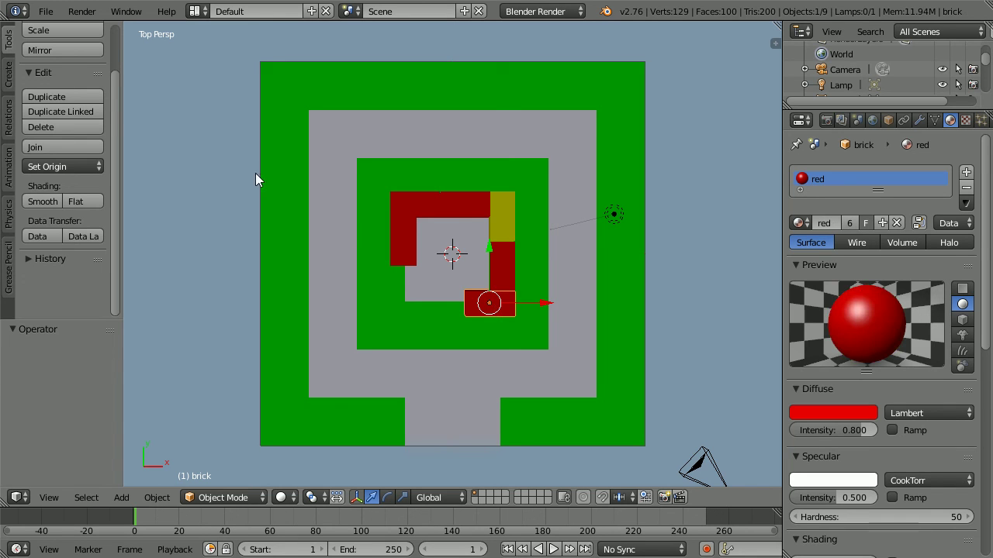
# - Duplicate the bottom brick as a half brick (halfBrick 1) at xLoc -2
pyautogui.click(97, 99)
pyautogui.click(96, 99)
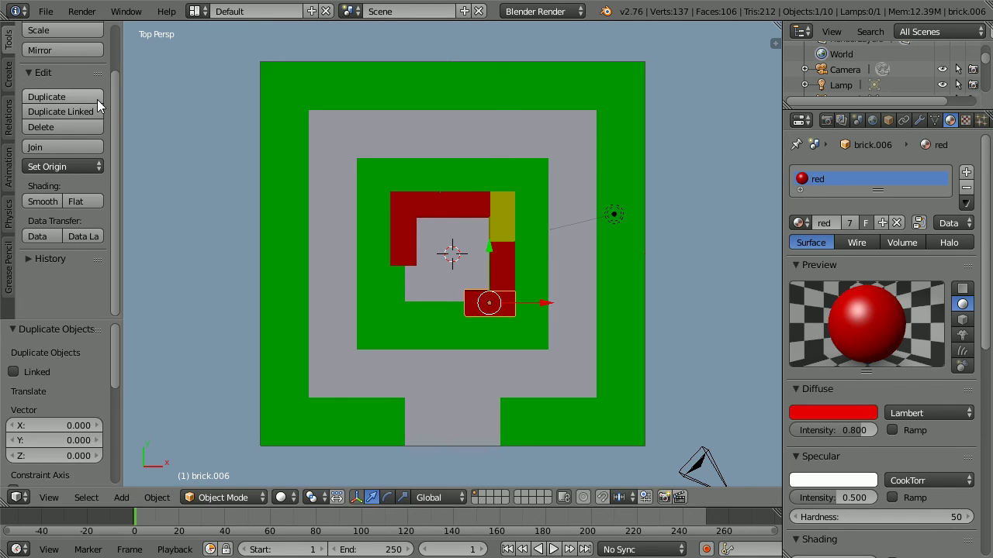
pyautogui.click(887, 121)
pyautogui.click(864, 357)
pyautogui.click(865, 416)
pyautogui.click(865, 416)
pyautogui.click(864, 417)
pyautogui.click(865, 416)
pyautogui.click(865, 417)
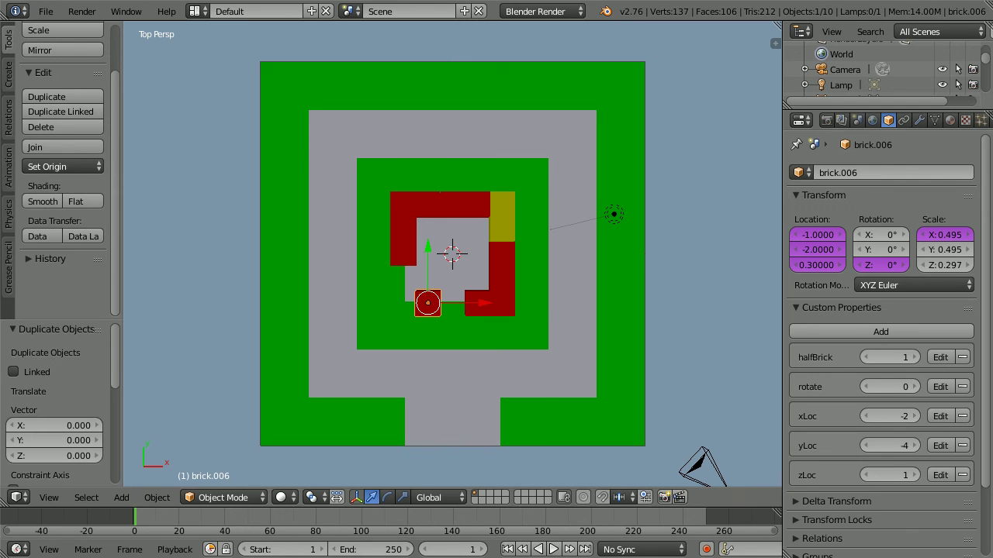
# - Duplicate the vertical left brick and move the copy down to yLoc -3
pyautogui.rightClick(406, 239)
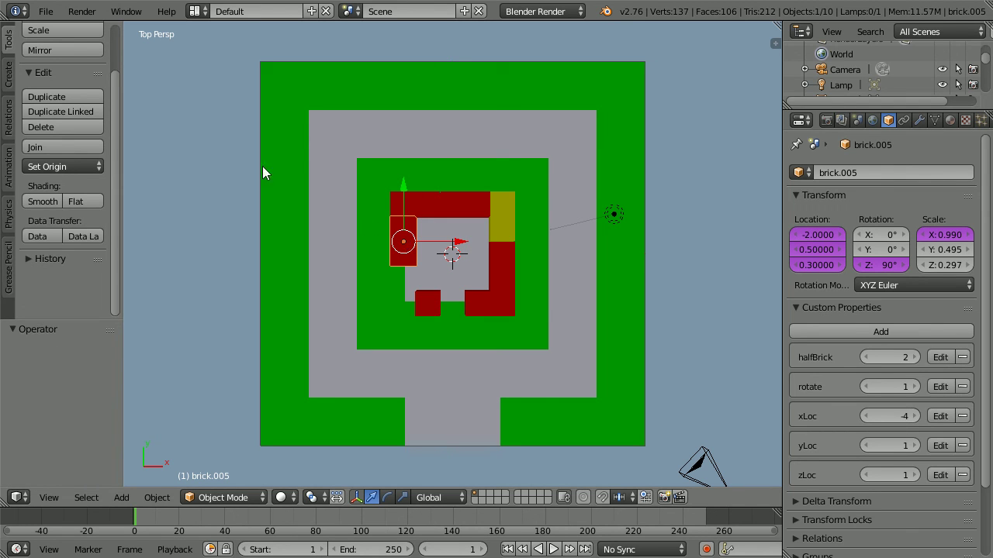
pyautogui.click(74, 93)
pyautogui.rightClick(79, 91)
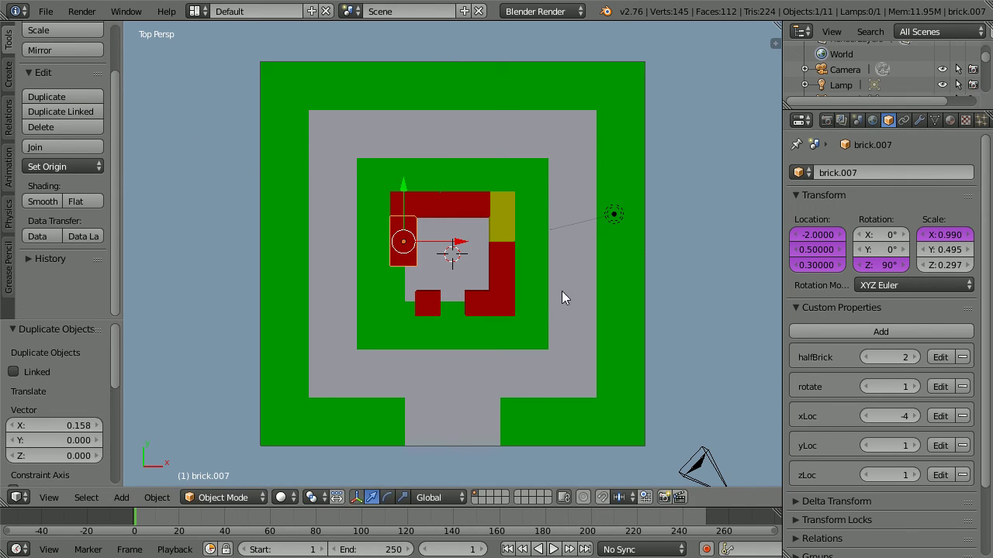
pyautogui.click(865, 445)
pyautogui.click(865, 445)
pyautogui.click(865, 445)
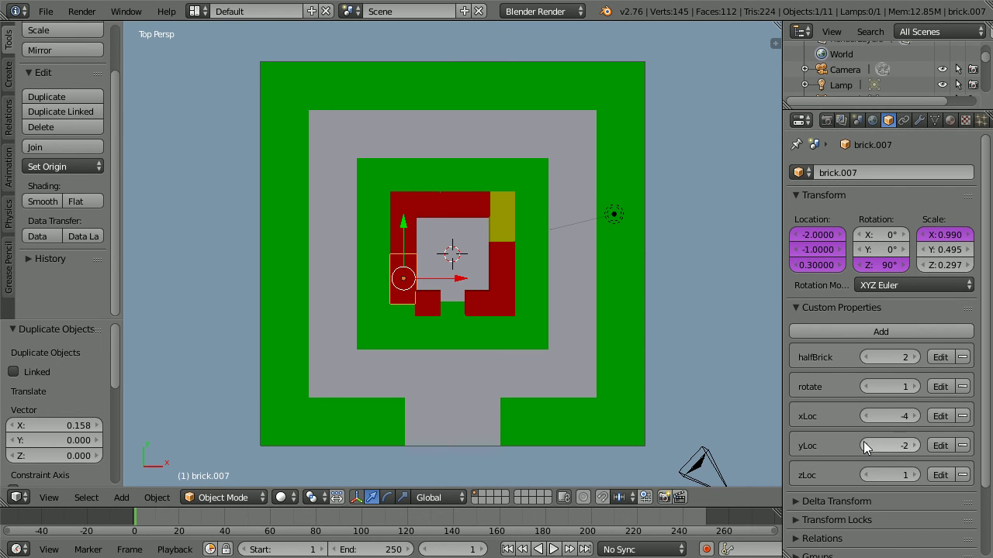
pyautogui.click(866, 445)
# - Duplicate the bottom-right brick onto the second layer (zLoc 2) at xLoc -3
pyautogui.moveTo(480, 421); pyautogui.dragTo(476, 346, button='middle')
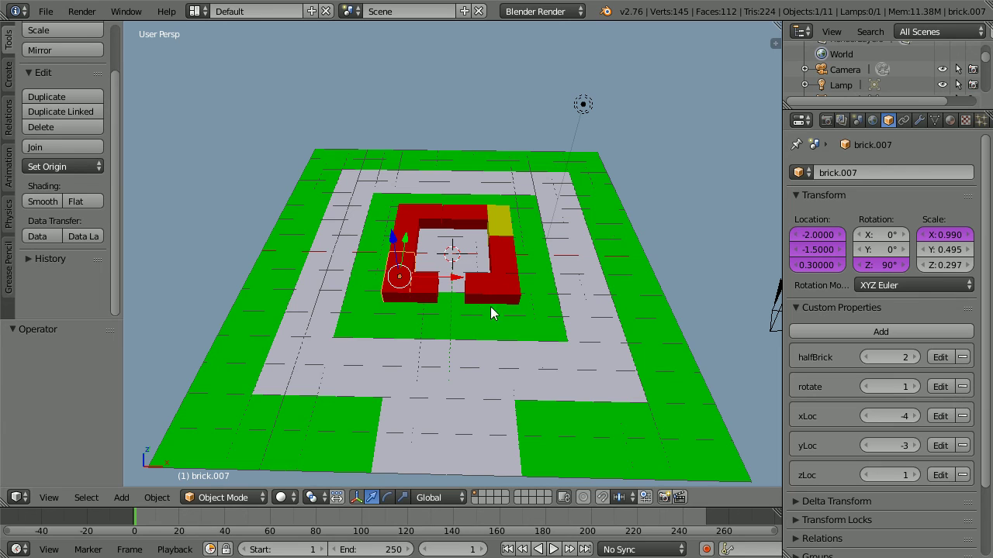
pyautogui.rightClick(498, 287)
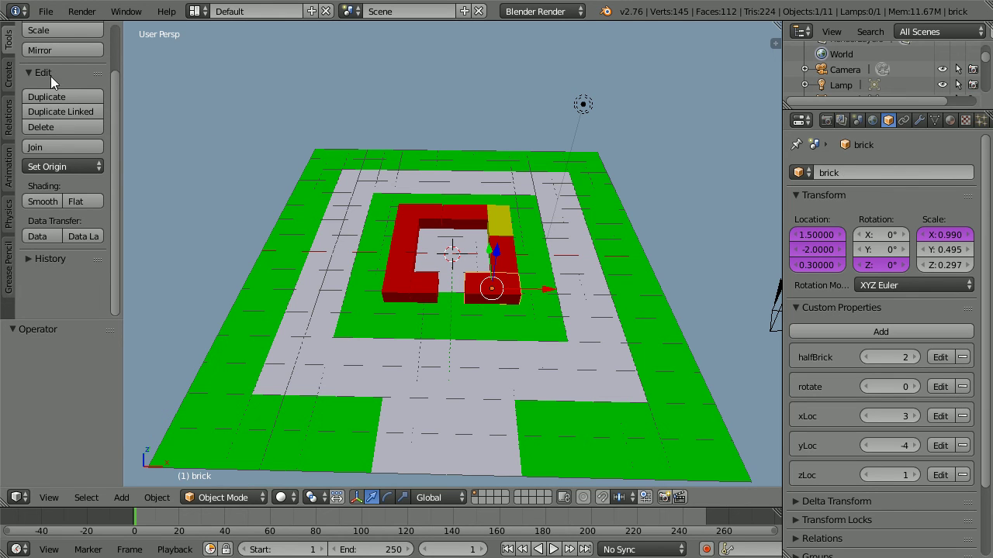
pyautogui.click(68, 94)
pyautogui.rightClick(68, 91)
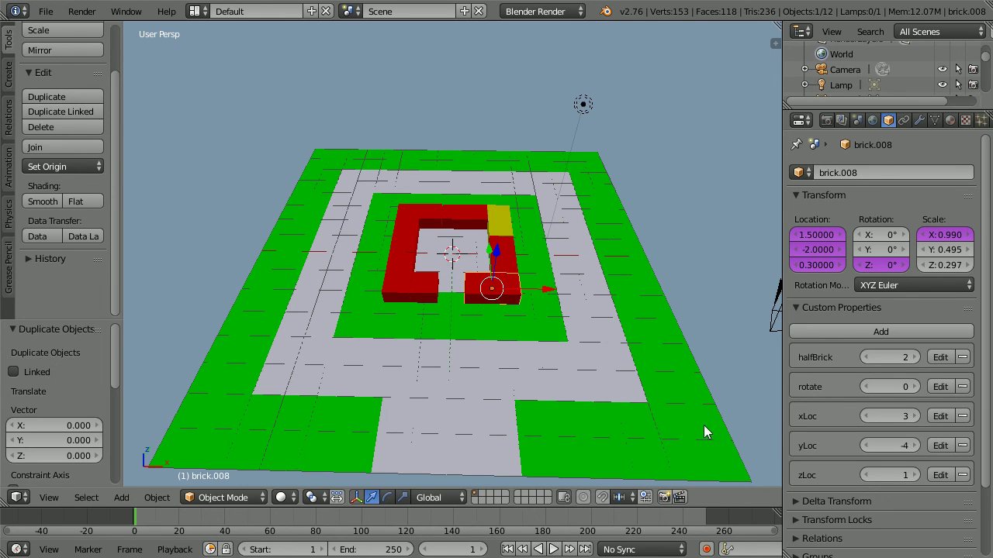
pyautogui.click(916, 475)
pyautogui.click(865, 414)
pyautogui.click(864, 415)
pyautogui.click(865, 414)
pyautogui.click(865, 414)
pyautogui.click(865, 414)
pyautogui.click(864, 414)
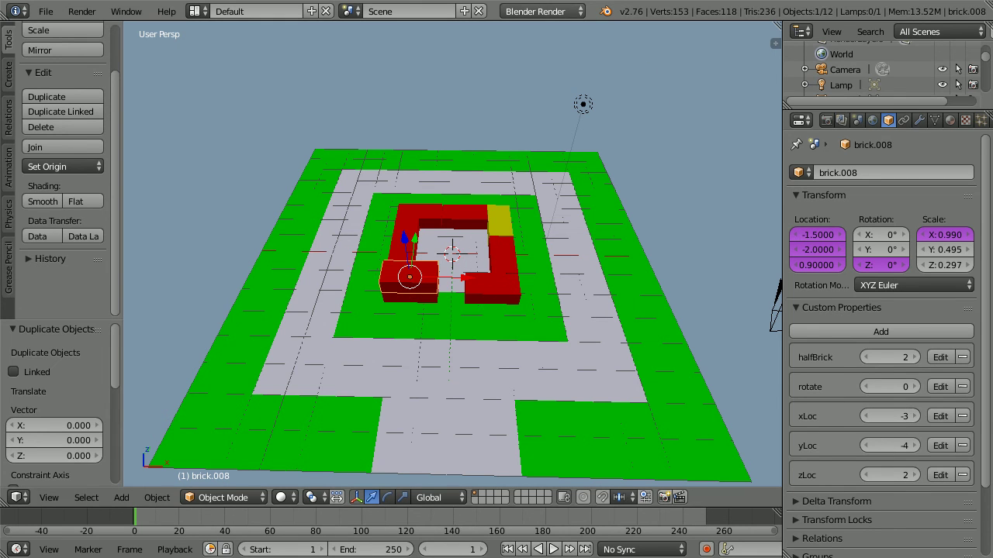
pyautogui.click(47, 12)
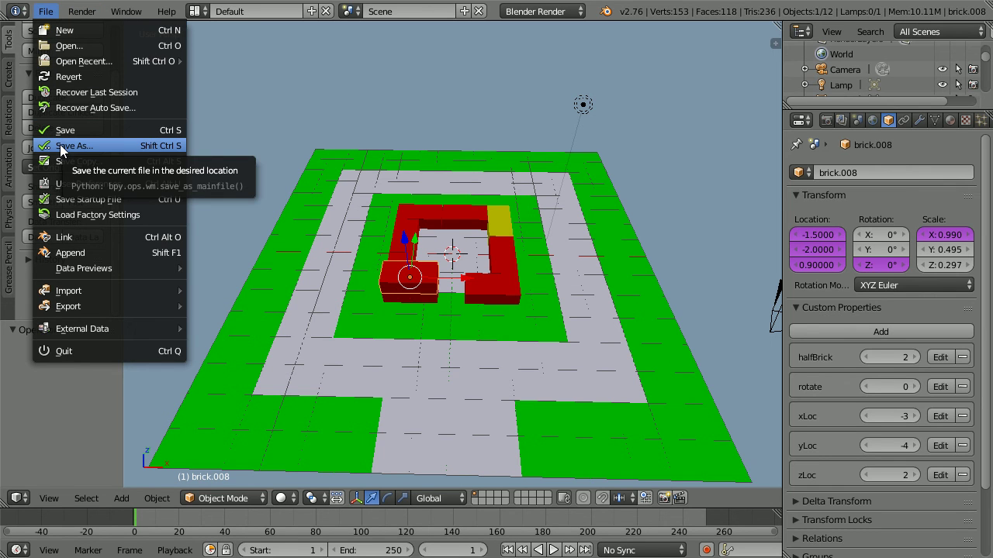
# - Save the scene under the new name bricksTut54.blend in the drivers folder
pyautogui.click(95, 147)
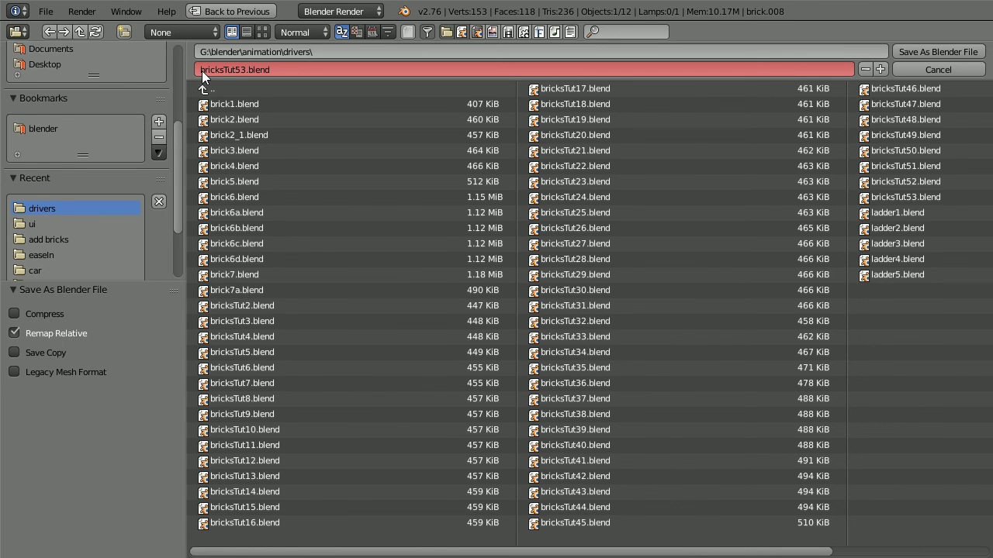
pyautogui.click(244, 71)
pyautogui.click(245, 70)
pyautogui.press('BackSpace')
pyautogui.write('4')
pyautogui.click(945, 51)
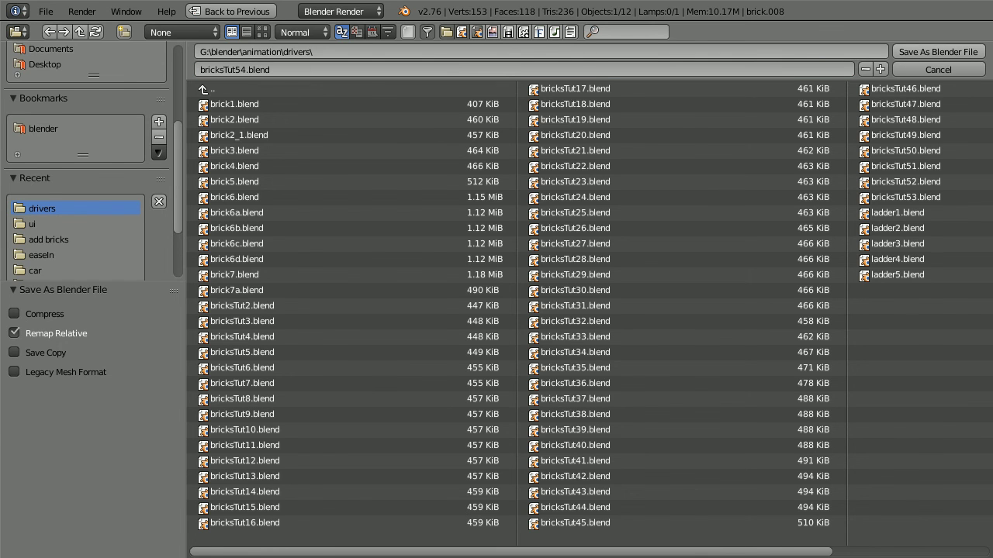
pyautogui.click(937, 51)
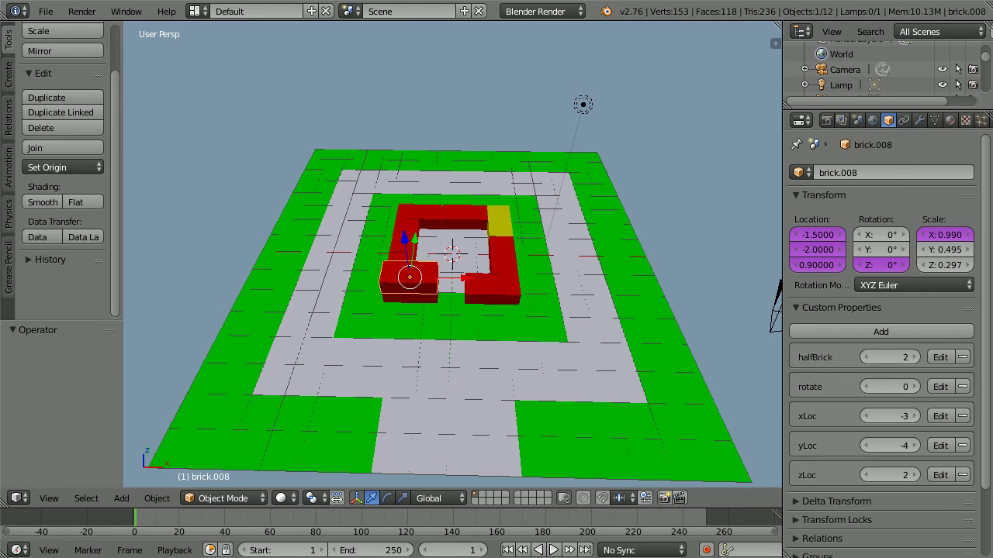
# - Start a fresh default scene, then reopen the recently saved brick file
pyautogui.click(46, 11)
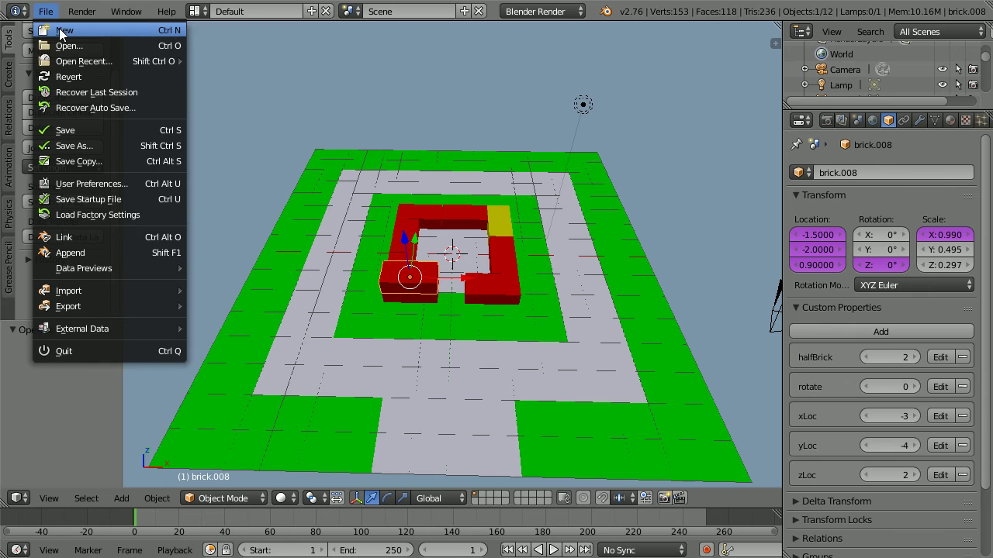
pyautogui.click(64, 29)
pyautogui.click(70, 42)
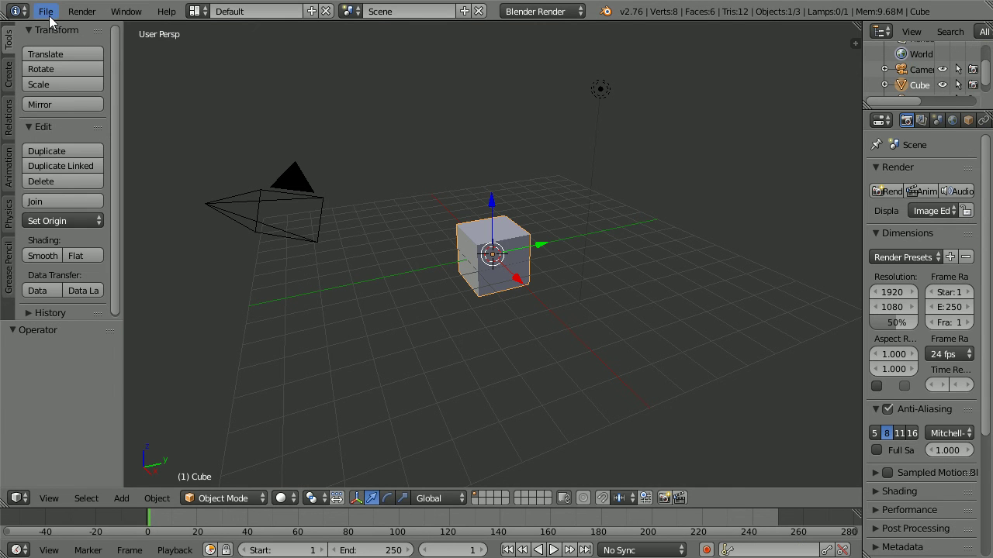
pyautogui.click(47, 10)
pyautogui.moveTo(66, 65)
pyautogui.click(226, 60)
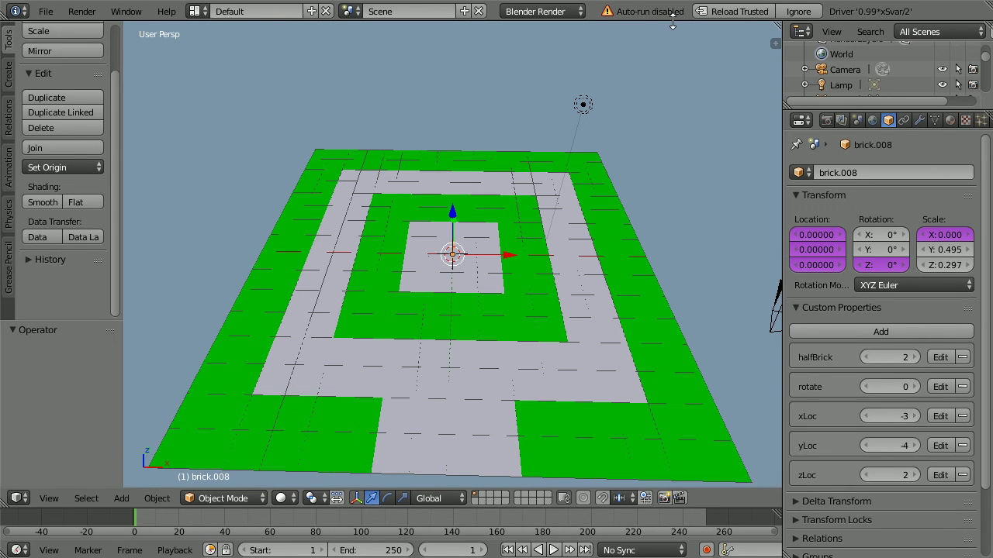
# - Reload the file as trusted so its drivers restore the red wall and yellow corner brick
pyautogui.click(756, 17)
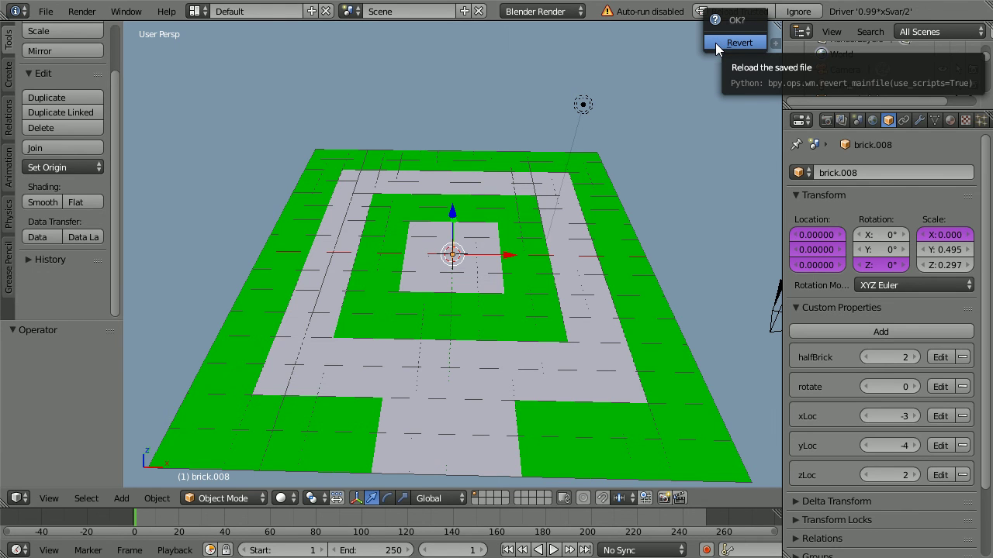
pyautogui.click(756, 41)
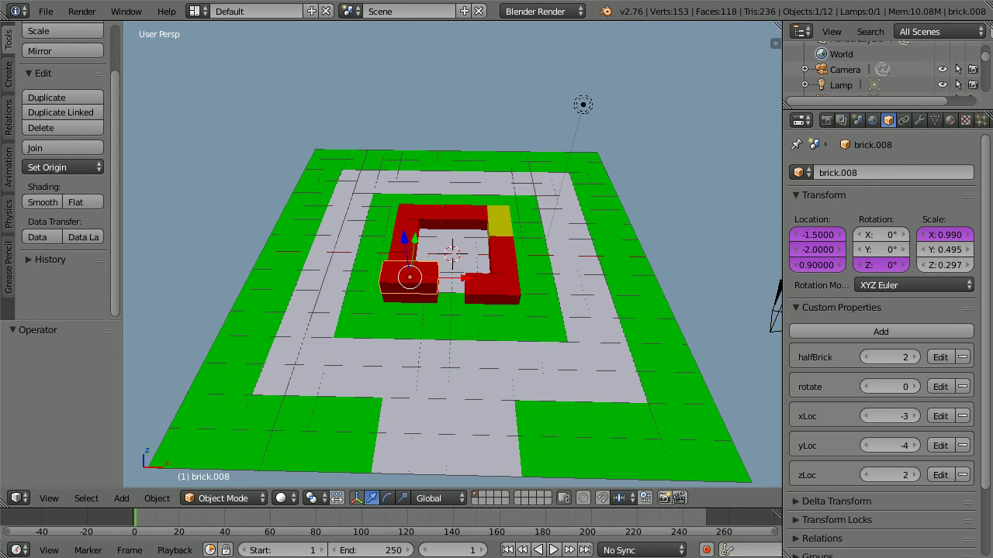
pyautogui.moveTo(645, 366); pyautogui.dragTo(549, 308, button='middle')
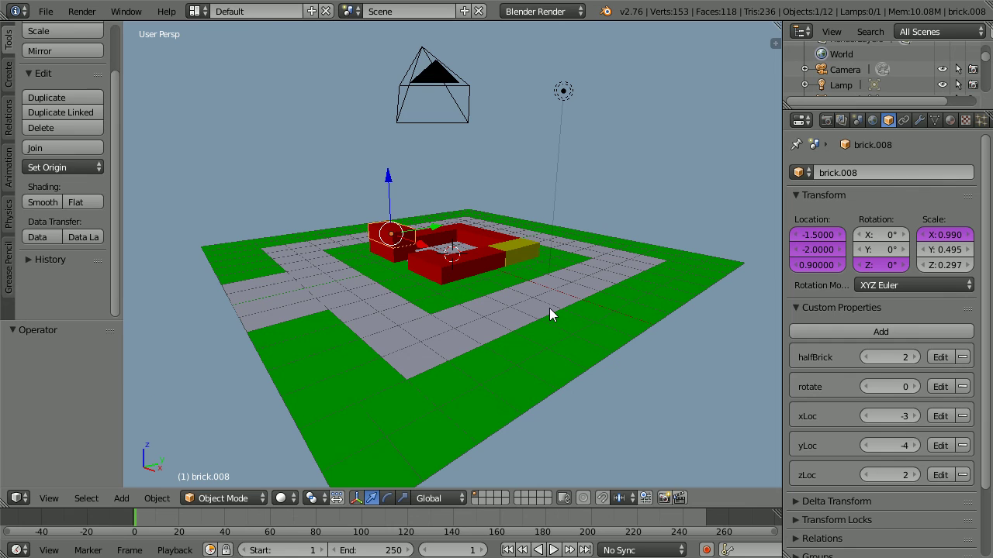